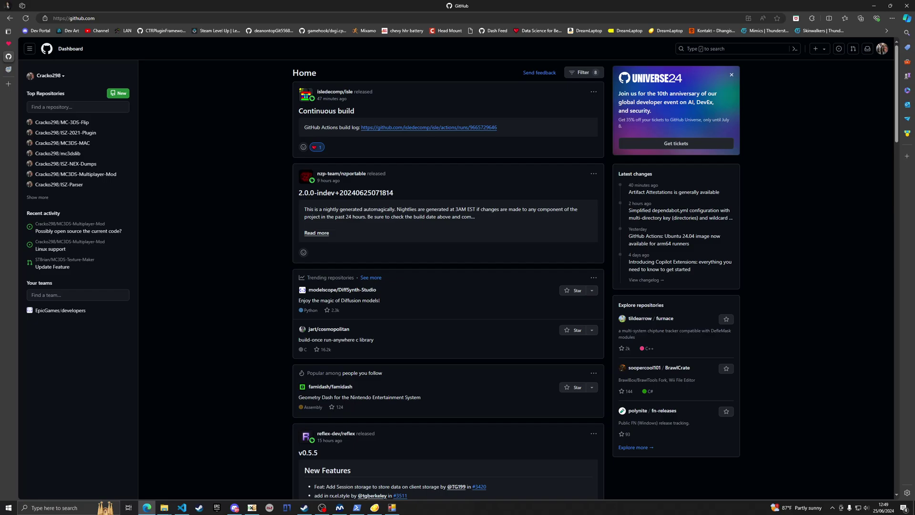
Step: Open the MC3DS-Texture-Maker repository page on GitHub
click(162, 18)
click(162, 18)
text(/STBrian/MC3DS-Bjson)
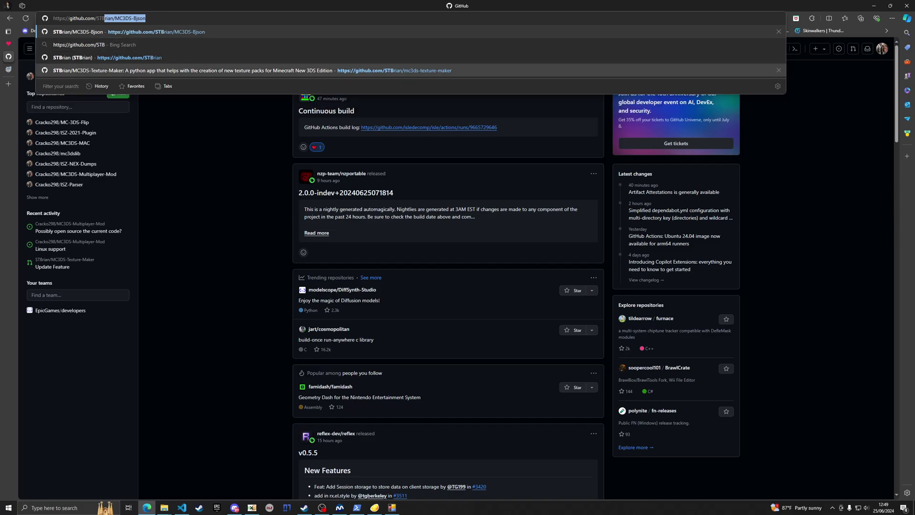
click(238, 70)
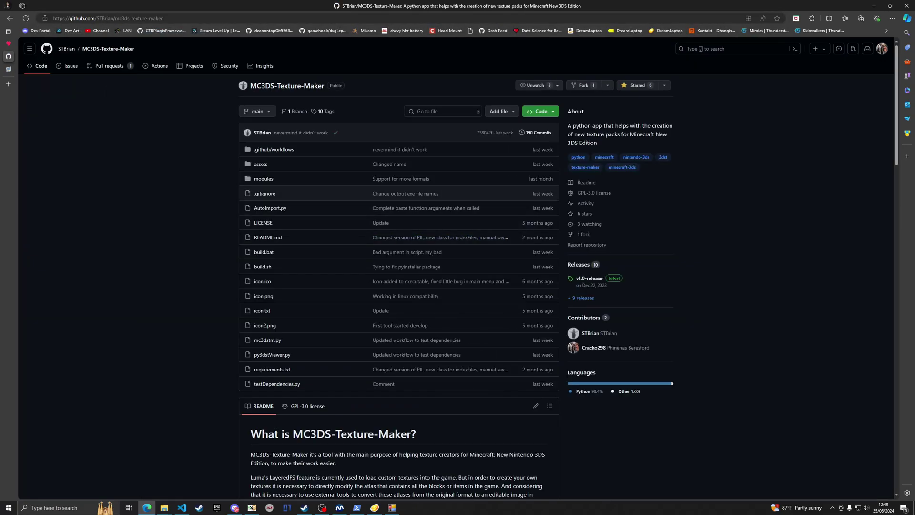
Step: Open the repository's v1.0-release page and look over its notes and downloadable assets
click(589, 278)
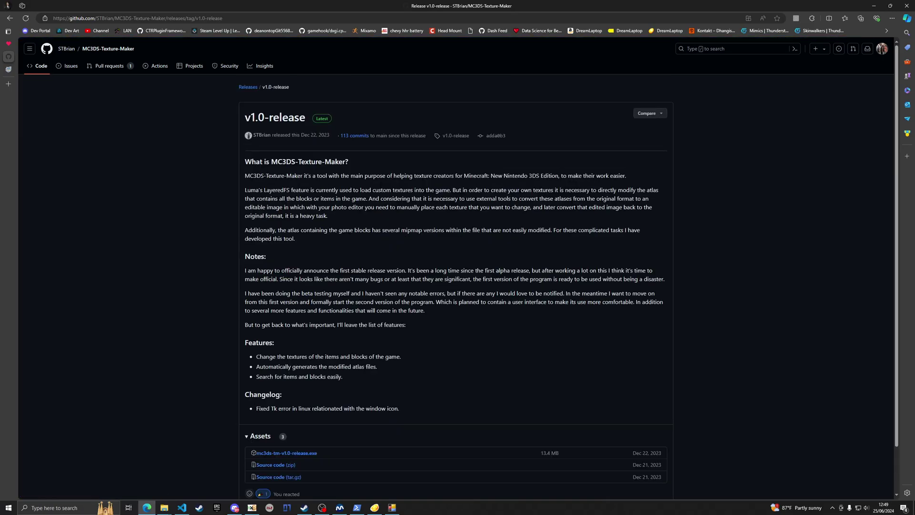
scroll(457, 268, down, 1)
double_click(673, 398)
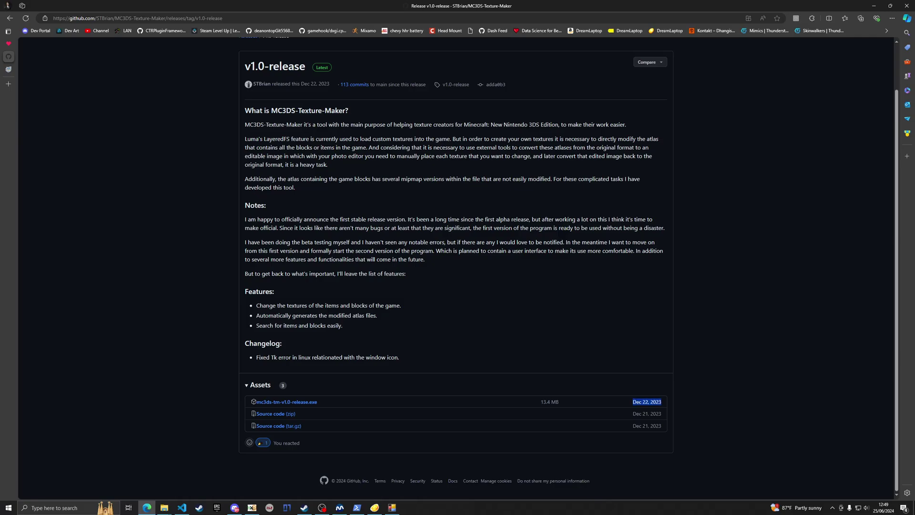
click(673, 398)
scroll(673, 399, up, 1)
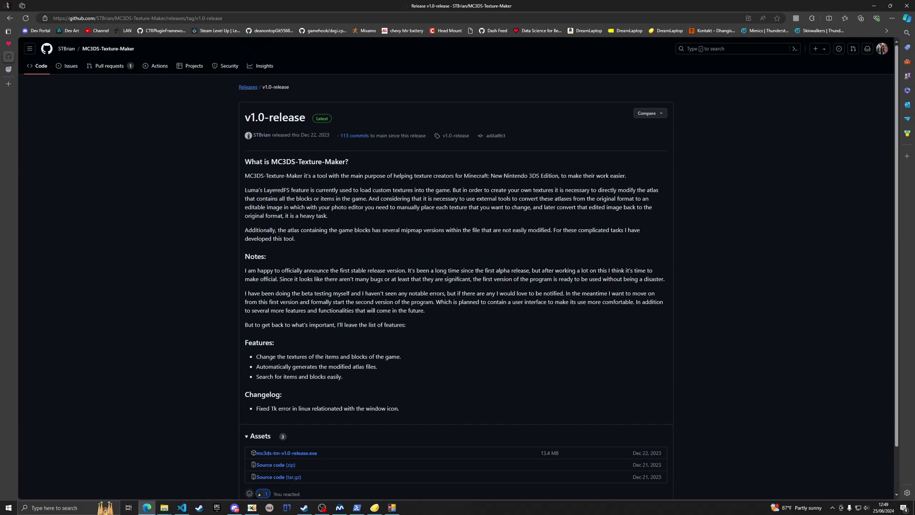
Step: Open the v2.0-beta1 release from the full releases list and download mc3ds-tm-windows-x64_v2.0-beta1.zip
click(248, 82)
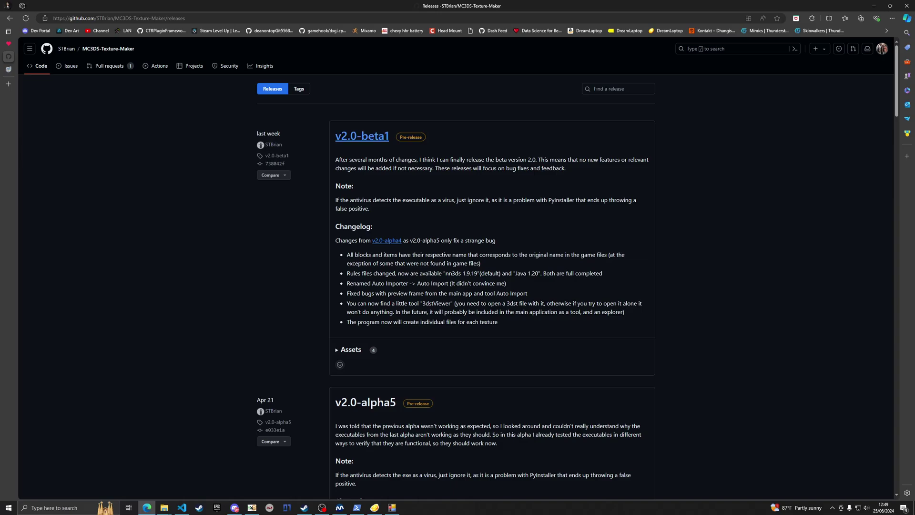
click(362, 135)
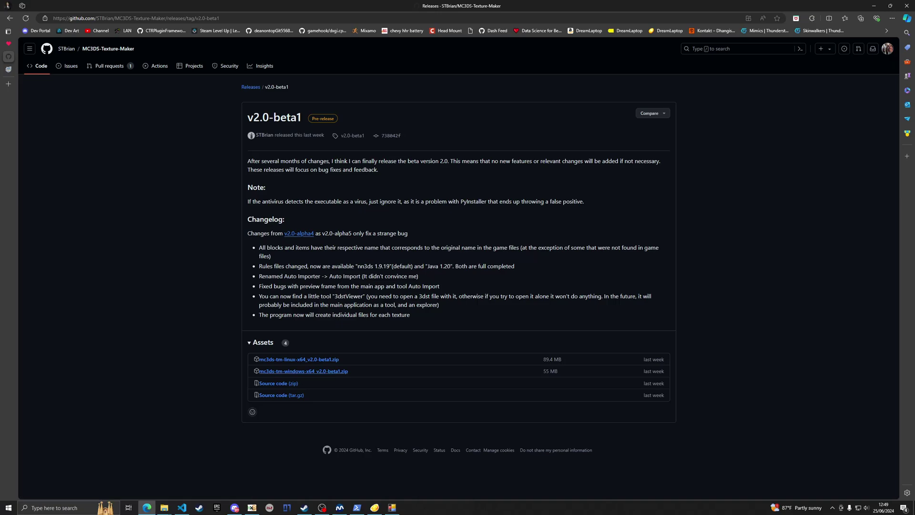
click(304, 371)
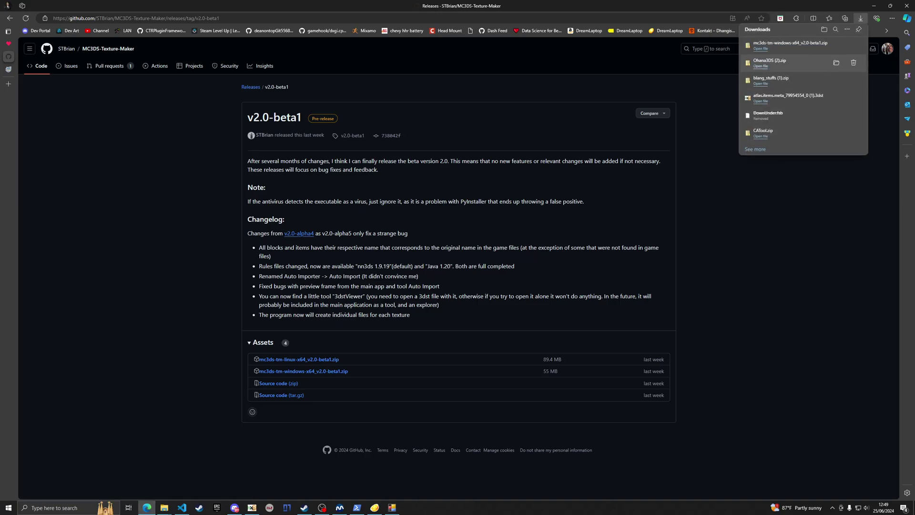
drag(351, 372, 258, 371)
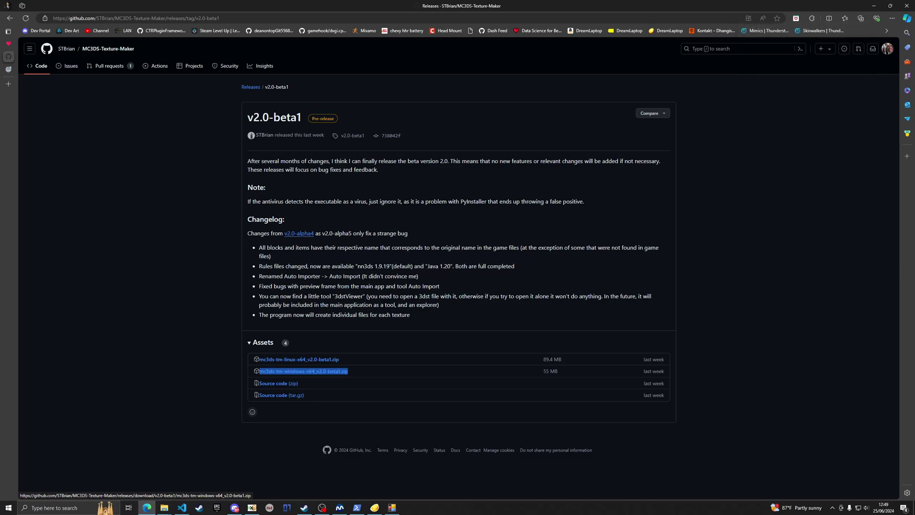
click(212, 373)
drag(340, 359, 259, 359)
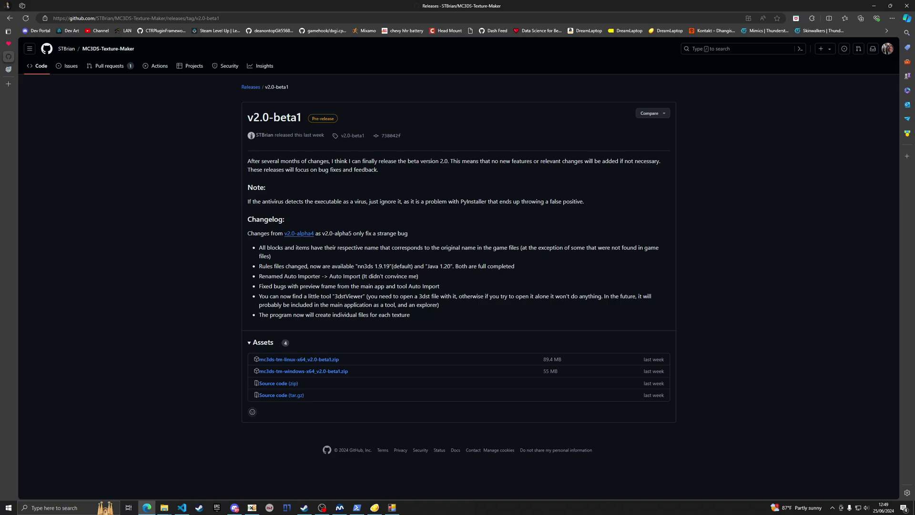
Step: Open the downloaded mc3ds-tm-windows-x64_v2.0-beta1.zip and extract all its files, replacing the existing ones in the destination
click(892, 19)
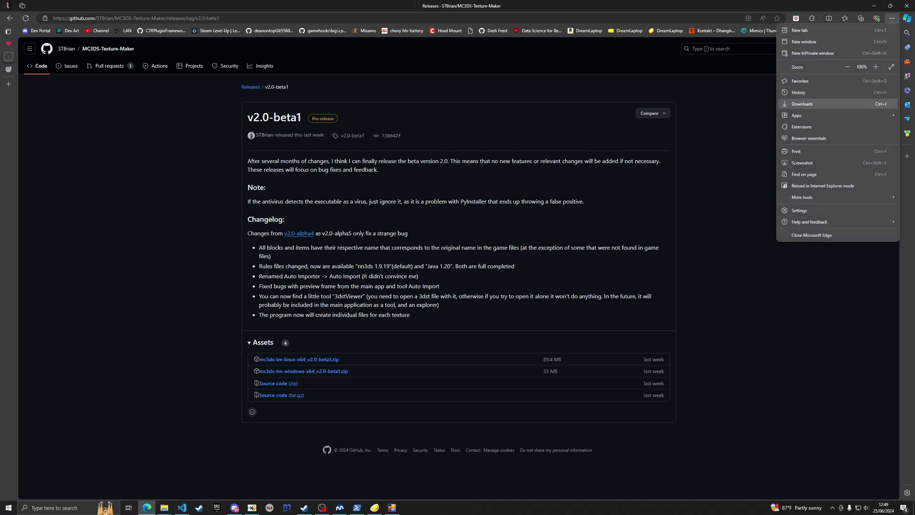
click(805, 104)
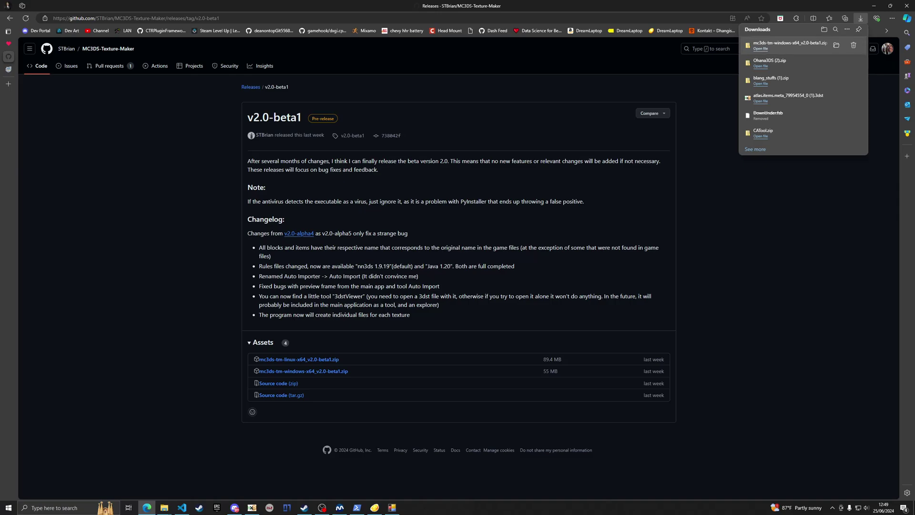
click(789, 44)
click(720, 51)
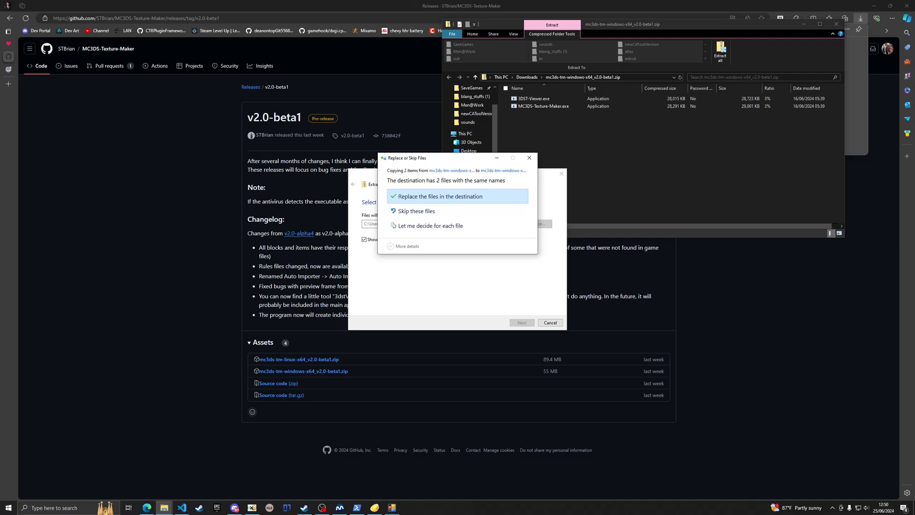
click(440, 196)
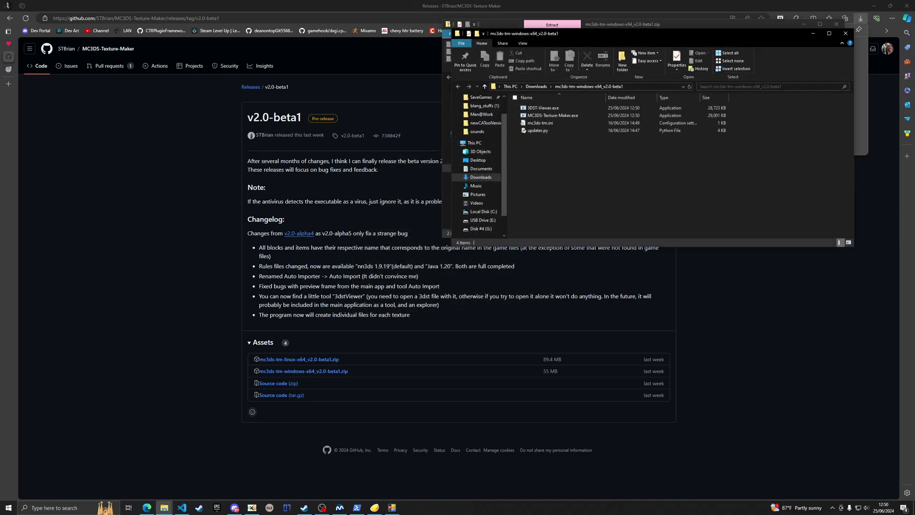
drag(668, 33, 527, 132)
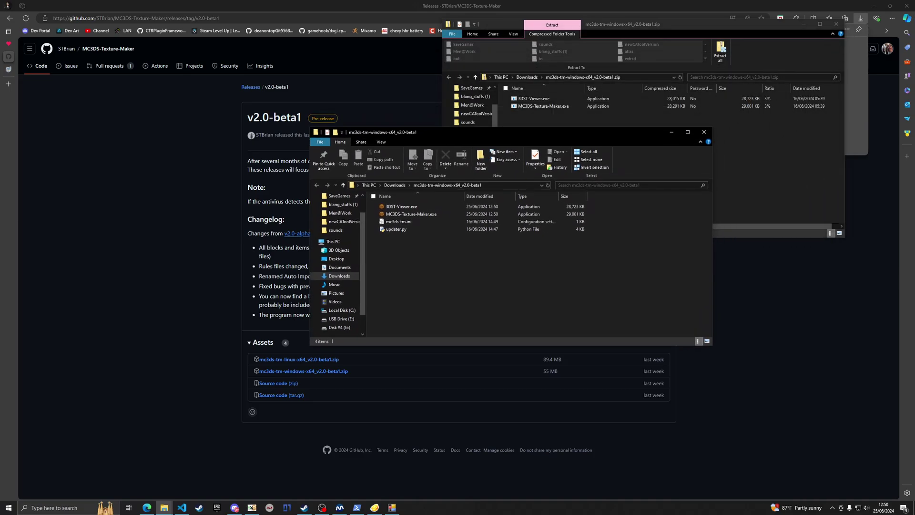
Step: Launch MC3DS-Texture-Maker.exe from the extracted folder, allowing it to run past SmartScreen, and place its window beside the file list
double_click(410, 214)
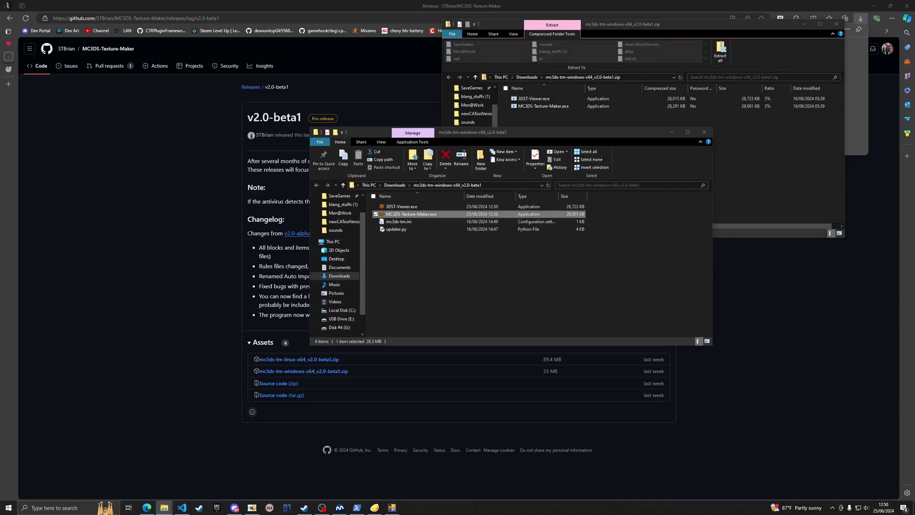
click(381, 201)
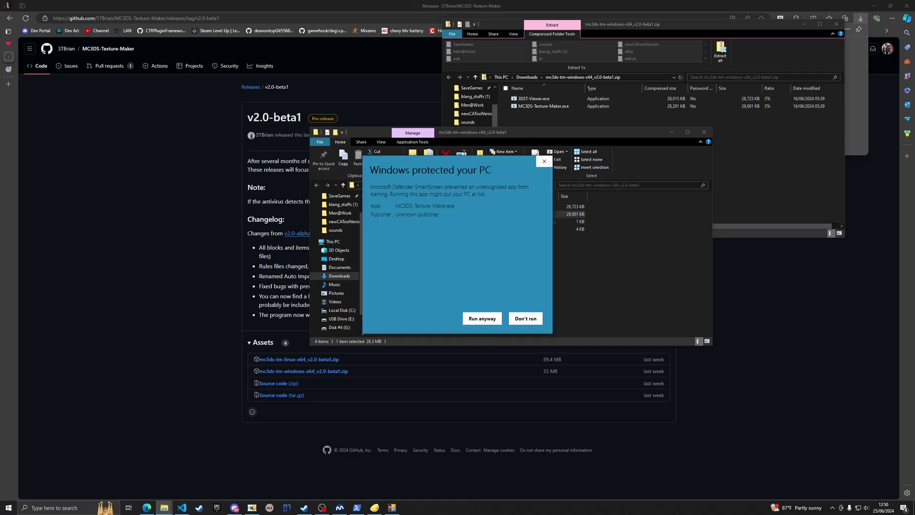
drag(427, 170, 487, 195)
drag(517, 156, 567, 180)
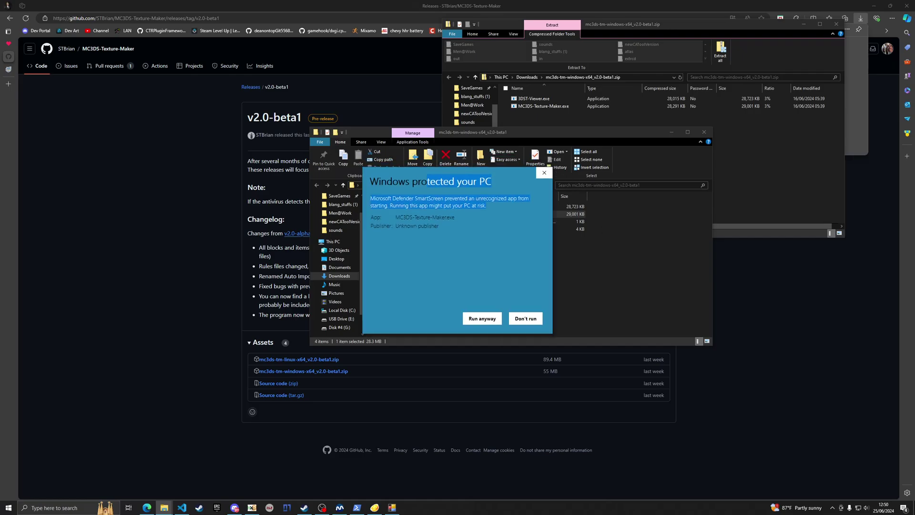
drag(491, 171, 657, 153)
click(634, 238)
click(651, 298)
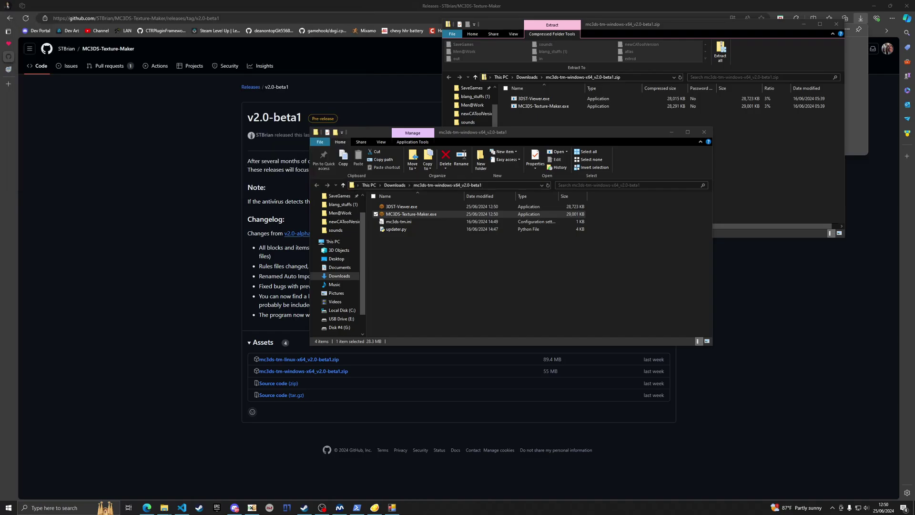
drag(145, 35, 668, 202)
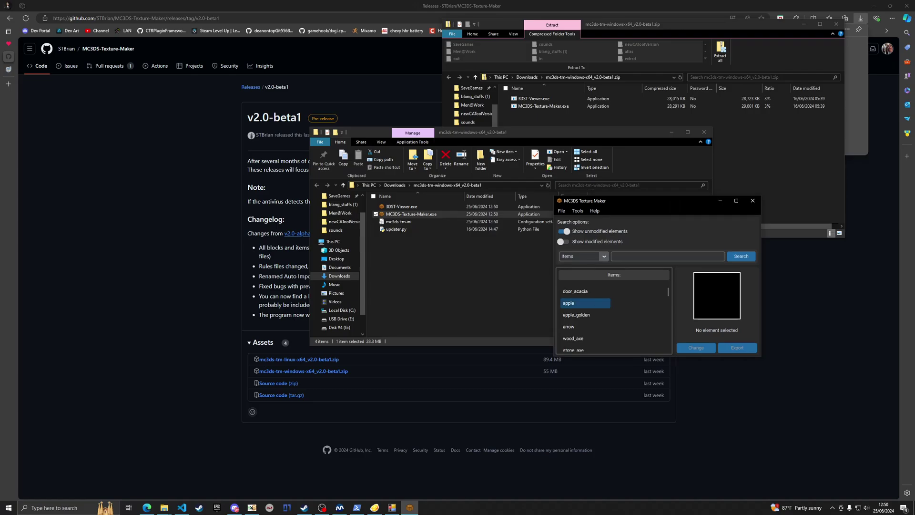
Step: Save in MC3DS Texture Maker to generate the MC3DS folder, and open the atlas folder inside it
click(561, 211)
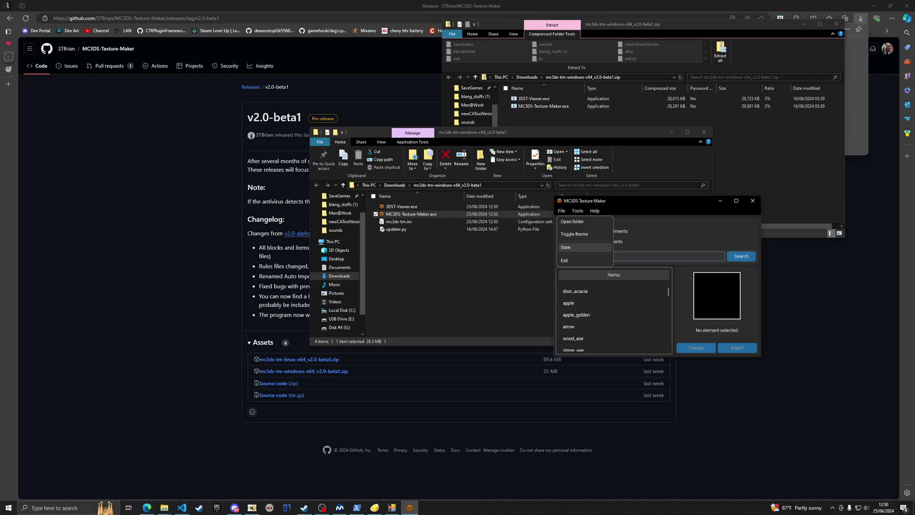
click(565, 247)
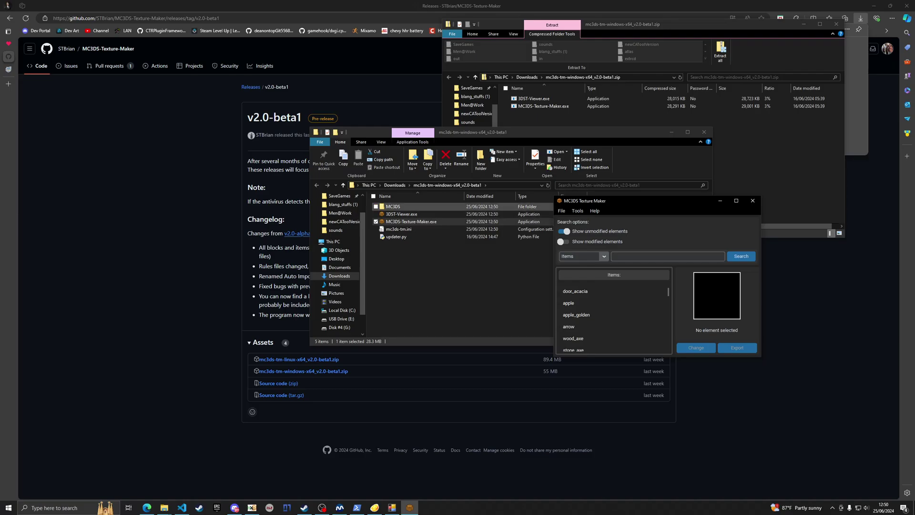
double_click(393, 206)
key(Return)
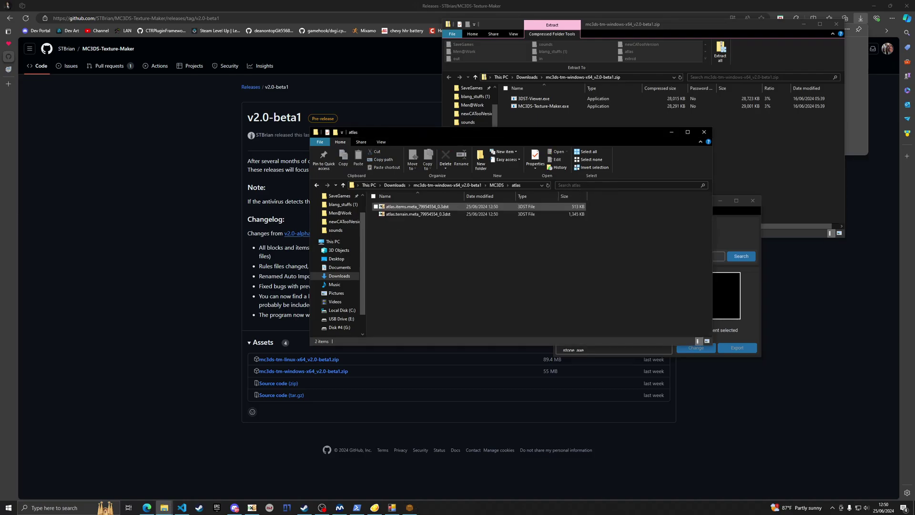
Step: Look at the items and terrain 3DST files in the atlas folder, ending with atlas.items.meta_79954554_0.3dst selected
click(405, 206)
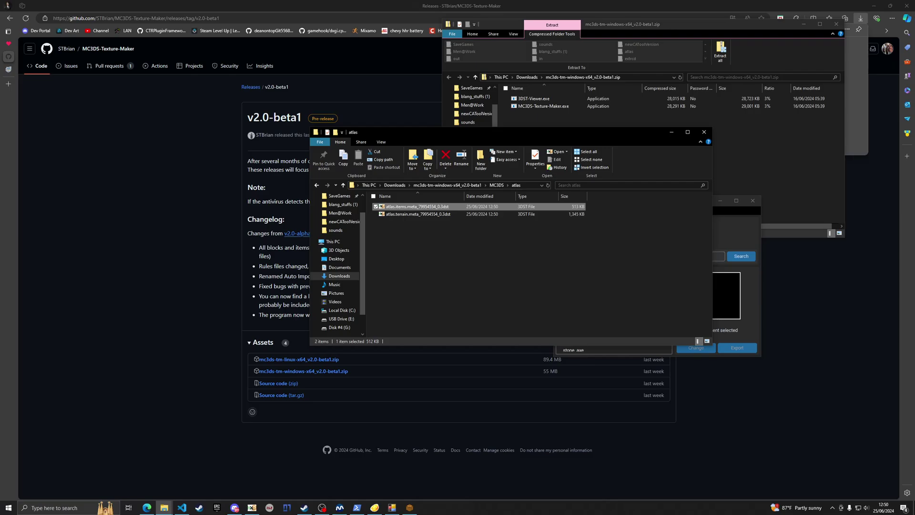
right_click(437, 207)
click(414, 243)
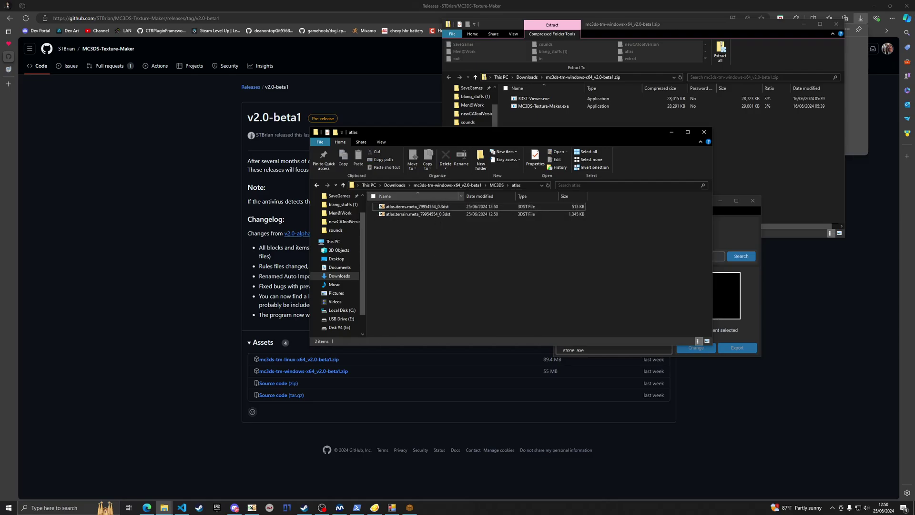
click(417, 206)
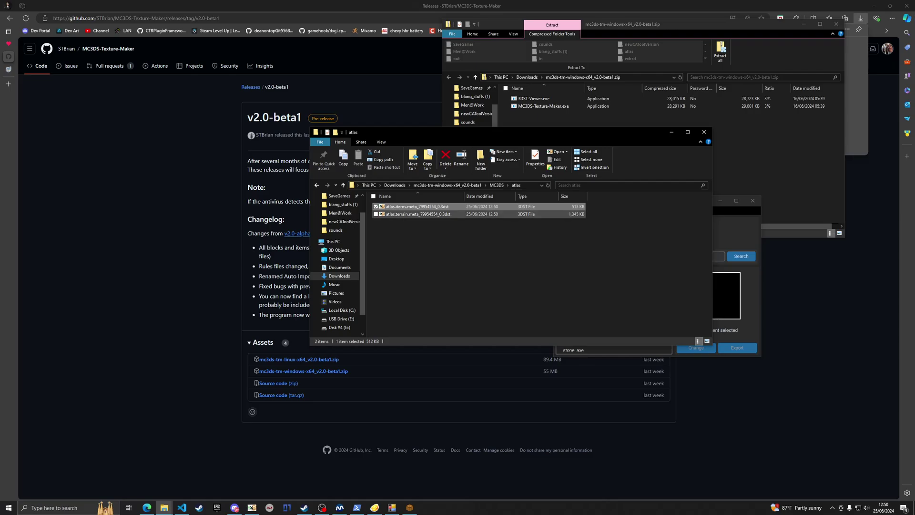
click(417, 214)
drag(522, 246, 396, 205)
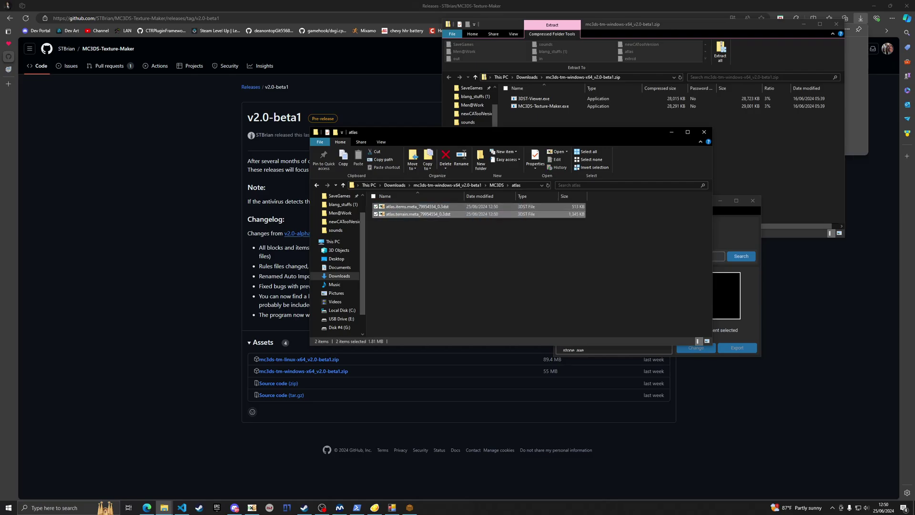
click(417, 207)
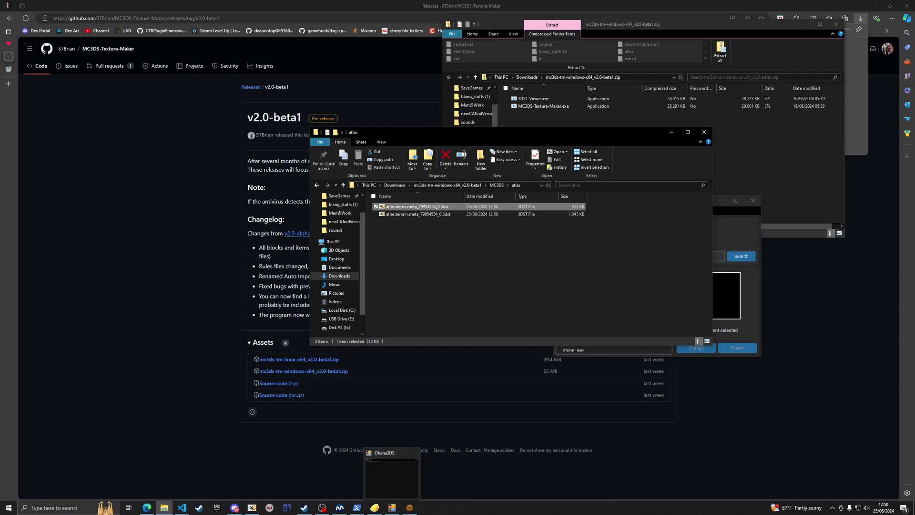
Step: Download the Ohana3DS.zip attachment from the GBAtemp Minecraft 3DS Modding thread, and briefly open the archive
mouse_move(8, 57)
click(24, 69)
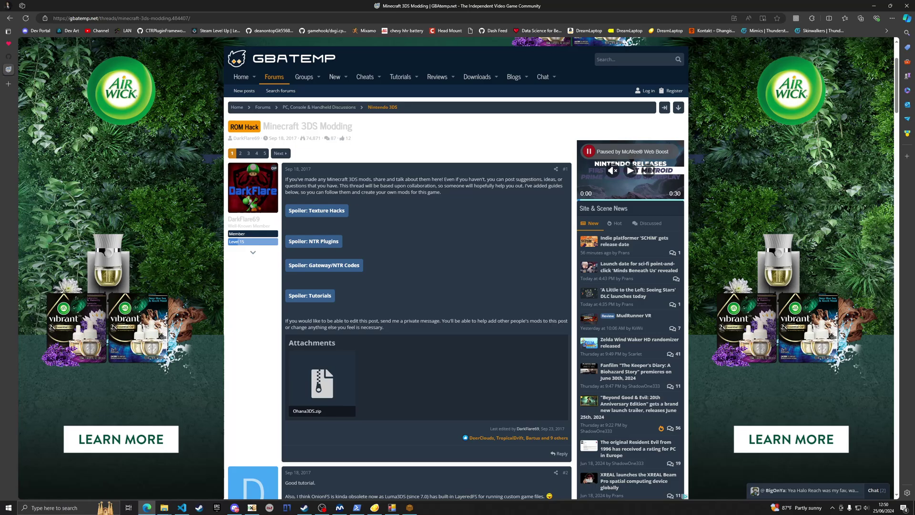
scroll(424, 305, down, 1)
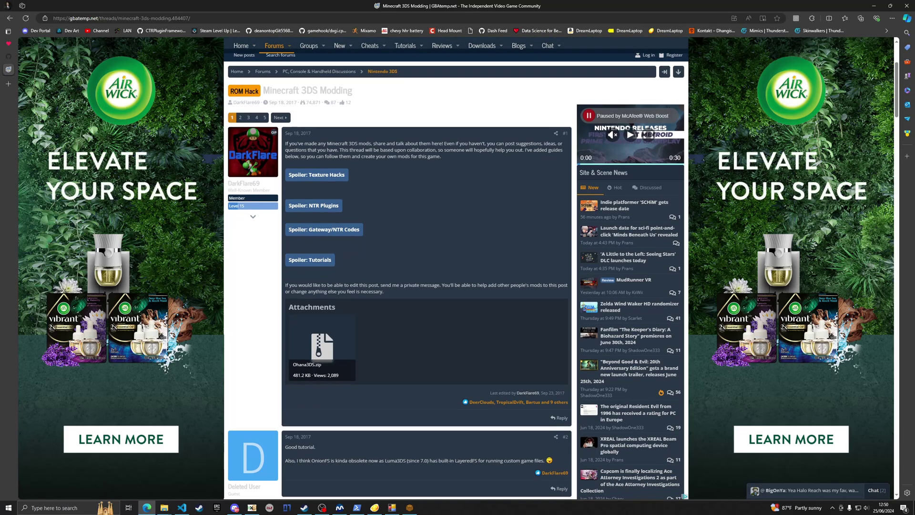
click(322, 352)
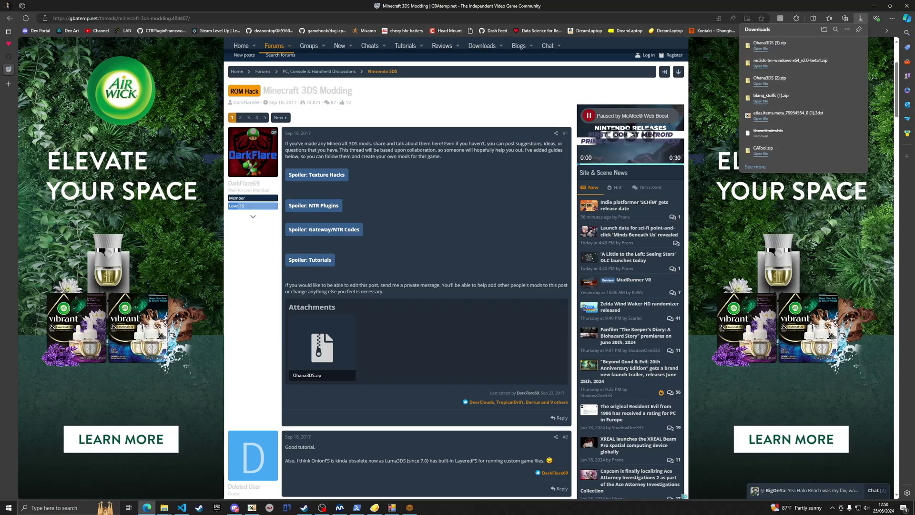
click(769, 44)
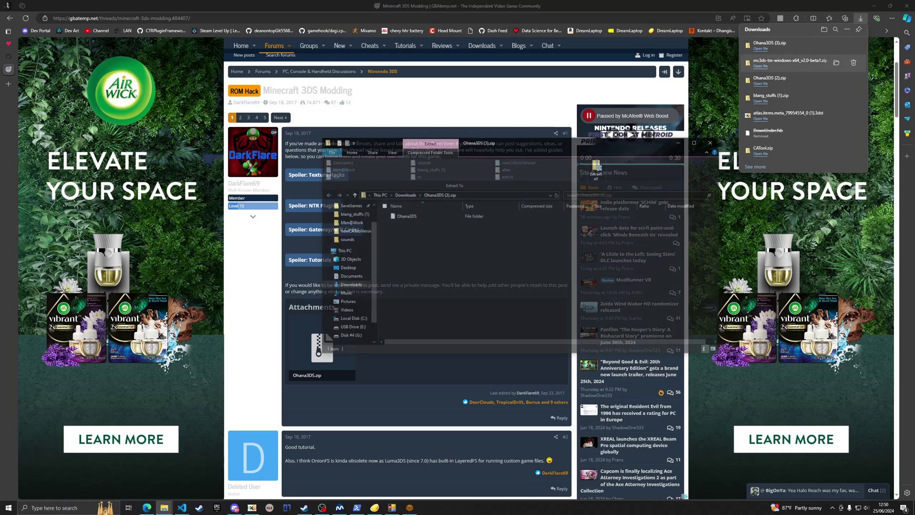
click(713, 142)
Step: Delete the duplicate Ohana3DS (3).zip download and bring the Ohana3DS window to the middle of the desktop
click(853, 45)
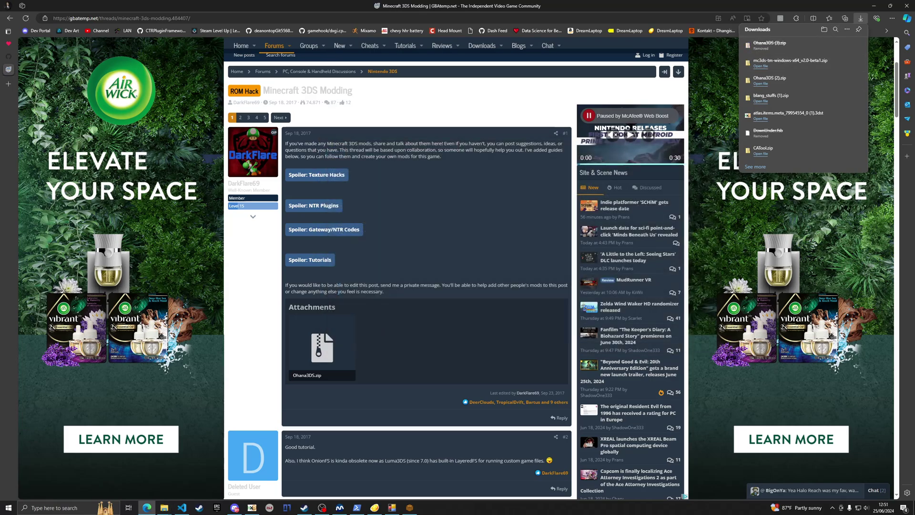
click(852, 80)
key(Escape)
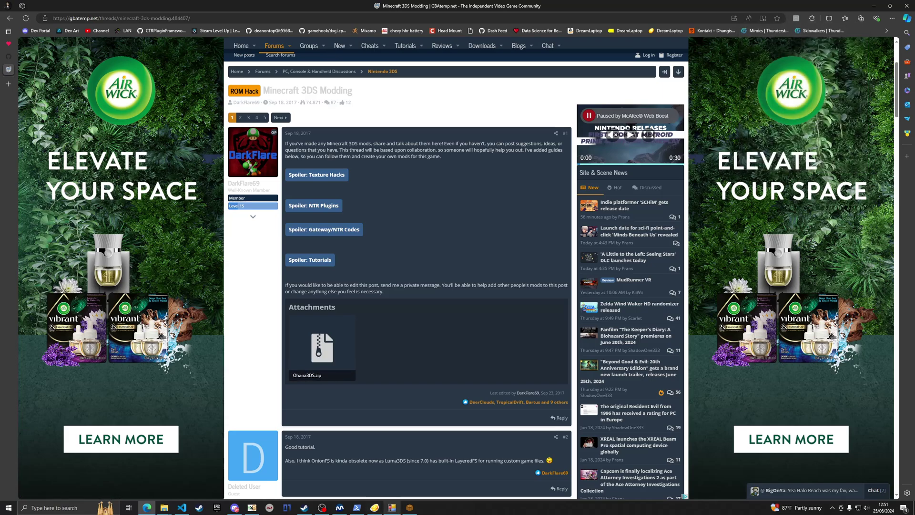
drag(486, 150, 374, 168)
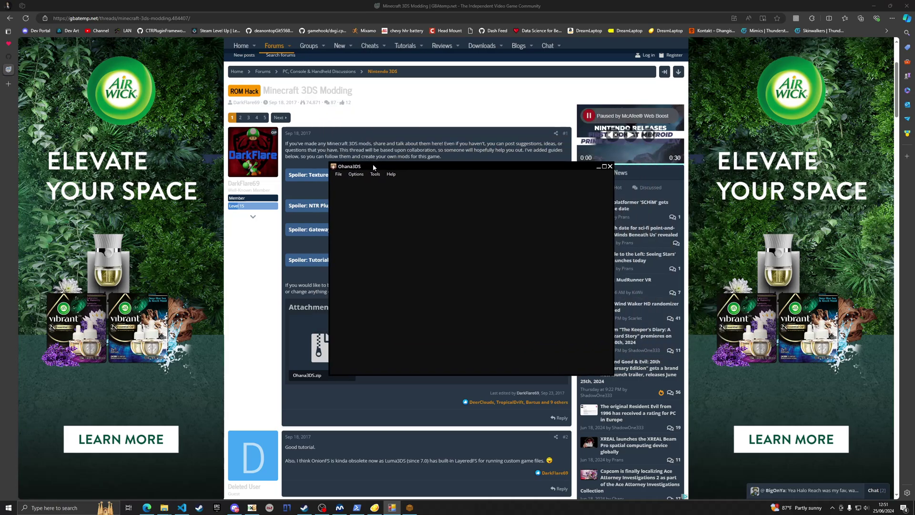
Step: Open atlas.items.meta_79954554_0.3dst from the generated MC3DS atlas folder in the Ohana3DS BCH texture replacer
click(375, 174)
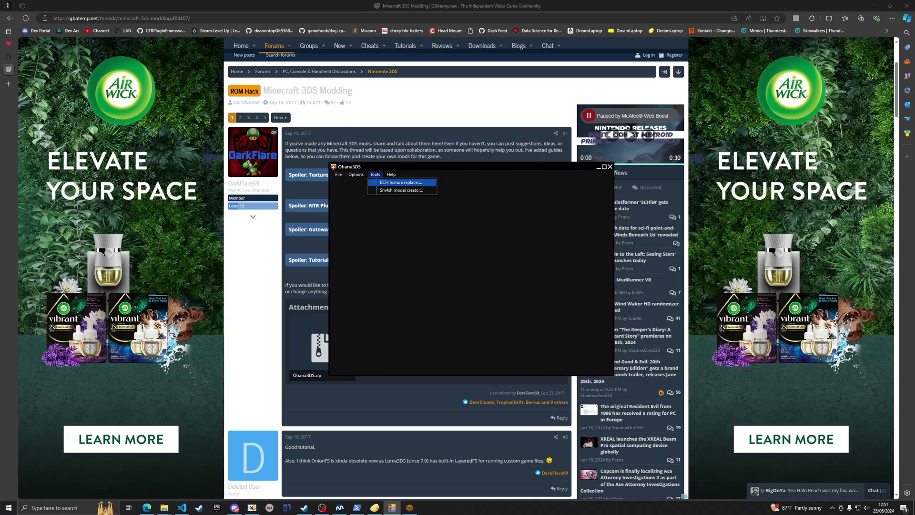
click(401, 182)
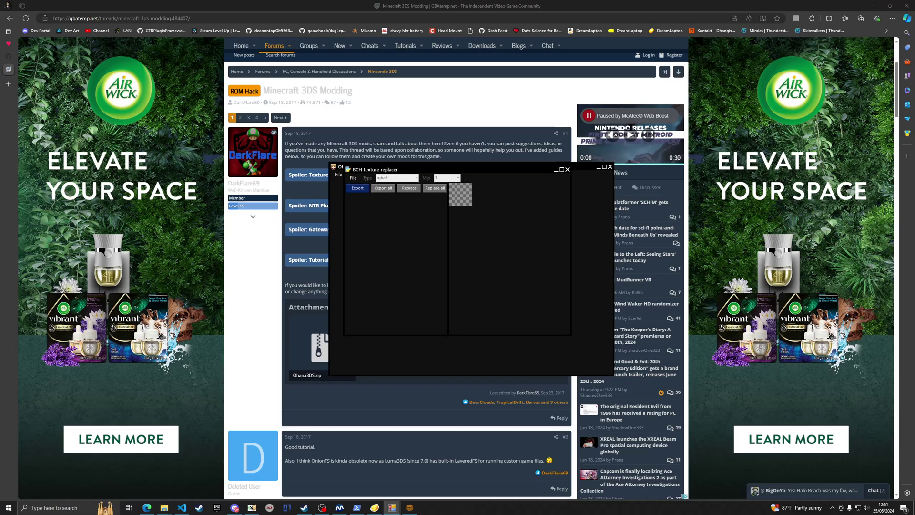
click(353, 177)
click(369, 186)
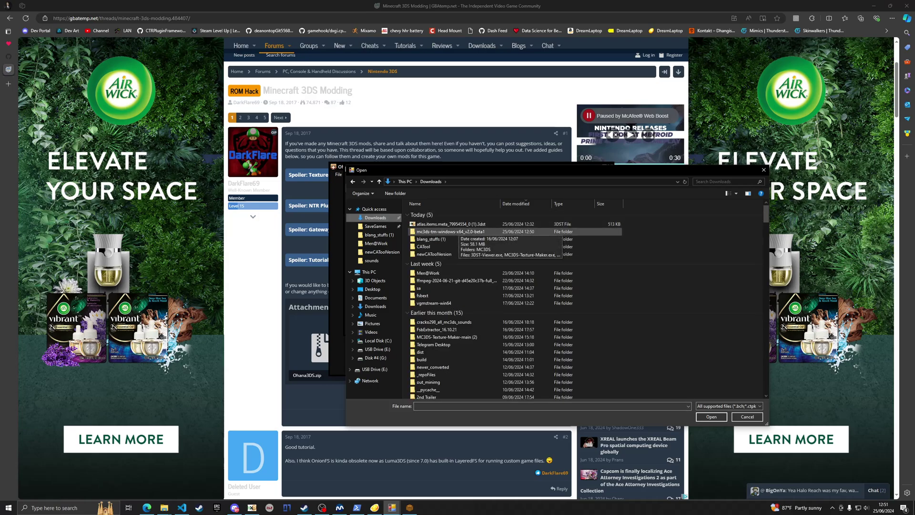
double_click(456, 231)
double_click(447, 214)
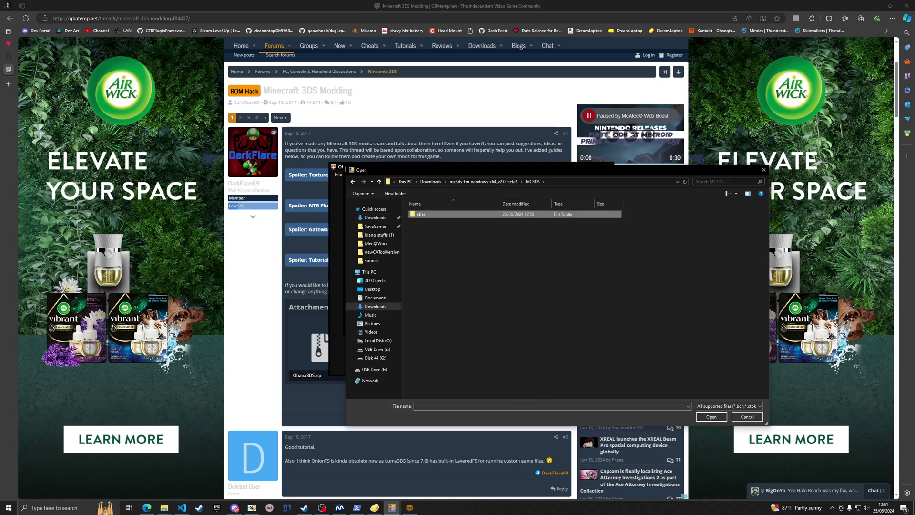
double_click(447, 214)
click(448, 215)
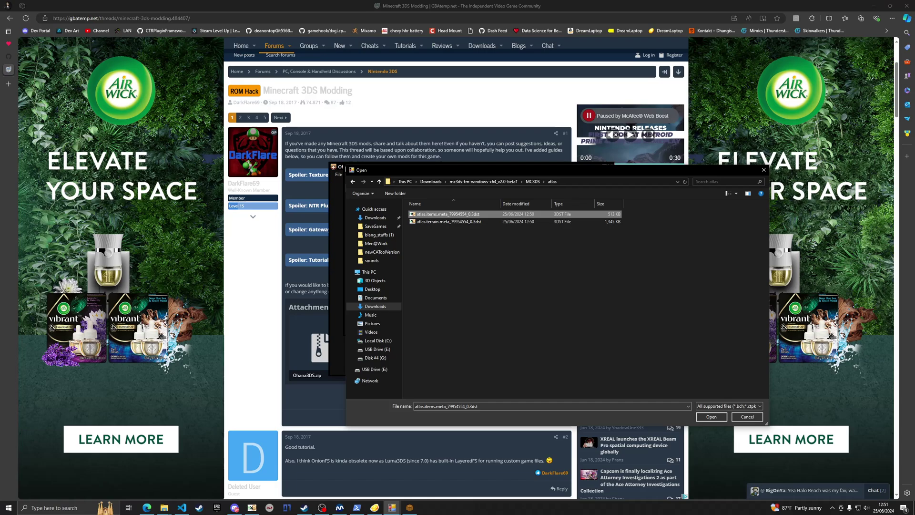
click(448, 222)
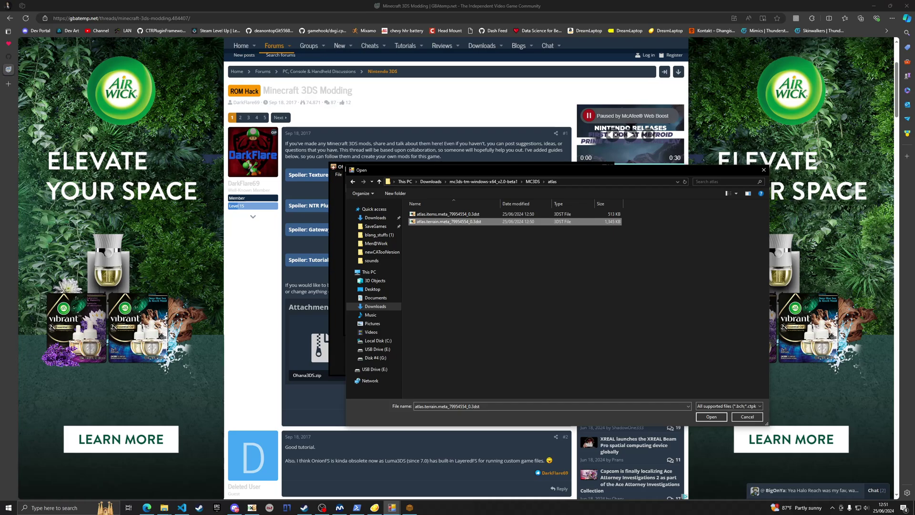
click(447, 215)
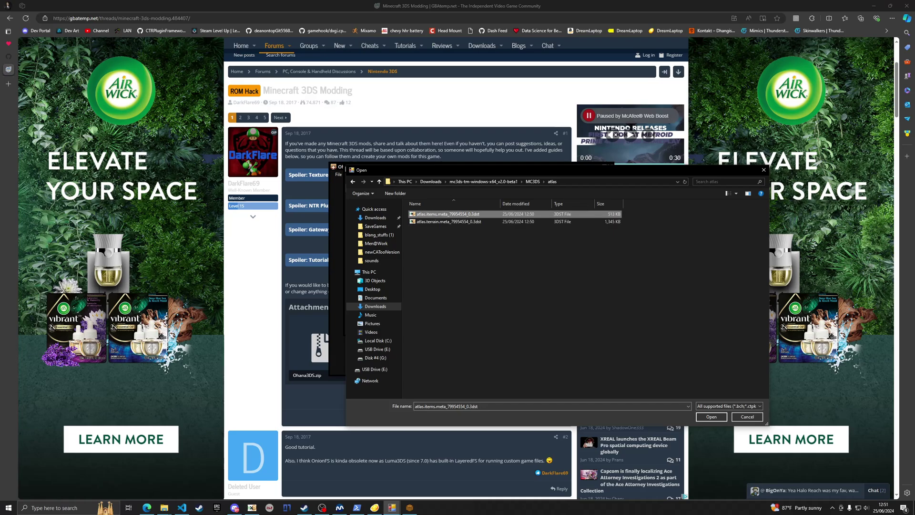
click(711, 416)
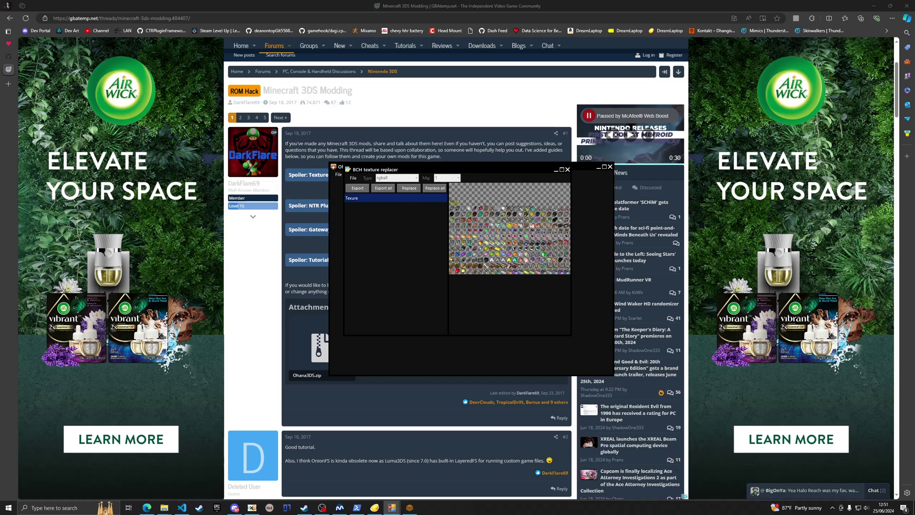
Step: Export the items atlas texture to the Downloads folder as myVeryCoolFile.png
click(357, 188)
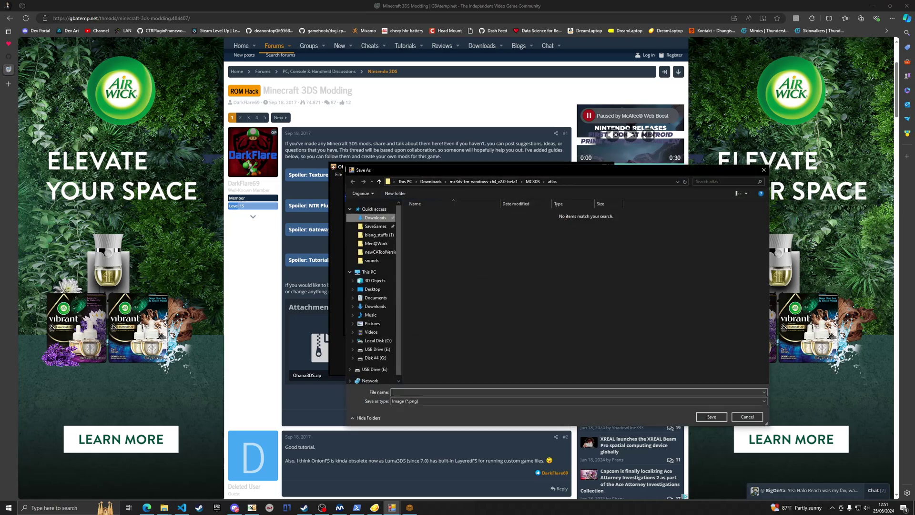
click(375, 218)
click(429, 392)
text(m)
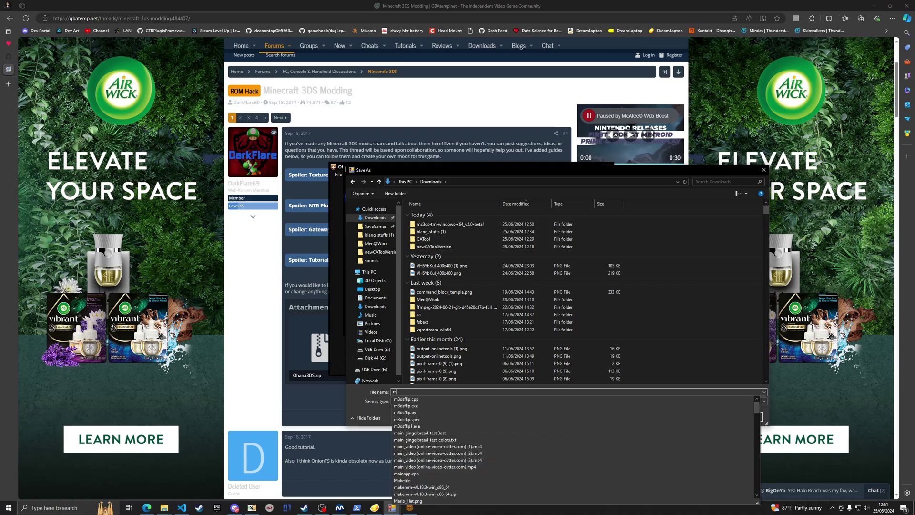
text(yVeryCool)
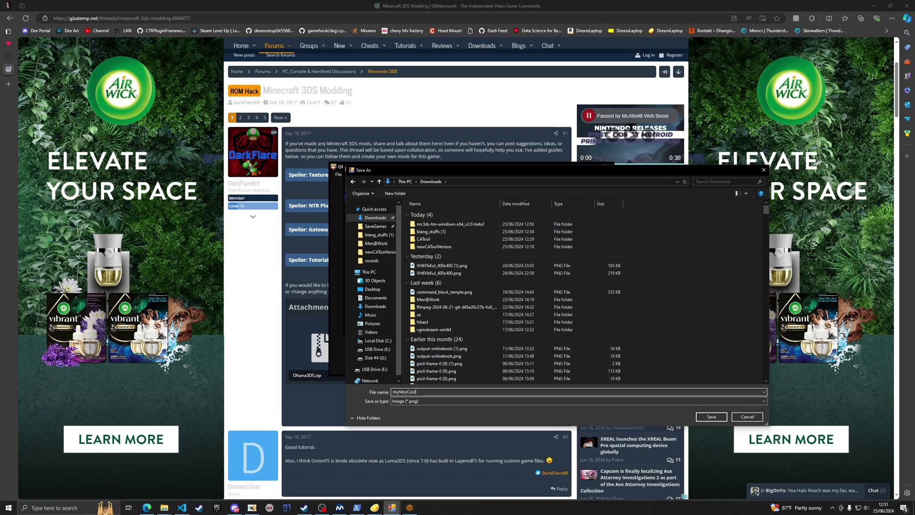
text(File.png)
key(Return)
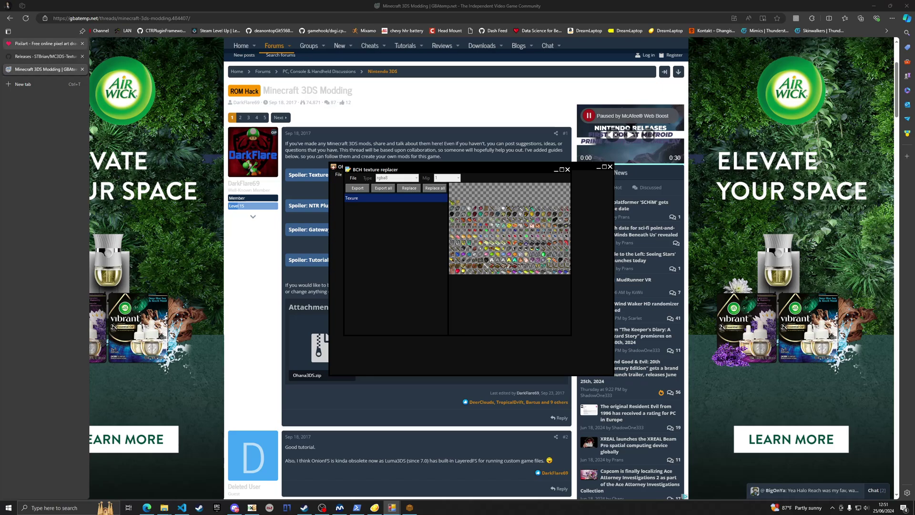
Step: Switch to the Pixilart page in the browser and check the exported myVeryCoolFile.png in the Downloads folder
click(8, 43)
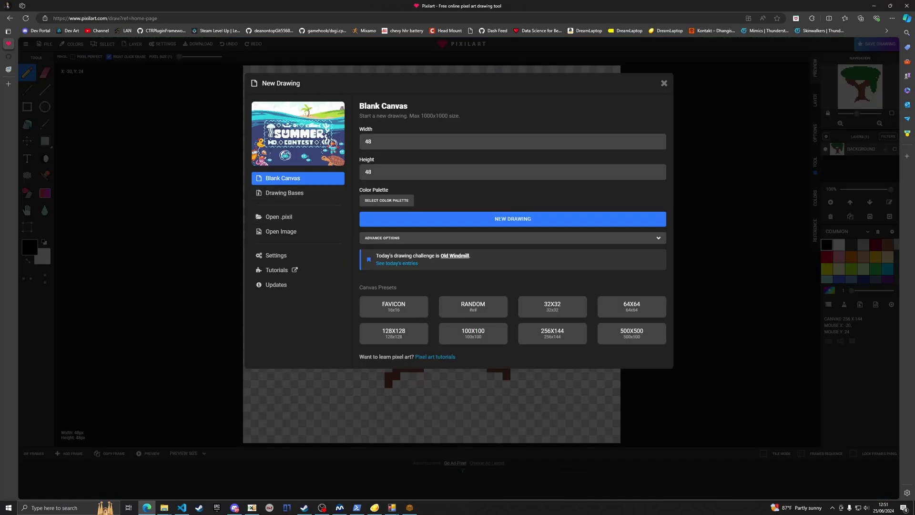
mouse_move(164, 507)
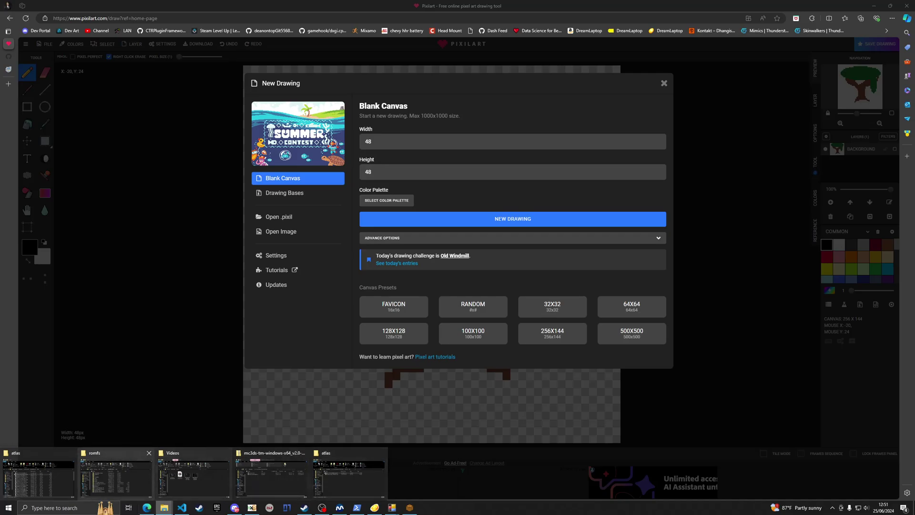
click(38, 476)
click(294, 283)
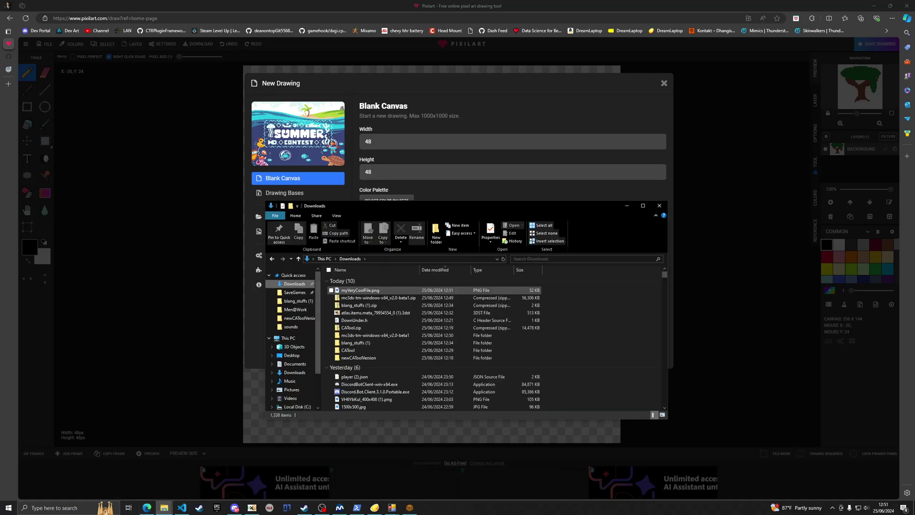
drag(360, 290, 597, 329)
drag(538, 206, 661, 322)
click(300, 223)
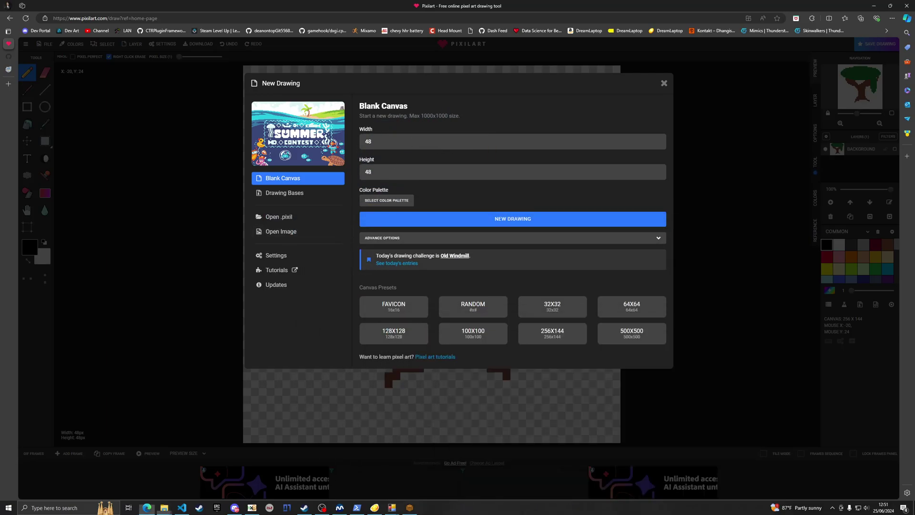
Step: Open the image myVeryCoolFile.png in Pixilart, accepting that the existing drawing is cleared
click(297, 229)
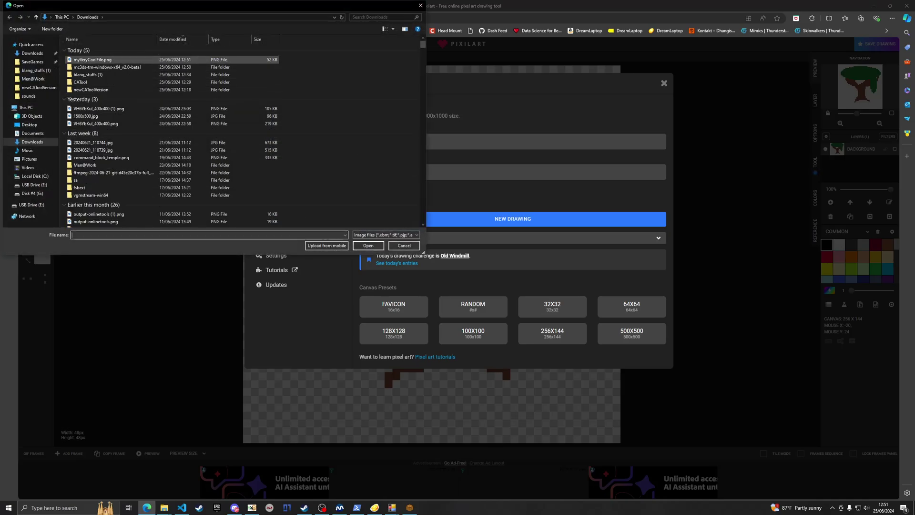
click(368, 245)
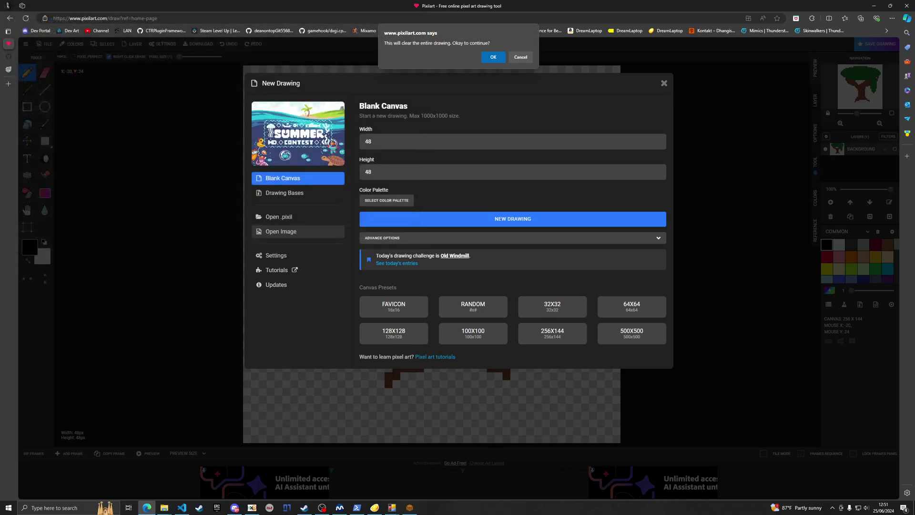
key(Return)
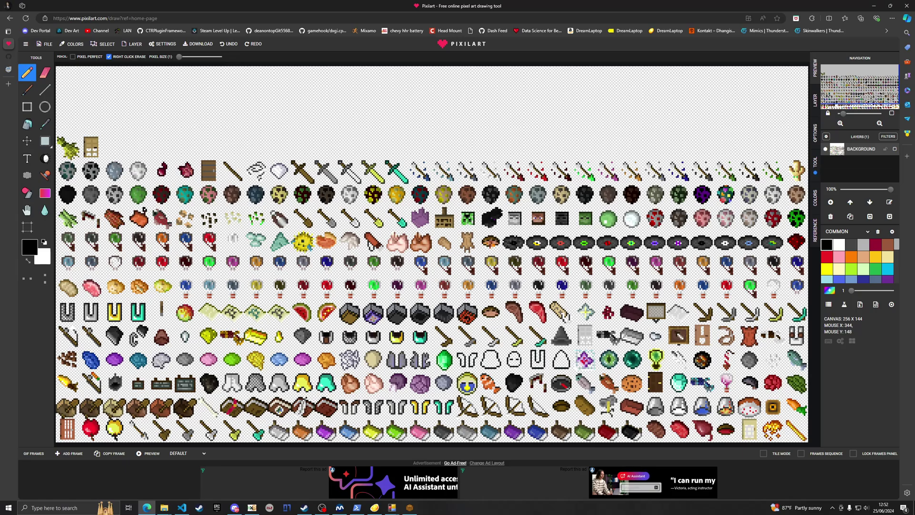
Step: Draw a black rectangle outline along the edges of the light wooden door icon near the atlas's upper-left corner
scroll(624, 285, up, 4)
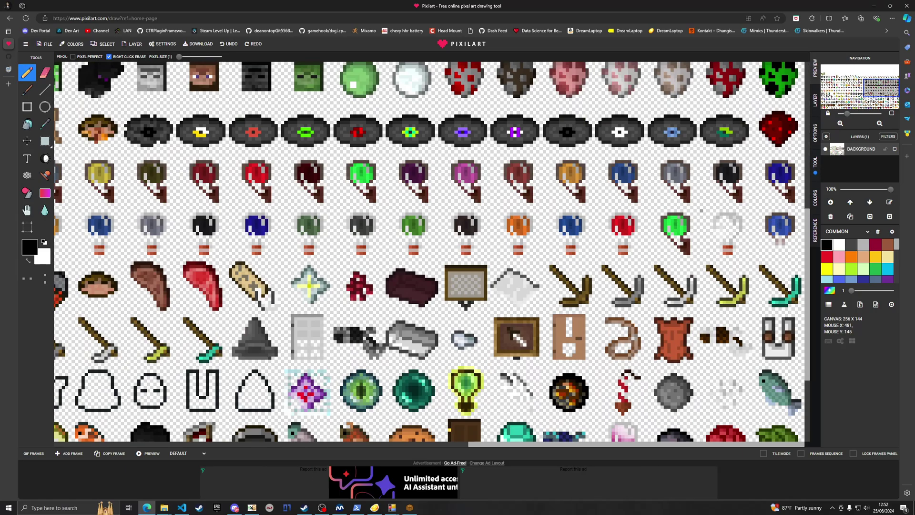
scroll(432, 254, down, 4)
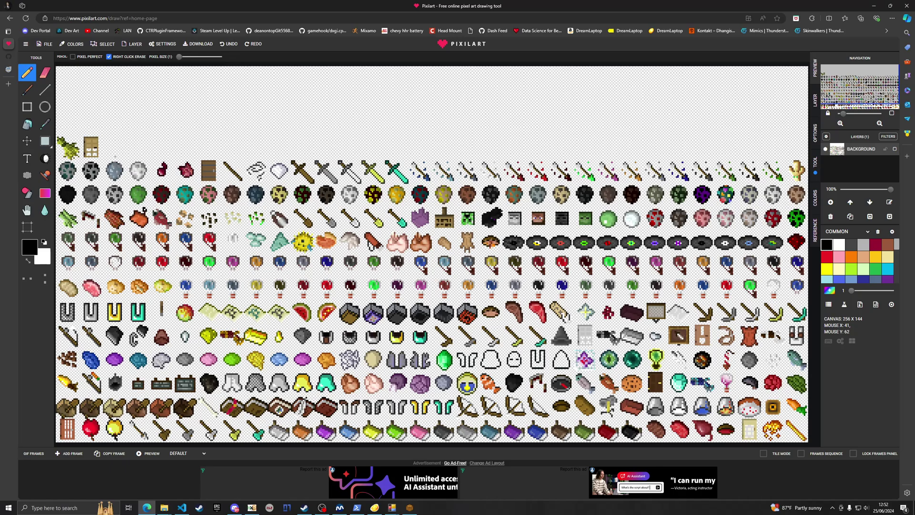
scroll(132, 217, up, 5)
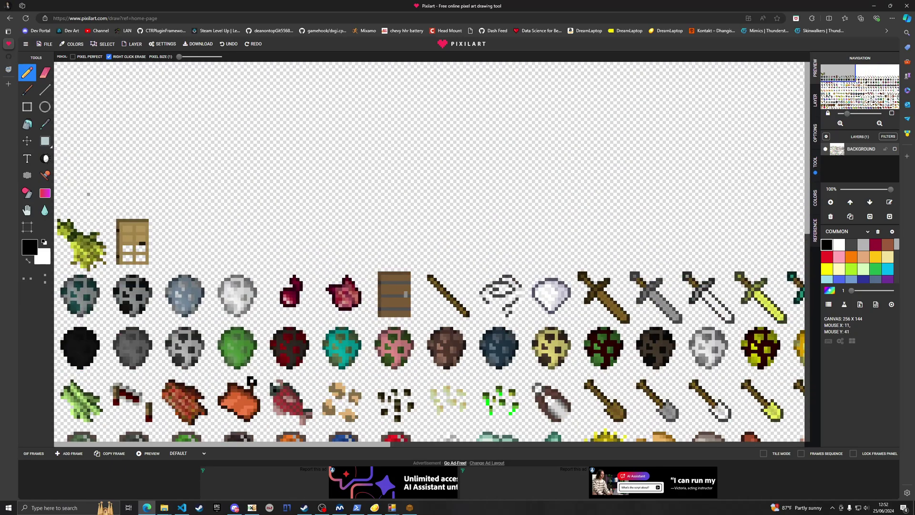
scroll(198, 295, up, 2)
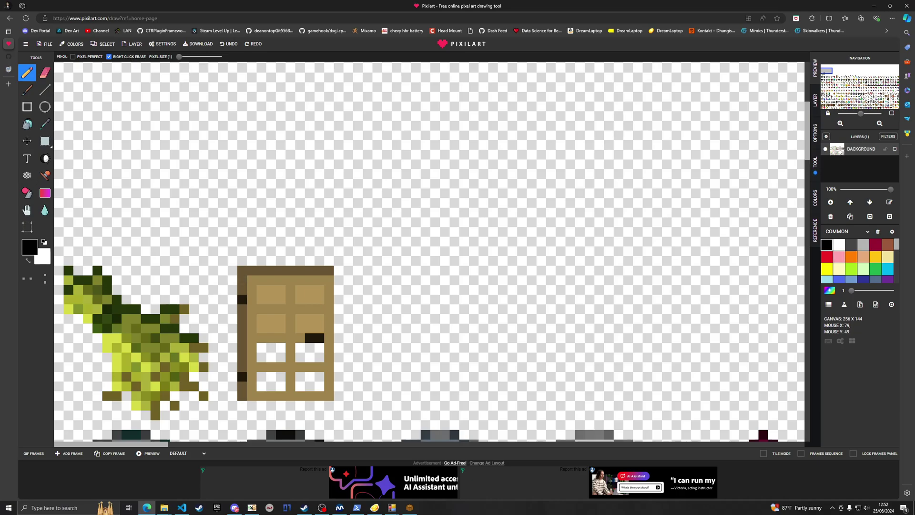
click(27, 107)
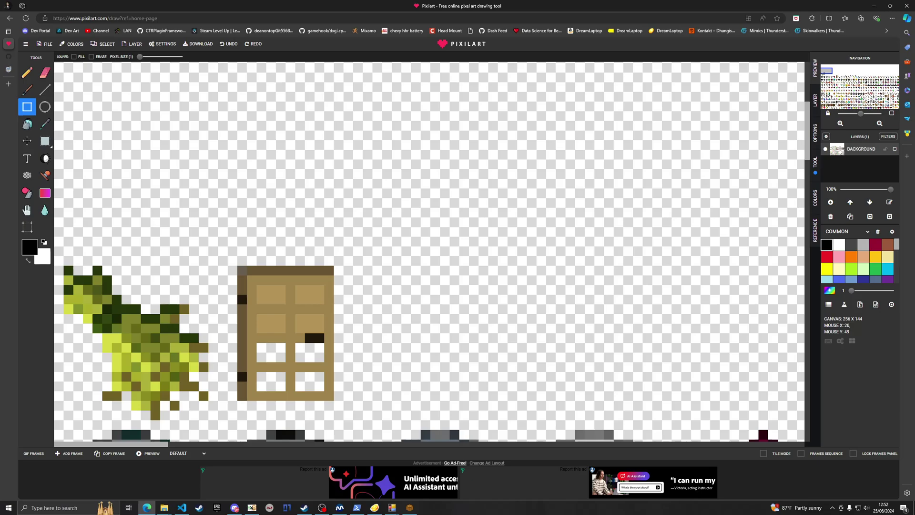
drag(242, 269, 328, 396)
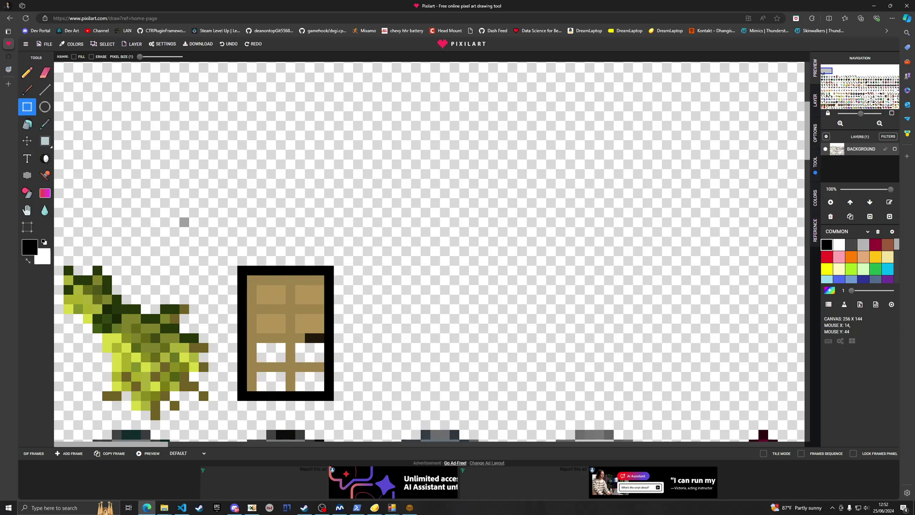
Step: Fill all remaining areas inside the door's black outline, including the panels, windows and handle, with black
click(27, 124)
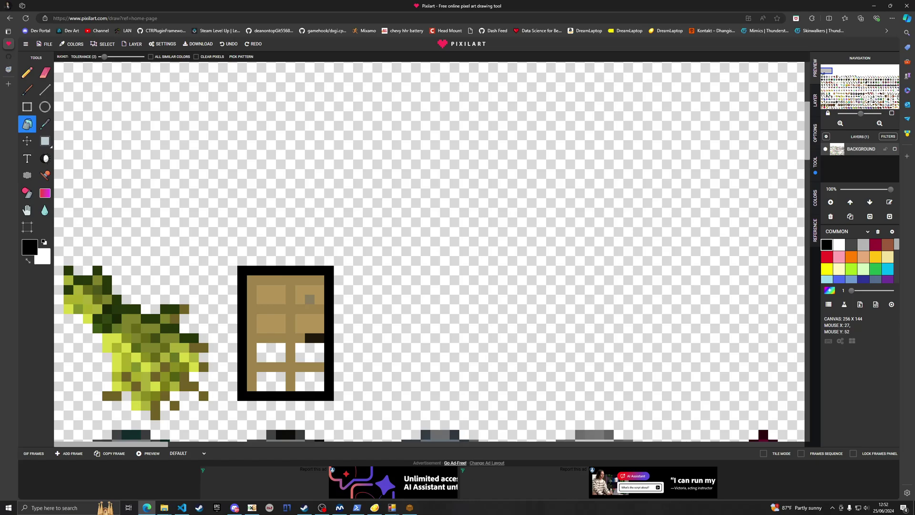
click(271, 289)
click(290, 280)
click(306, 295)
click(310, 321)
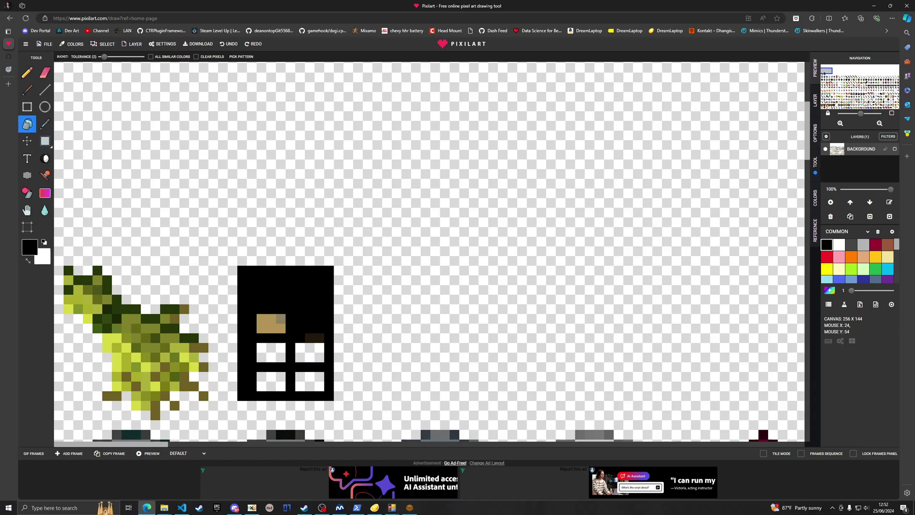
key(ctrl+z)
key(ctrl+z)
key(ctrl+z)
key(ctrl+z)
key(ctrl+z)
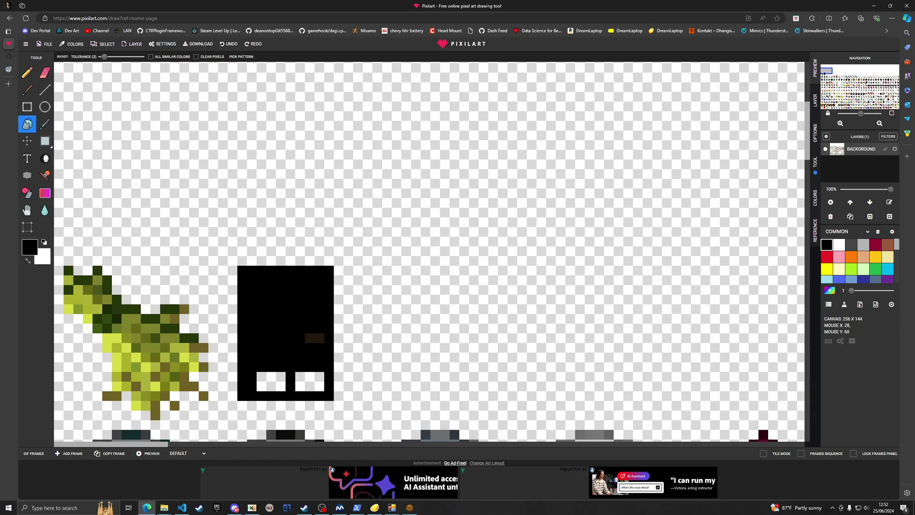
key(ctrl+z)
key(ctrl+z)
key(ctrl+z)
key(ctrl+z)
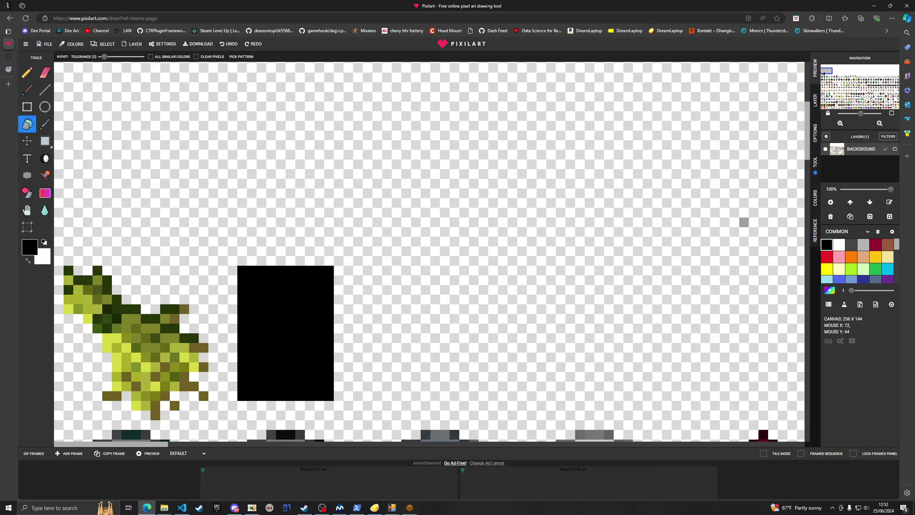
Step: Draw three evenly spaced horizontal dark grey lines across the upper half of the black door icon with the Line tool
click(852, 246)
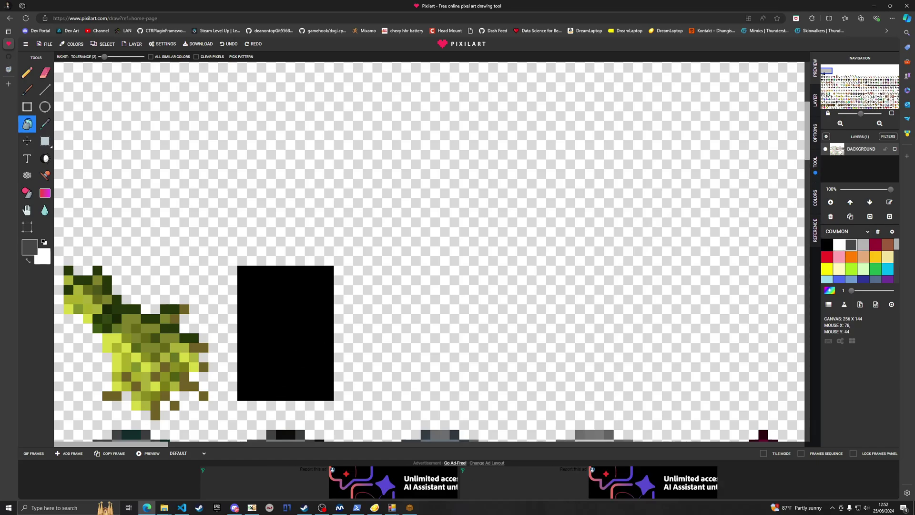
click(45, 89)
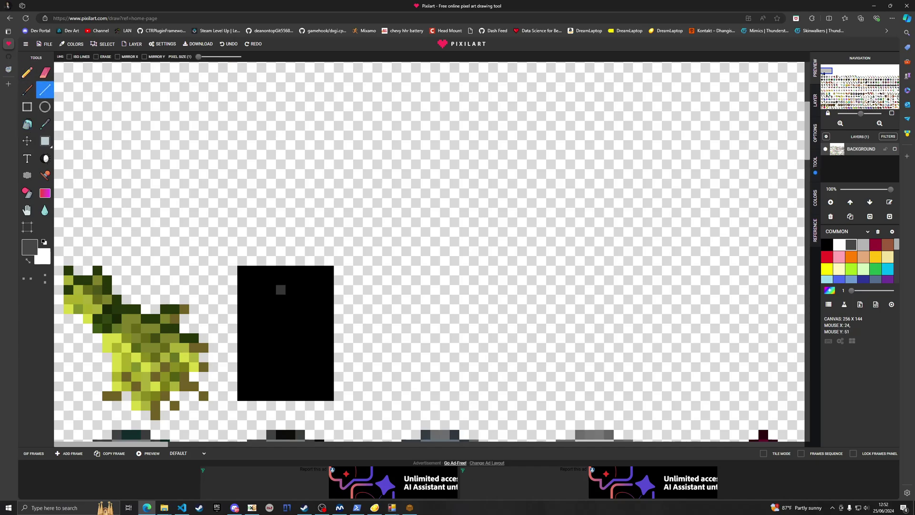
drag(251, 289, 300, 289)
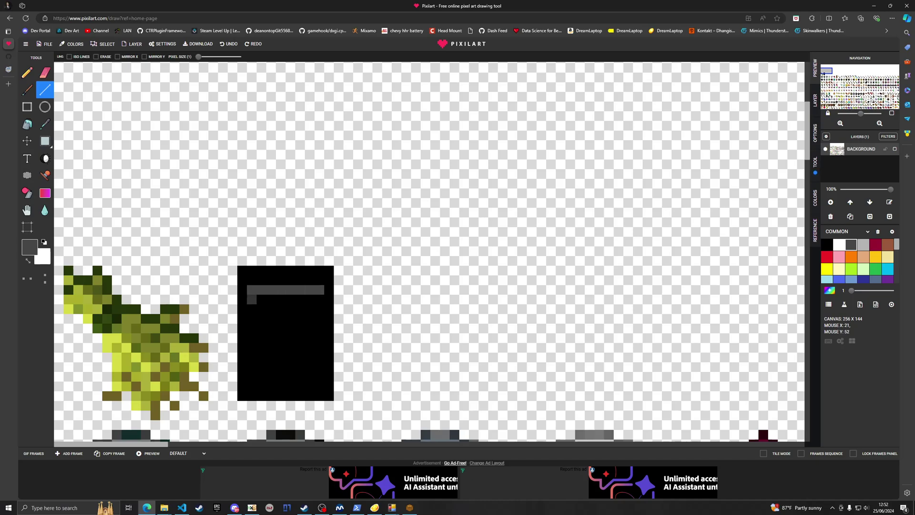
drag(251, 308, 319, 309)
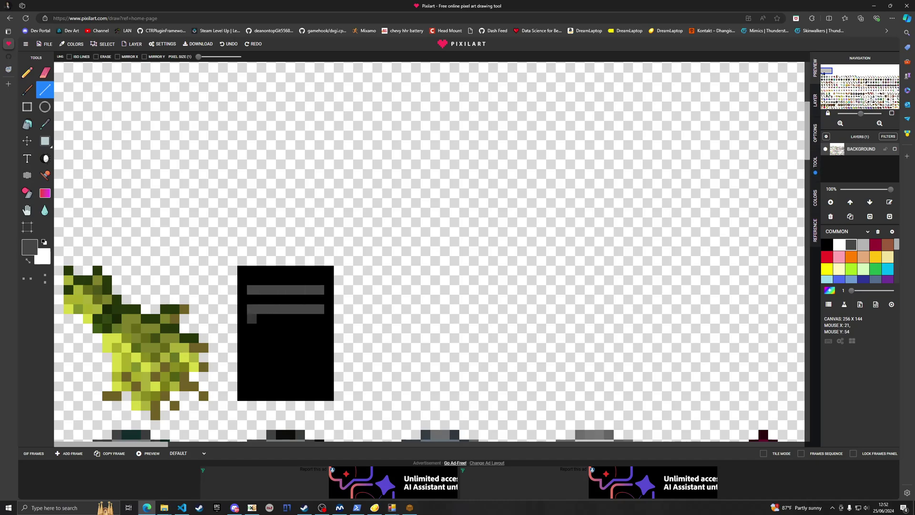
drag(251, 327, 324, 328)
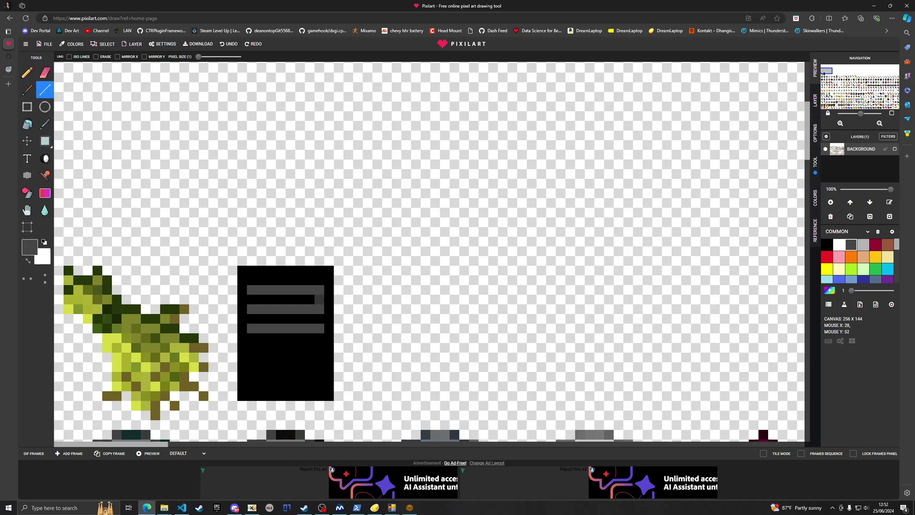
Step: Join the three grey lines at both ends with single dark grey pixels to frame the two black slots
click(319, 300)
click(319, 319)
click(251, 299)
click(251, 319)
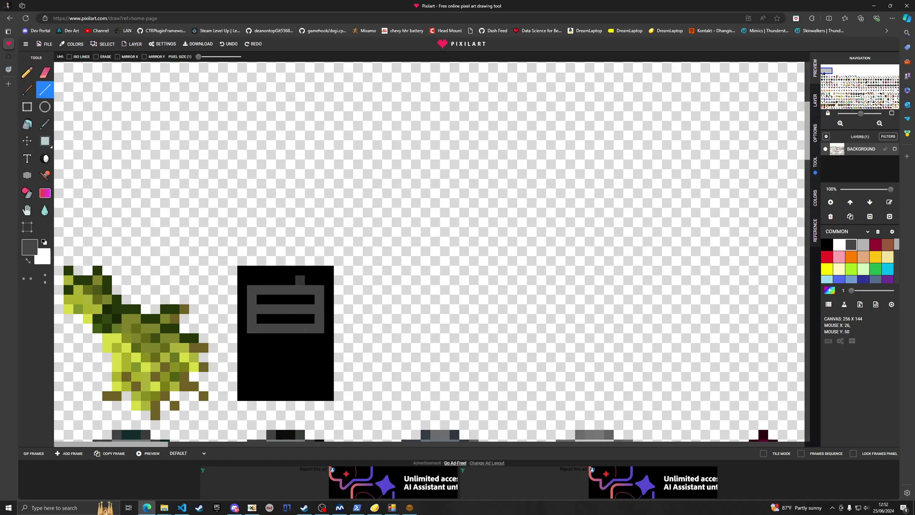
Step: Add a matching dark grey two-slot frame on the door's lower half and a two-pixel-wide grey vertical bar through both frames
click(251, 347)
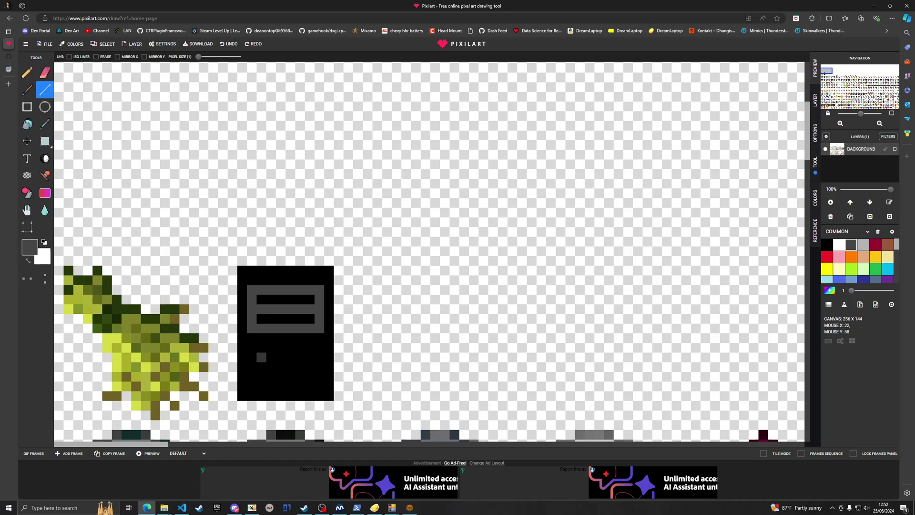
mouse_move(252, 385)
mouse_down()
mouse_move(261, 357)
mouse_move(252, 348)
mouse_move(319, 348)
mouse_move(319, 386)
mouse_move(252, 386)
mouse_move(252, 357)
mouse_move(252, 367)
mouse_move(309, 367)
mouse_up()
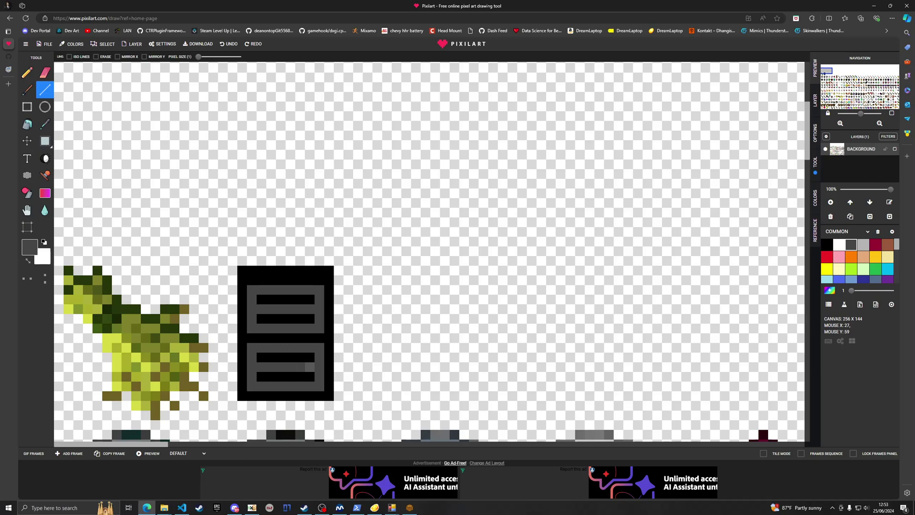
drag(280, 290, 281, 386)
drag(290, 300, 290, 376)
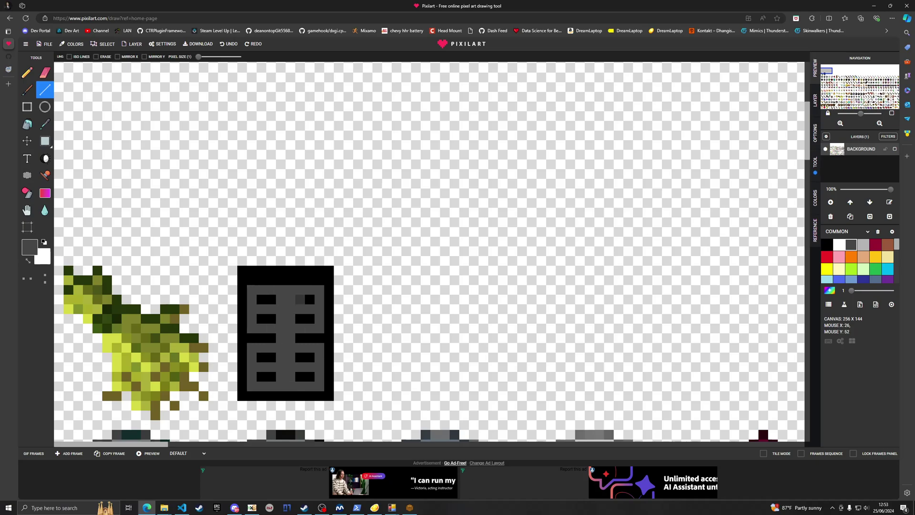
Step: Download the edited atlas as a PNG at 1x scale and open the downloaded image
scroll(266, 175, down, 5)
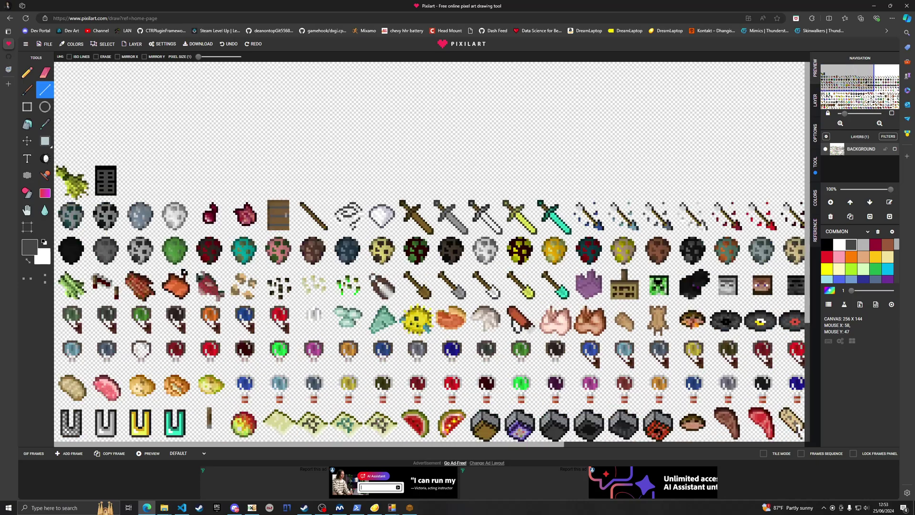
scroll(429, 252, down, 2)
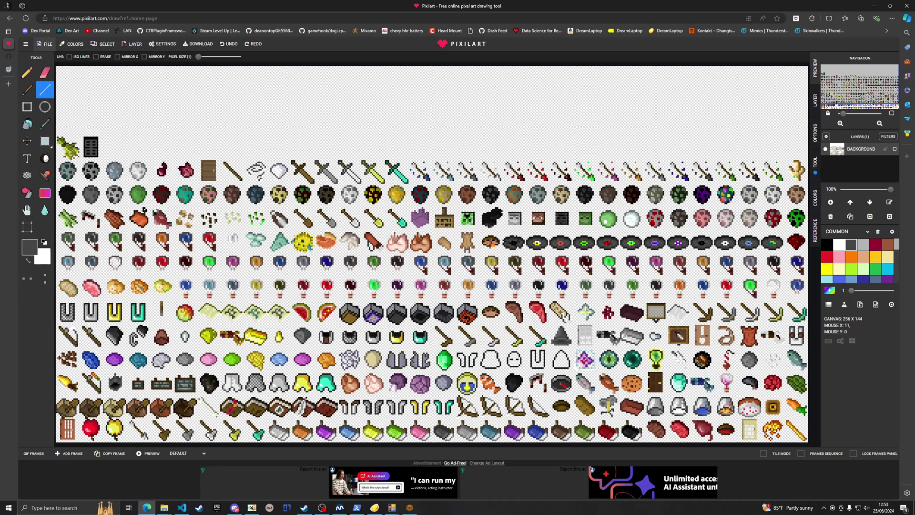
click(46, 44)
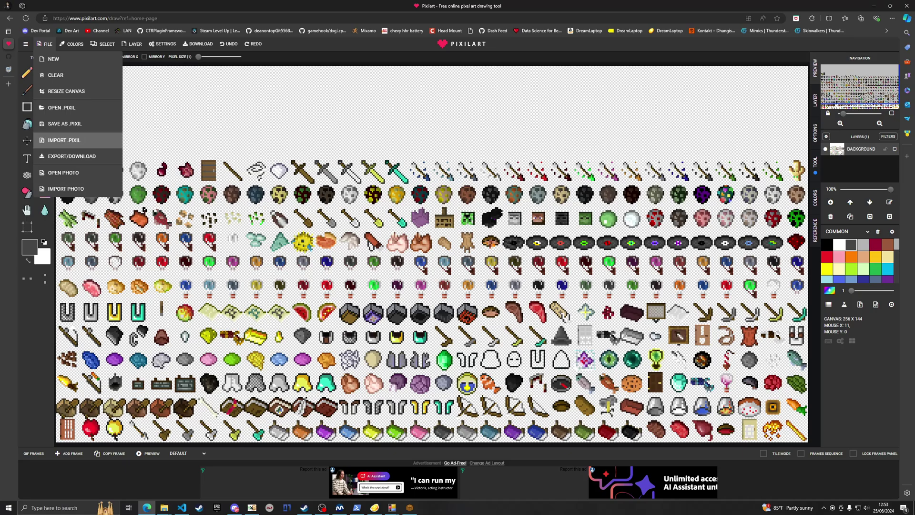
click(71, 156)
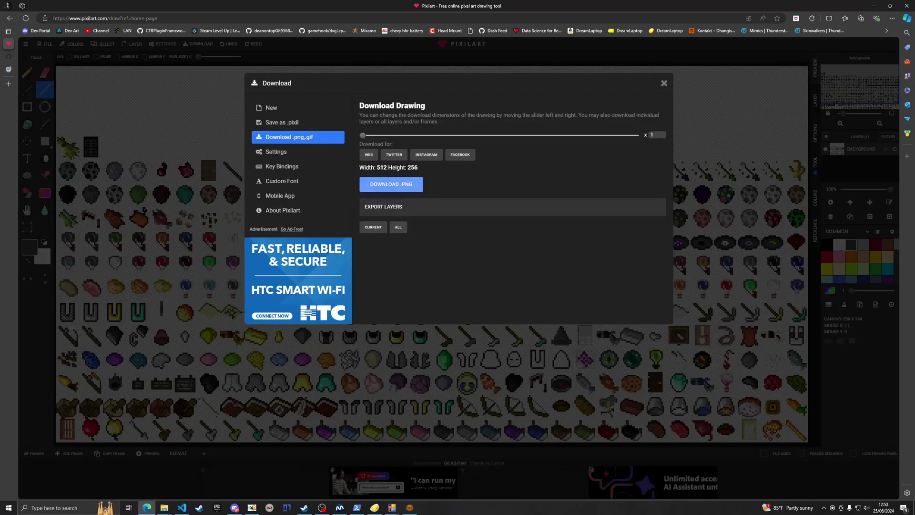
click(390, 185)
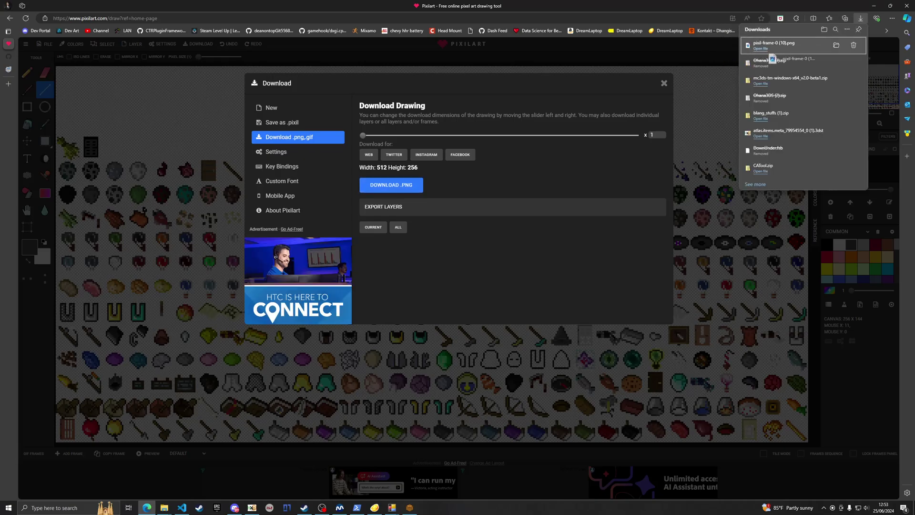
click(761, 48)
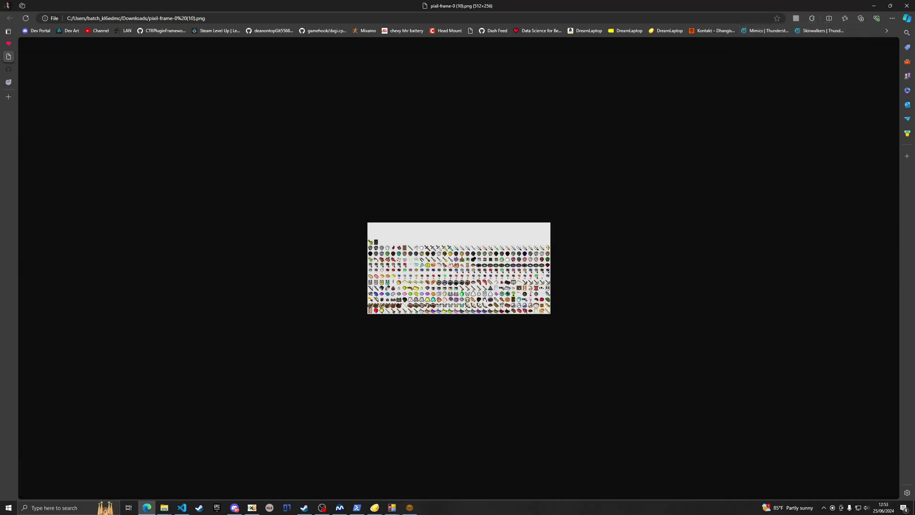
Step: Switch to the BCH texture replacer, replace the atlas texture with pixil-frame-0 (10).png and save the texture file
click(422, 470)
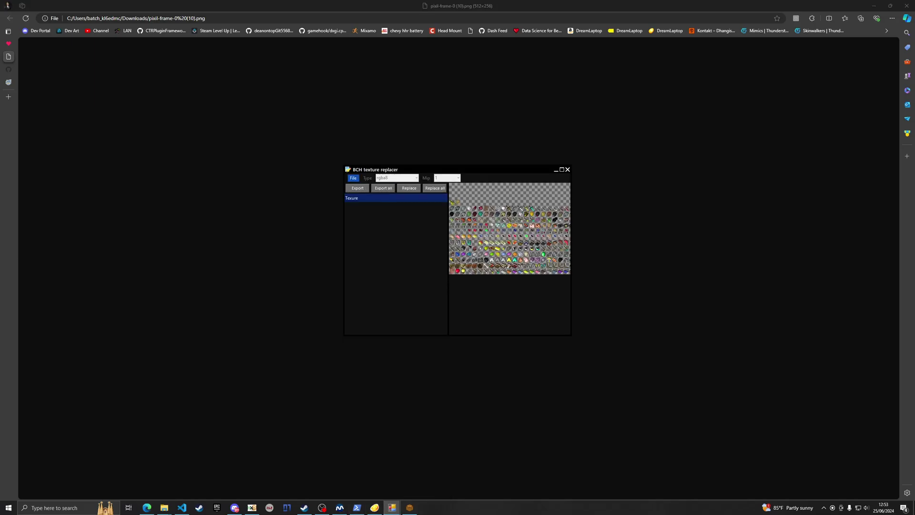
click(409, 188)
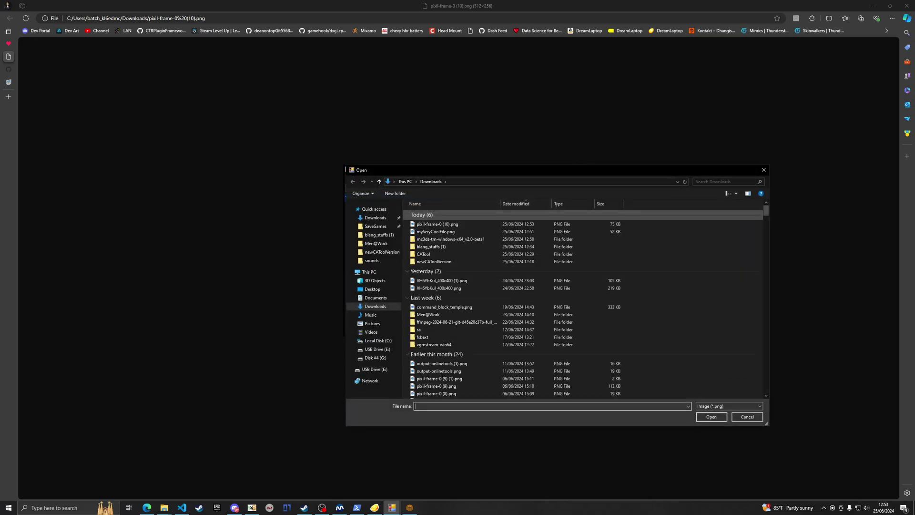
click(437, 224)
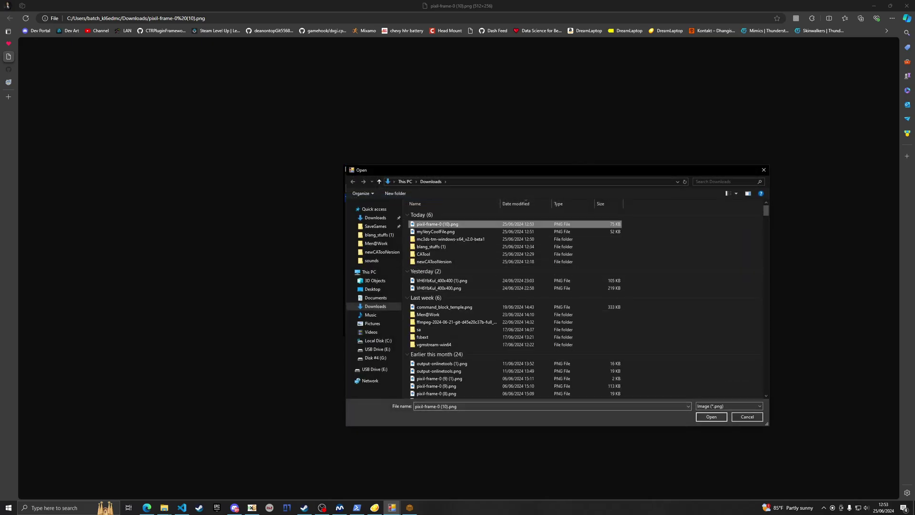
click(710, 417)
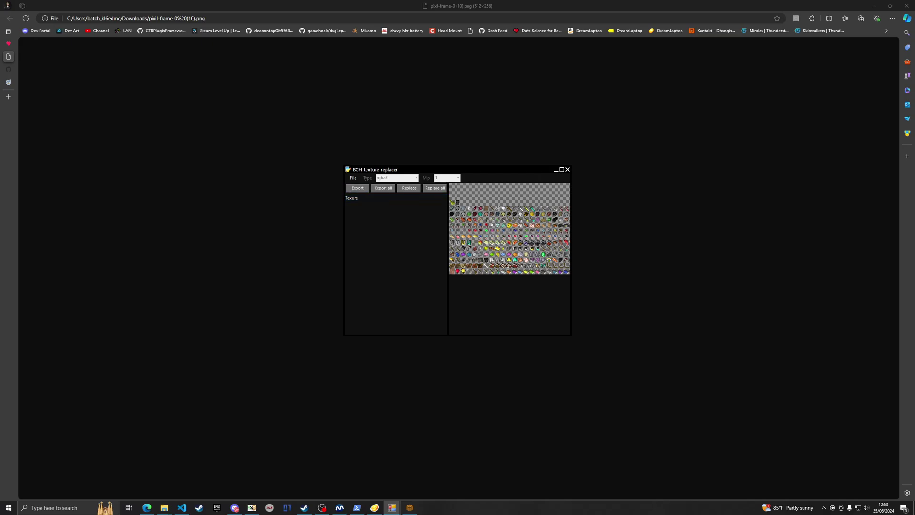
click(353, 177)
click(368, 196)
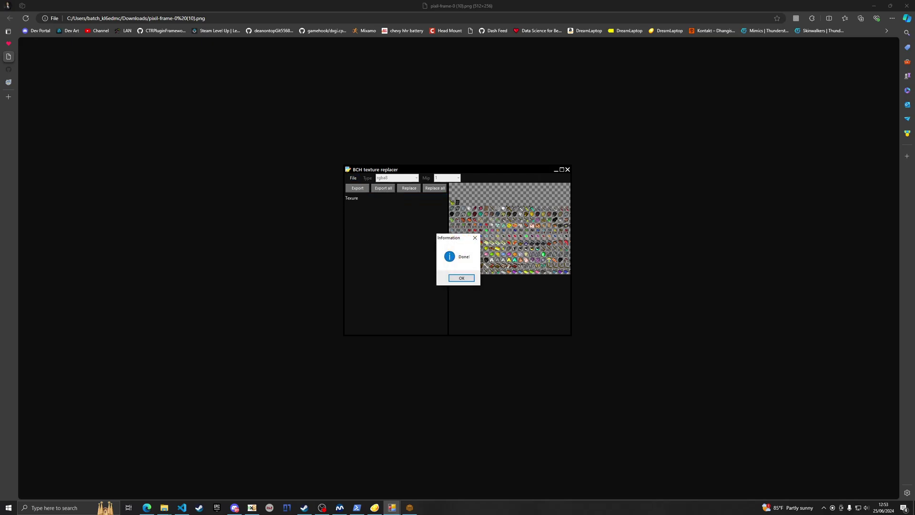
key(Return)
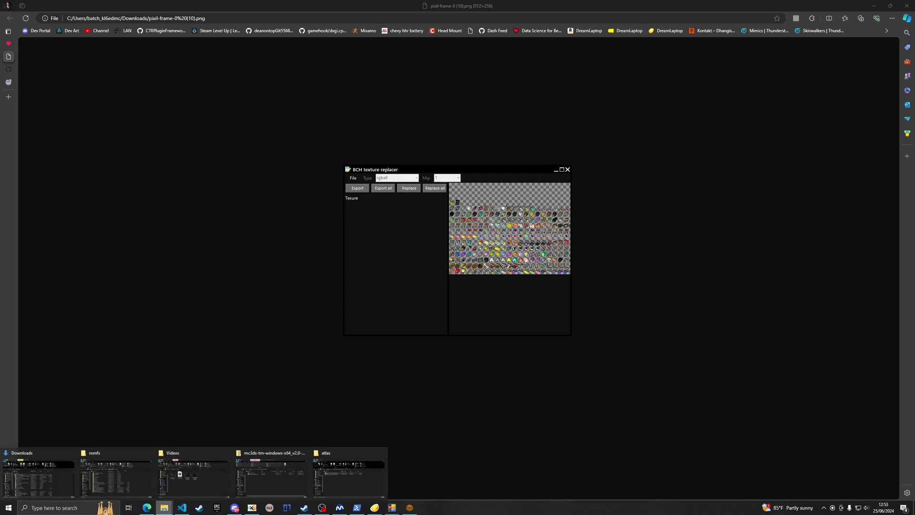
Step: Close MC3DS Texture Maker and relaunch it from the mc3ds-tm-windows-x64_v2.0-beta1 folder in Downloads
click(410, 507)
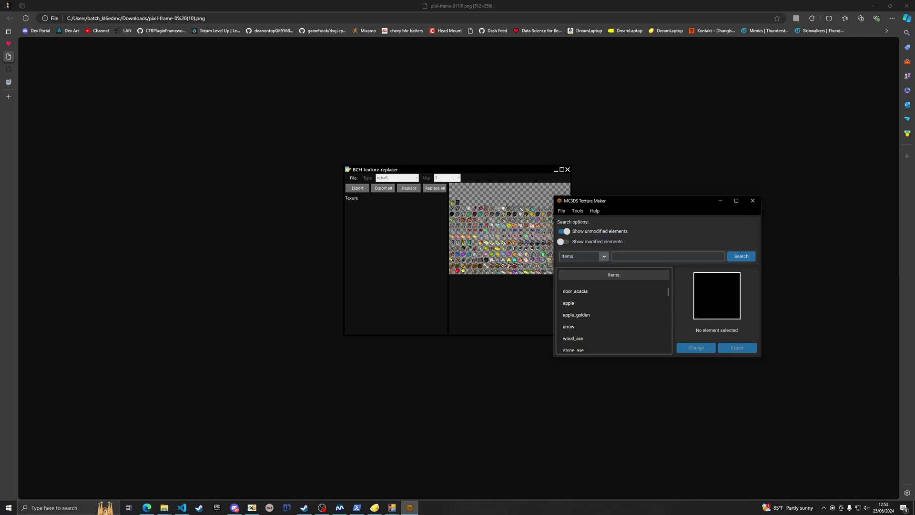
click(752, 201)
mouse_move(164, 507)
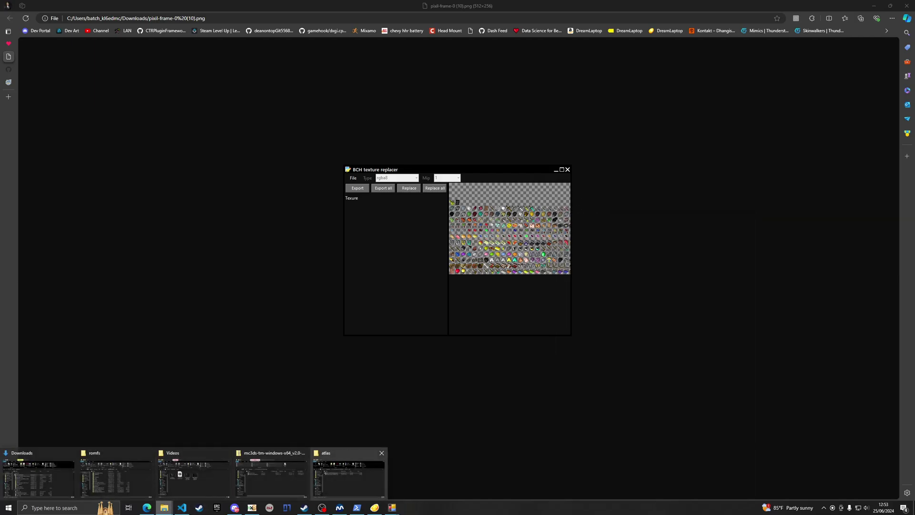
click(38, 478)
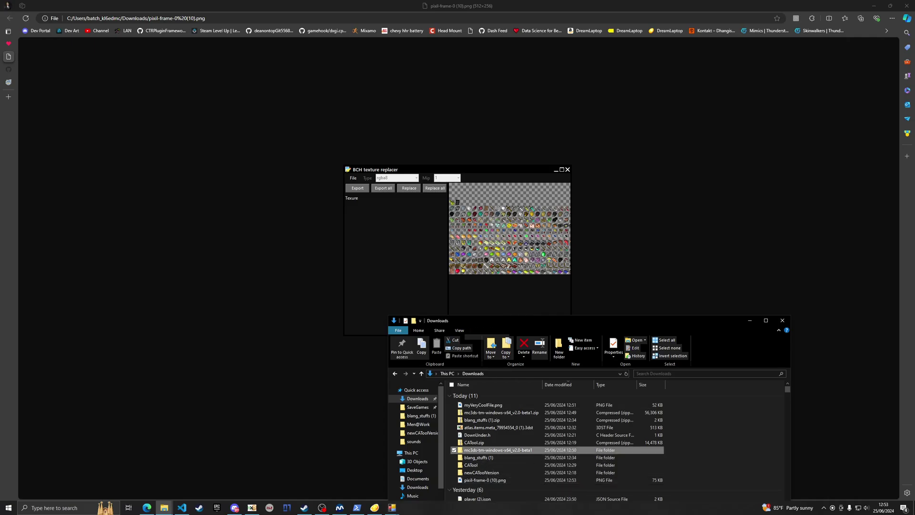
double_click(495, 450)
double_click(490, 410)
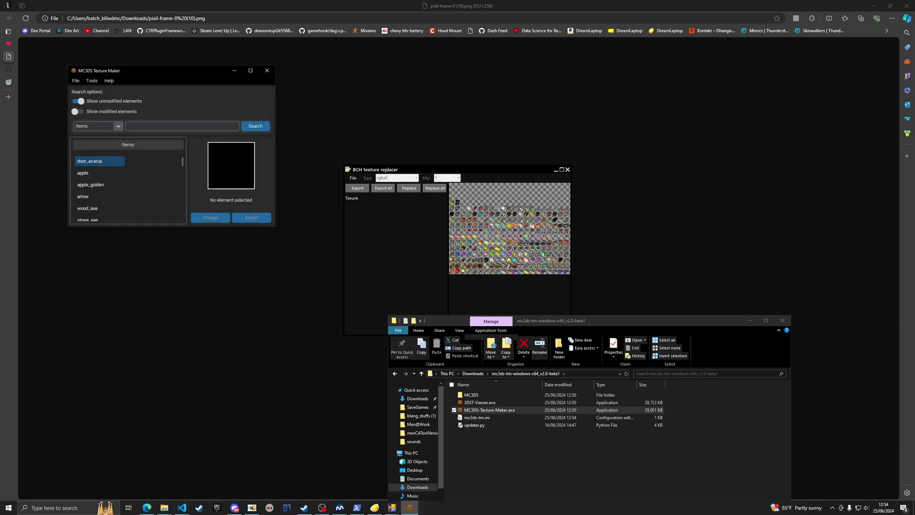
Step: Search the items for "door", inspect the door_wood texture preview, and close MC3DS Texture Maker
click(99, 161)
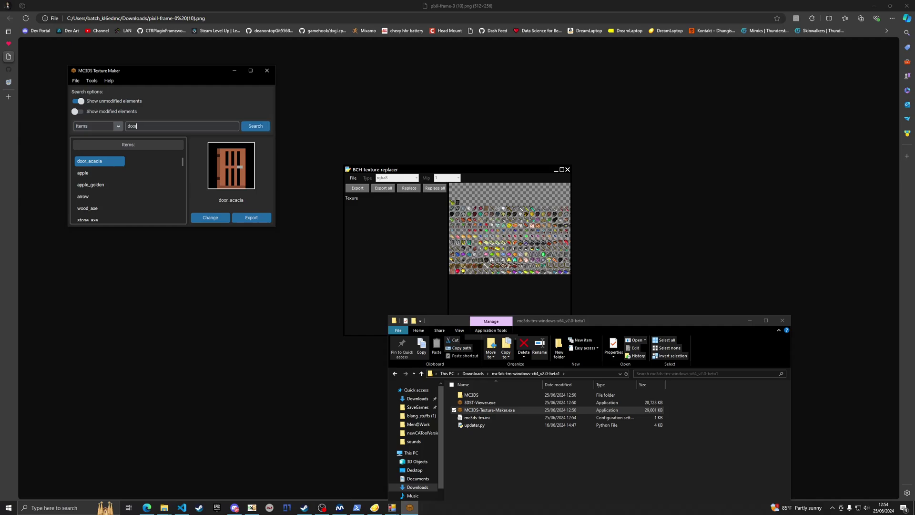
drag(183, 71, 415, 137)
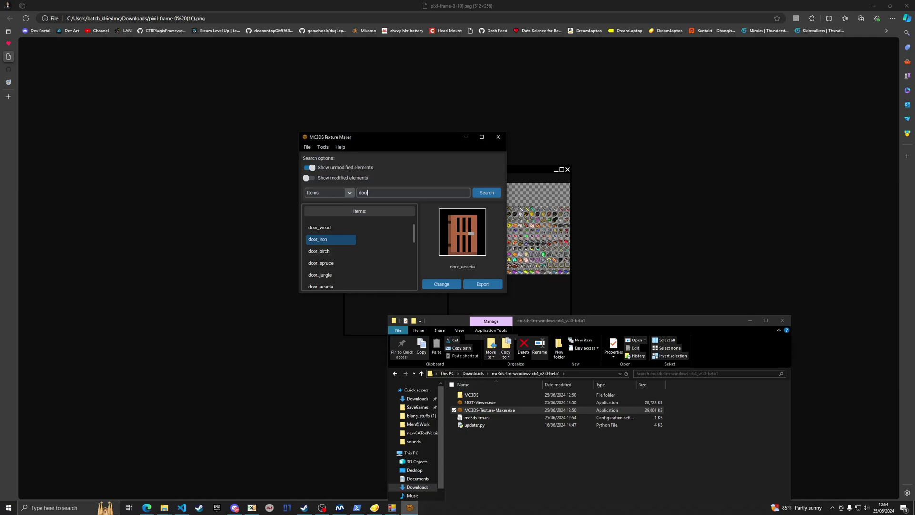
click(330, 228)
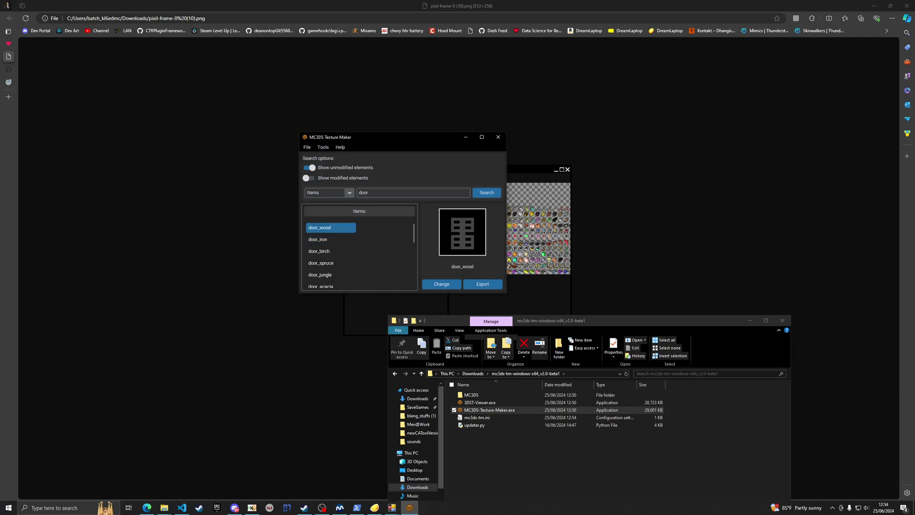
click(498, 137)
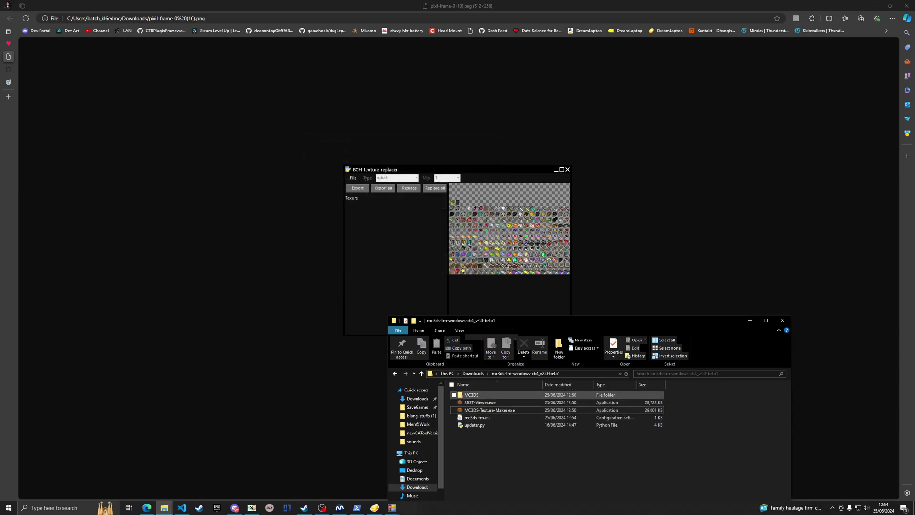
Step: Open the atlas folder inside MC3DS and copy both the items and terrain .3dst files
click(480, 402)
double_click(477, 395)
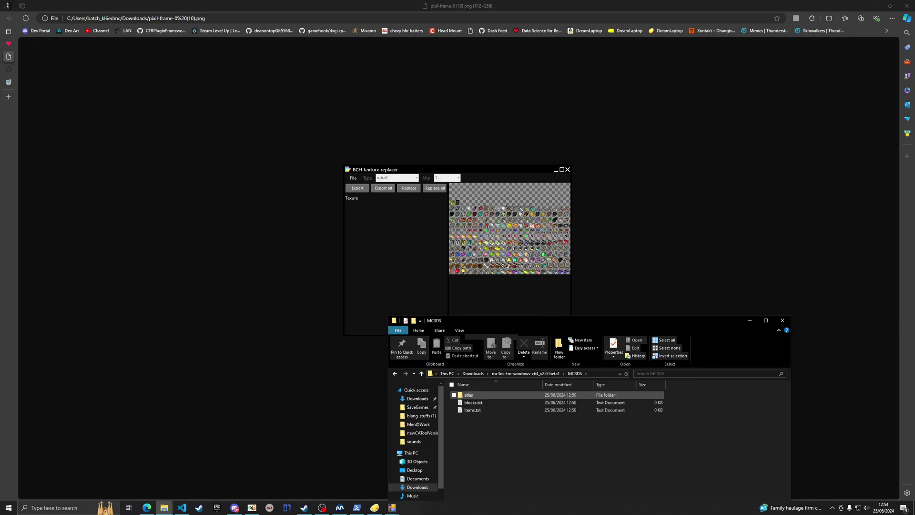
key(Return)
key(ctrl+a)
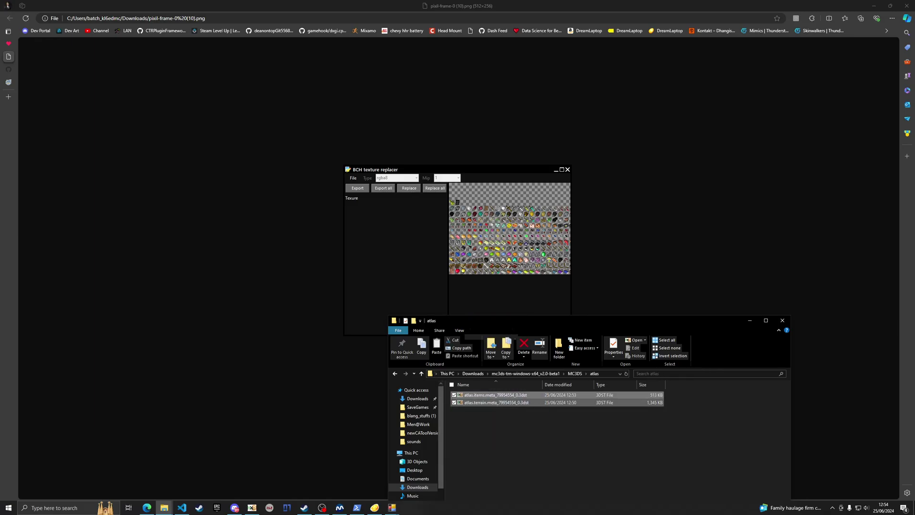
Step: Create a folder named atlas in the Citra mod's romfs folder and paste the two copied .3dst files into it
click(164, 508)
mouse_move(193, 474)
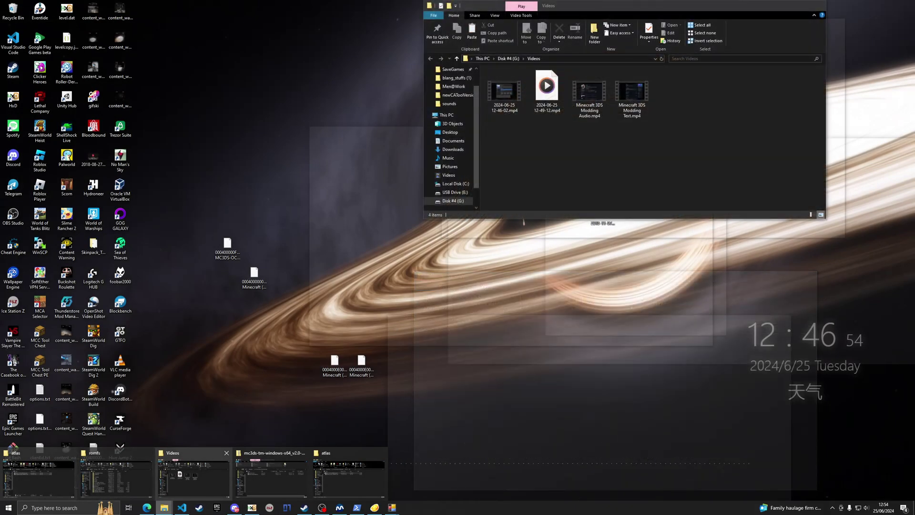
mouse_move(348, 477)
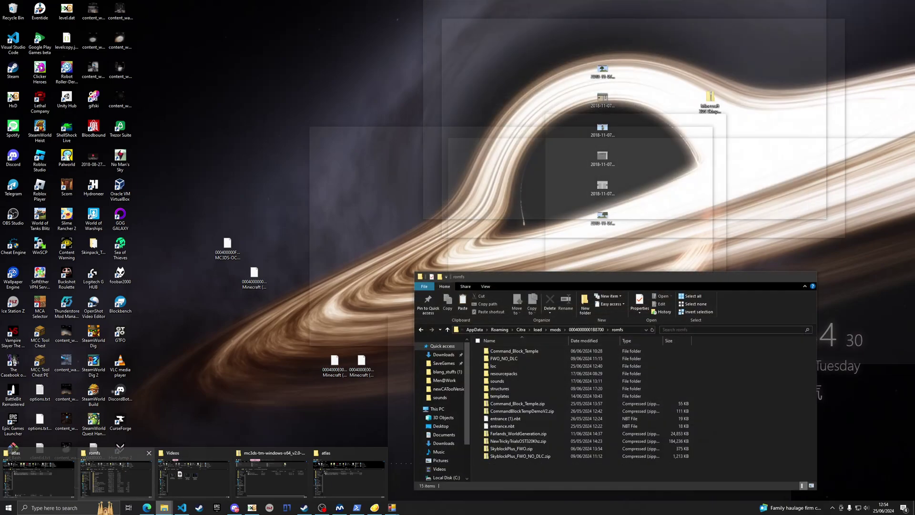
click(115, 476)
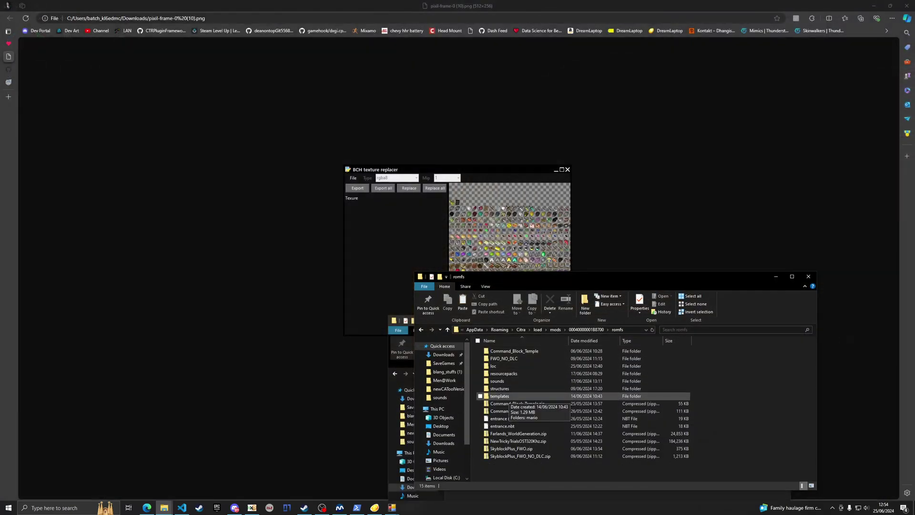
right_click(788, 402)
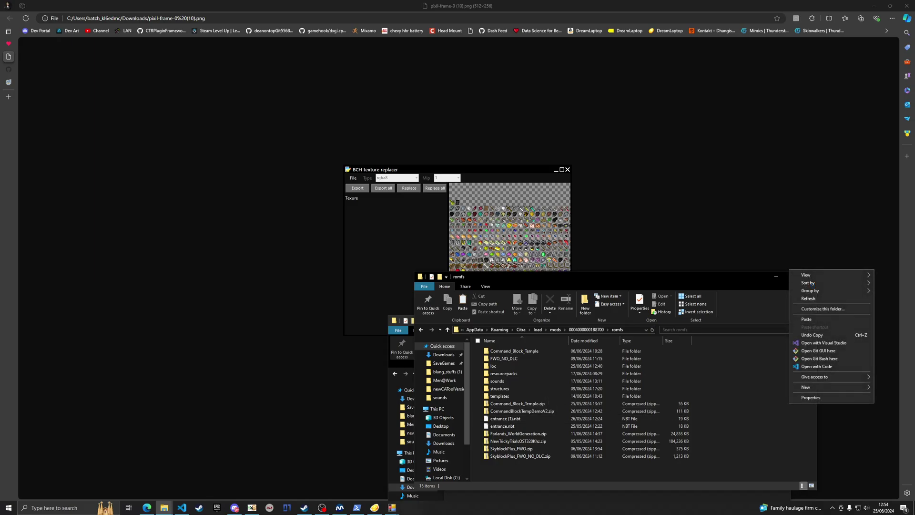
mouse_move(809, 387)
click(714, 387)
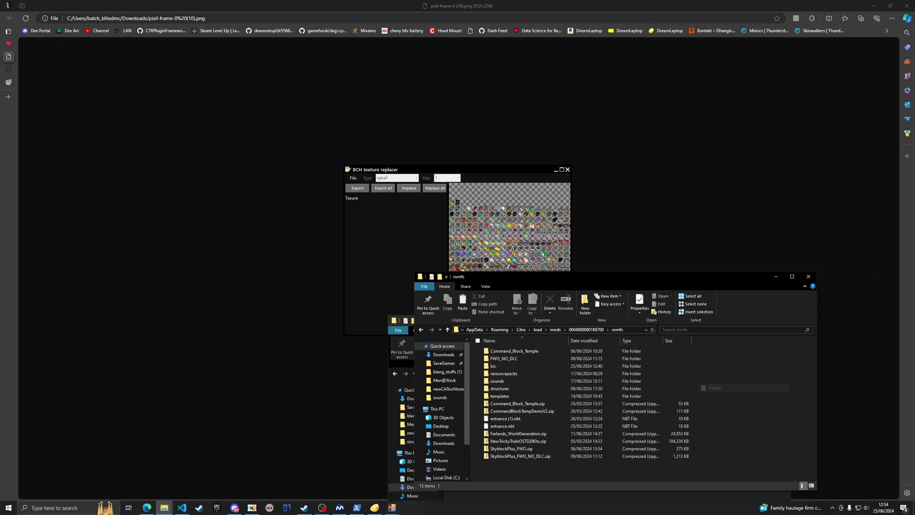
text(at)
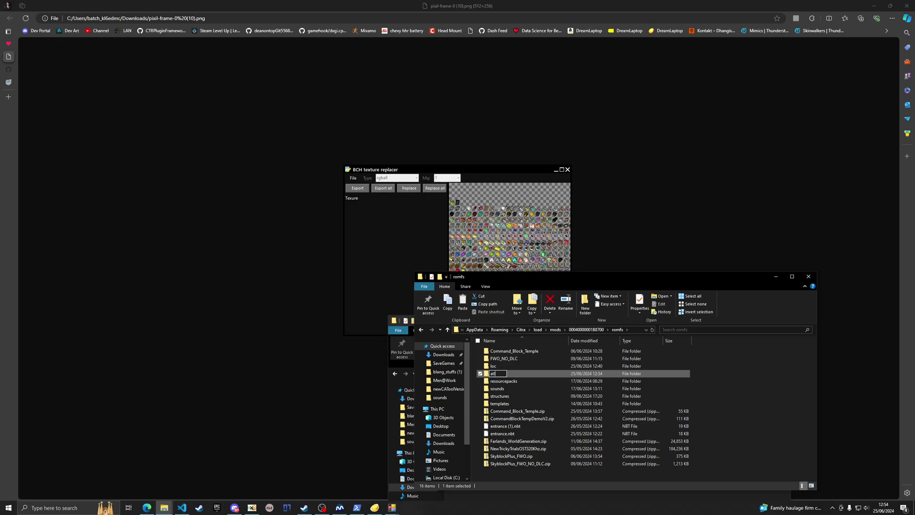
text(las)
key(Return)
key(Return)
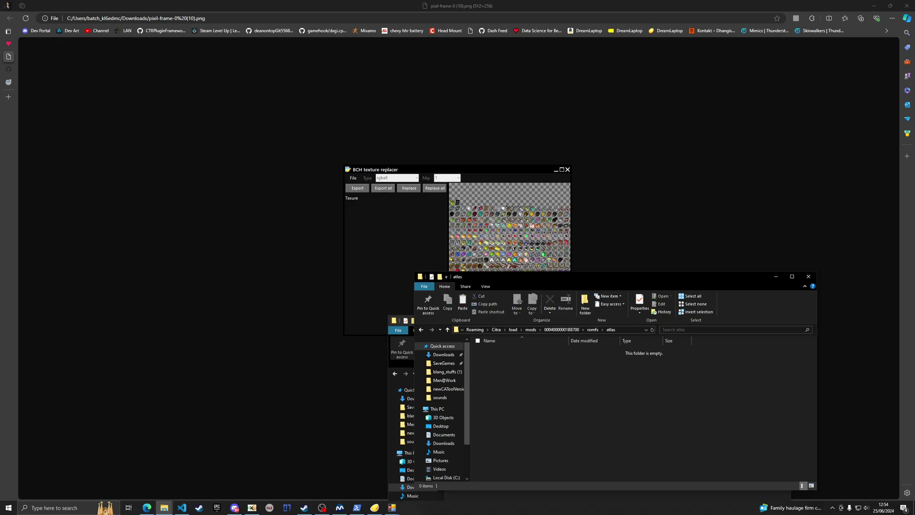
key(ctrl+v)
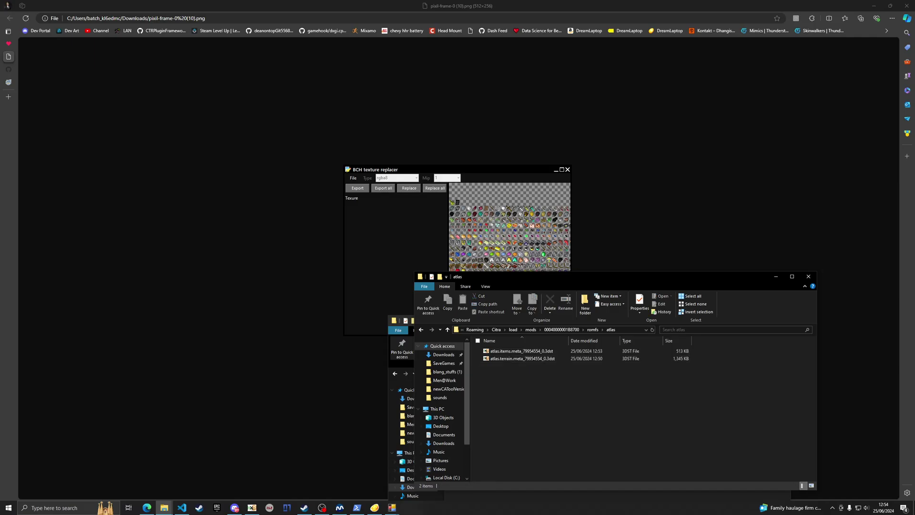
Step: Switch to Citra and restart the Minecraft emulation
click(374, 507)
click(24, 12)
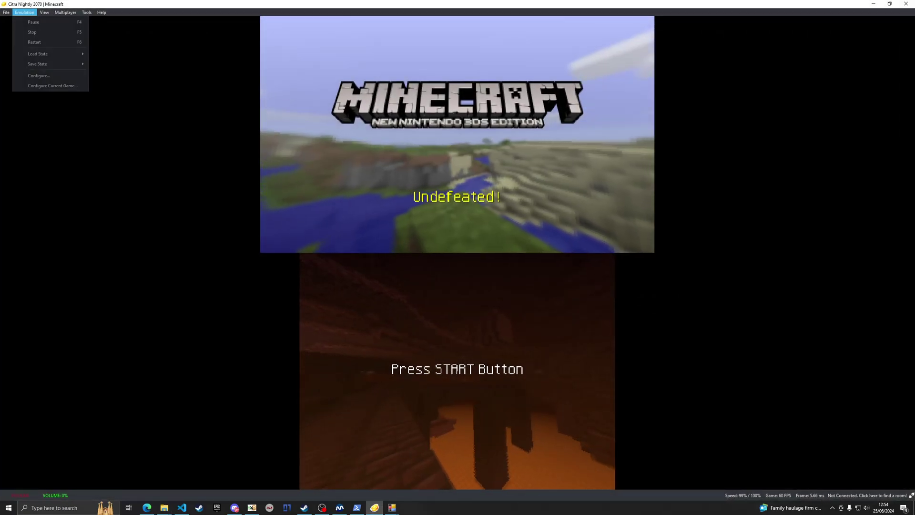
key(Down)
key(Down)
key(Return)
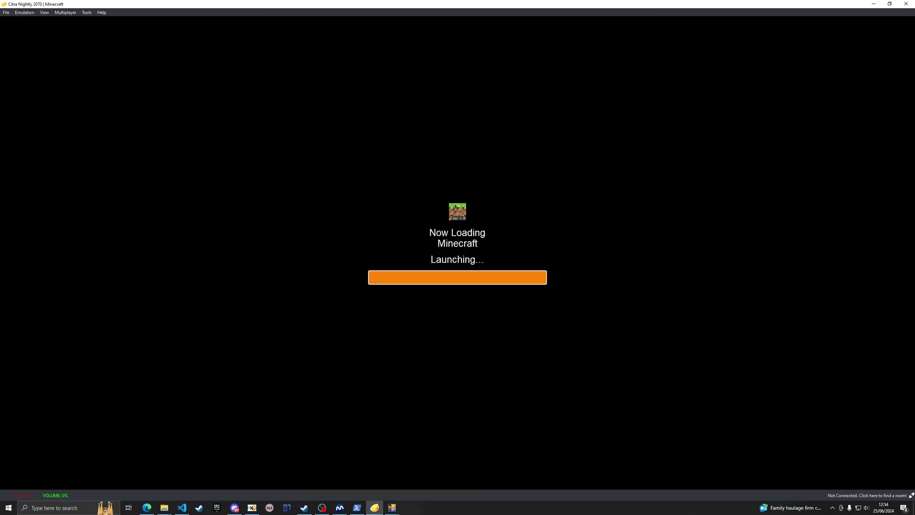
Step: Open the emulator configuration and set the emulation speed to unthrottled
key(alt+e)
key(Down)
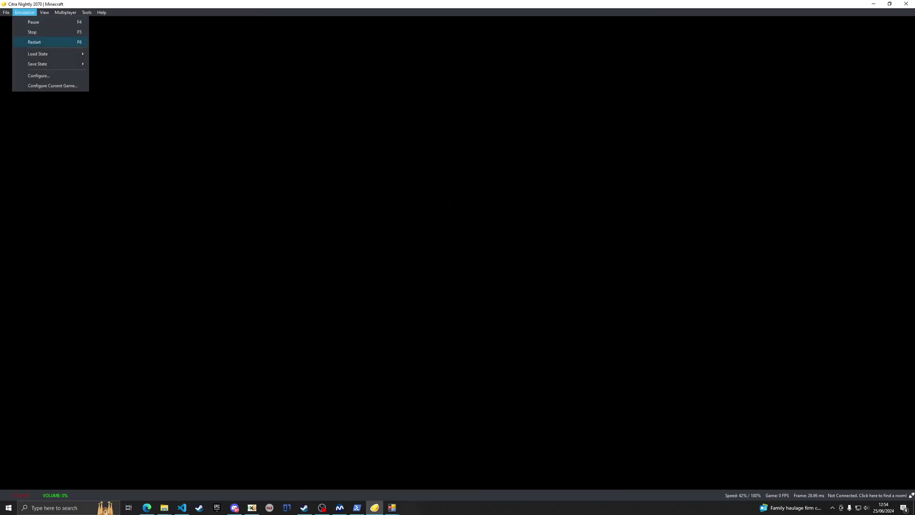
key(Return)
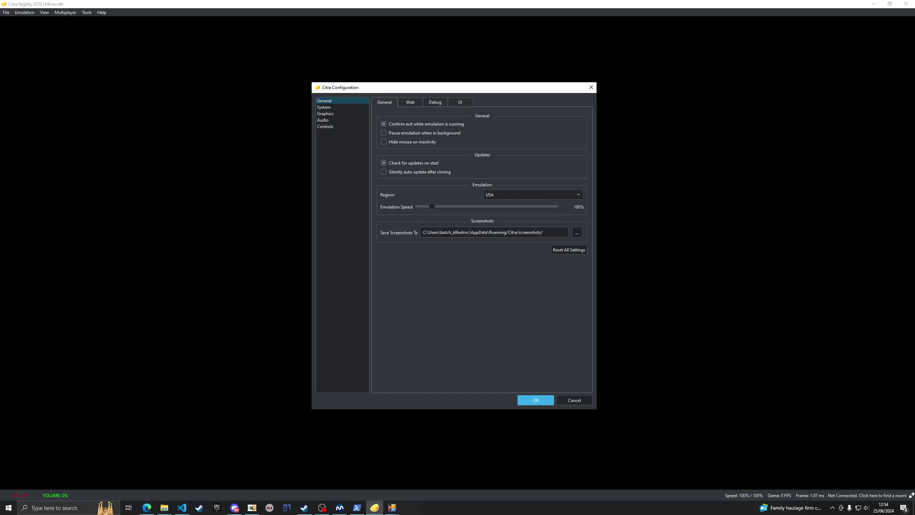
key(Return)
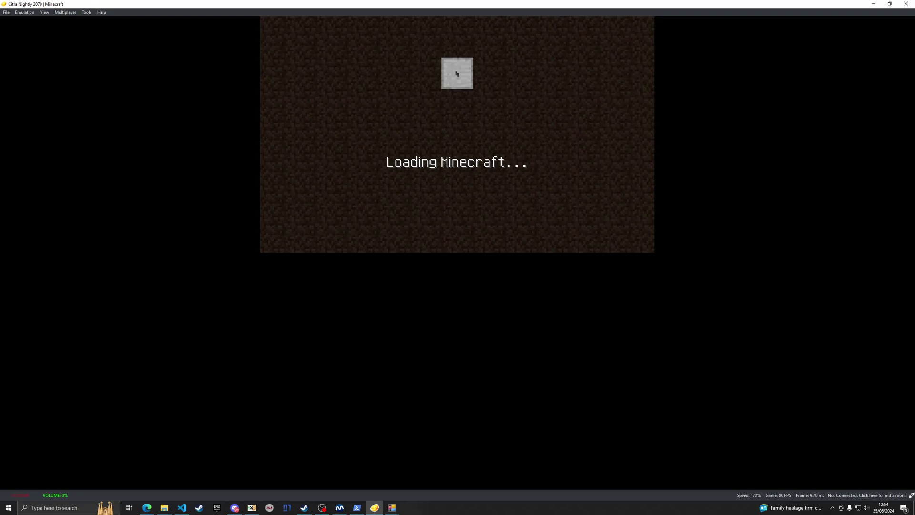
Step: Set the emulation speed back to 100% in the general configuration and accept the settings
click(24, 12)
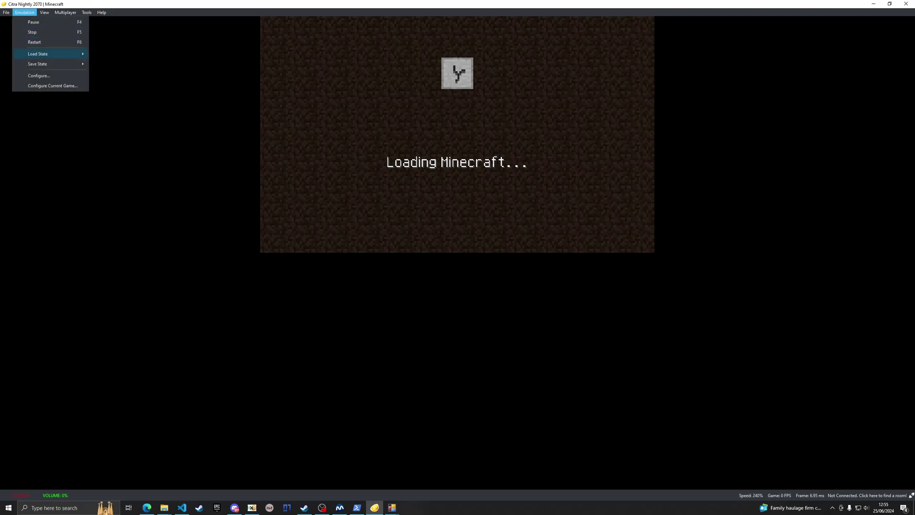
click(42, 76)
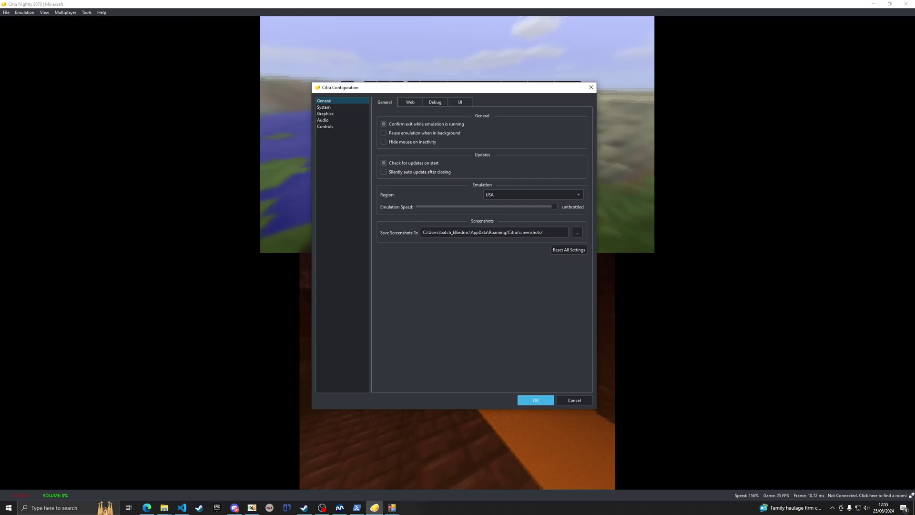
drag(555, 206, 431, 207)
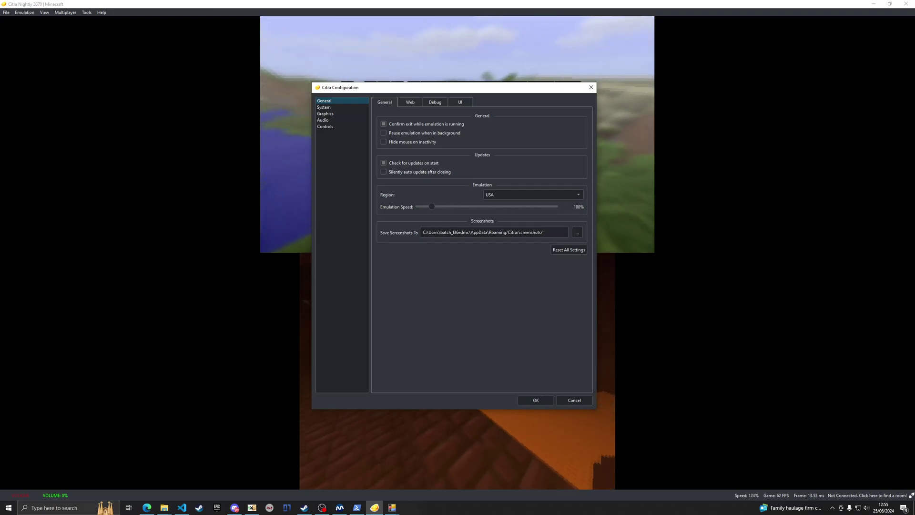
click(535, 401)
key(Return)
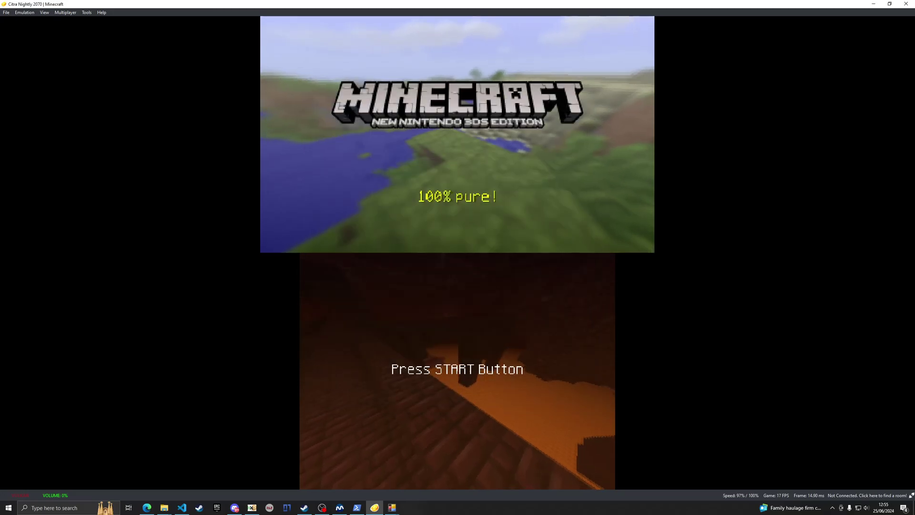
Step: Start the game from the title screen and load the saved world through Play and Load Existing World
key(m)
key(Down)
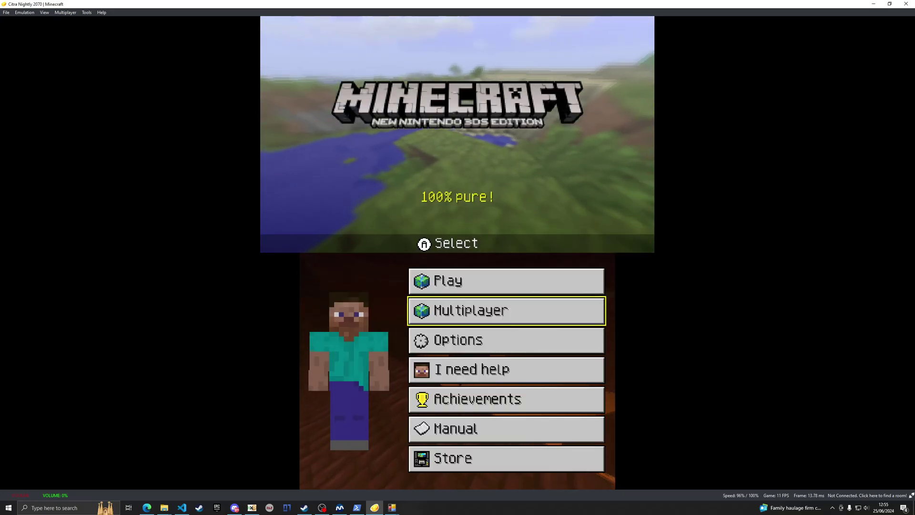
key(Up)
key(a)
key(Down)
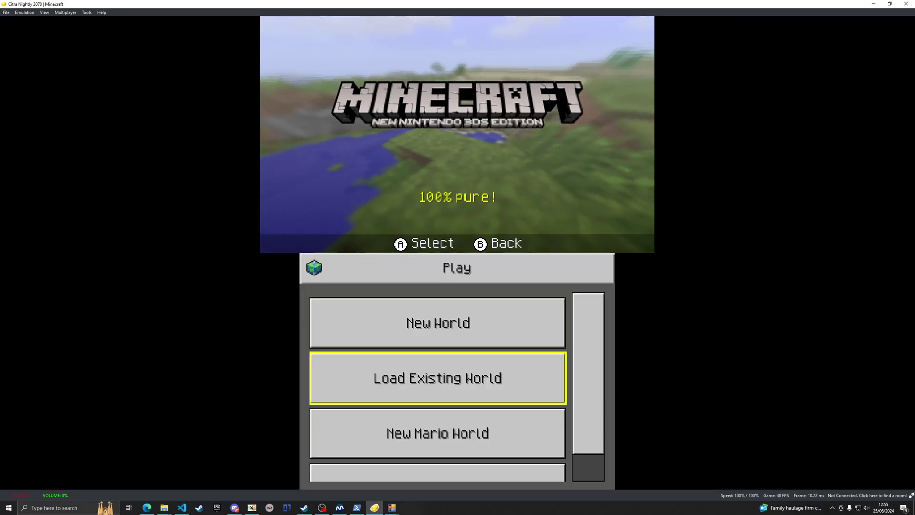
key(Up)
key(Down)
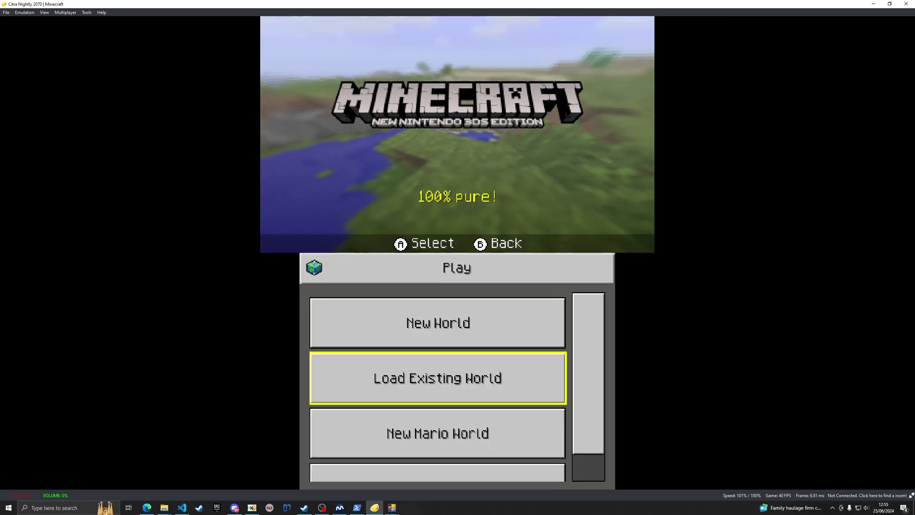
key(a)
key(a)
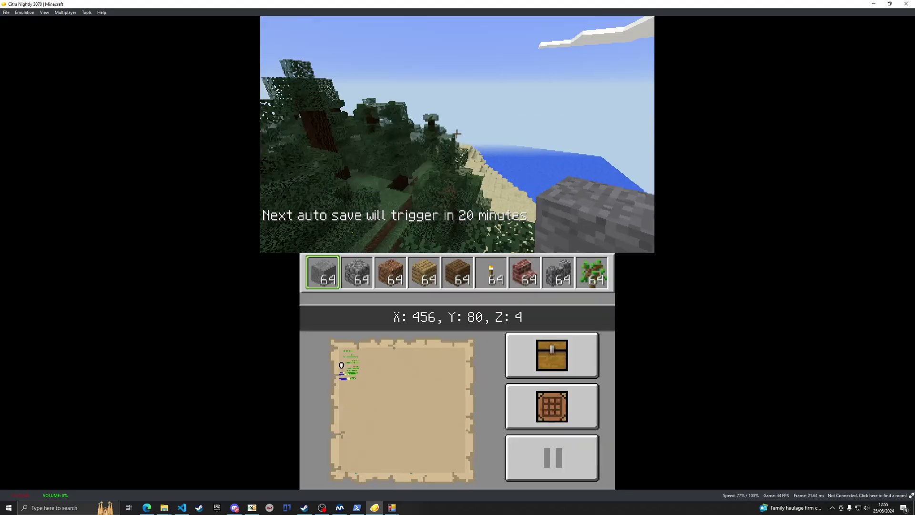
Step: Open the creative item selection and browse through its item groups for the door
key(z)
key(2)
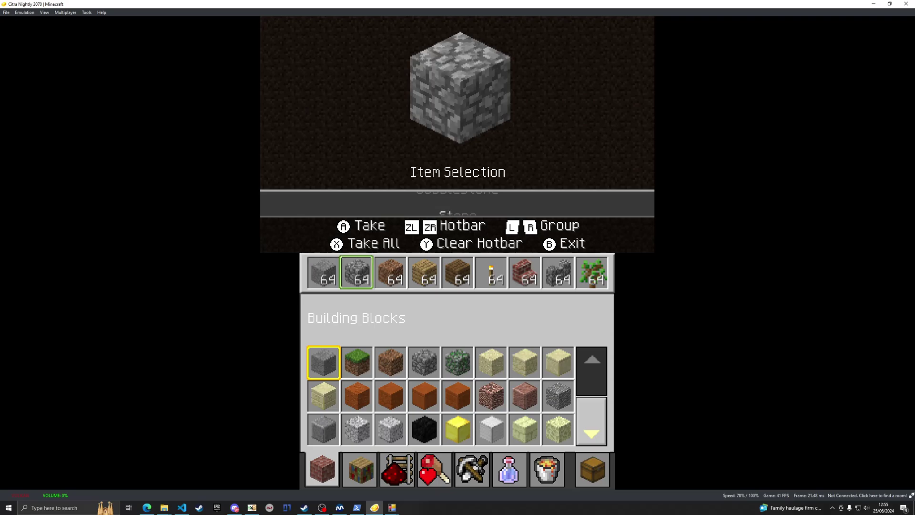
key(w)
key(w)
key(q)
key(w)
key(w)
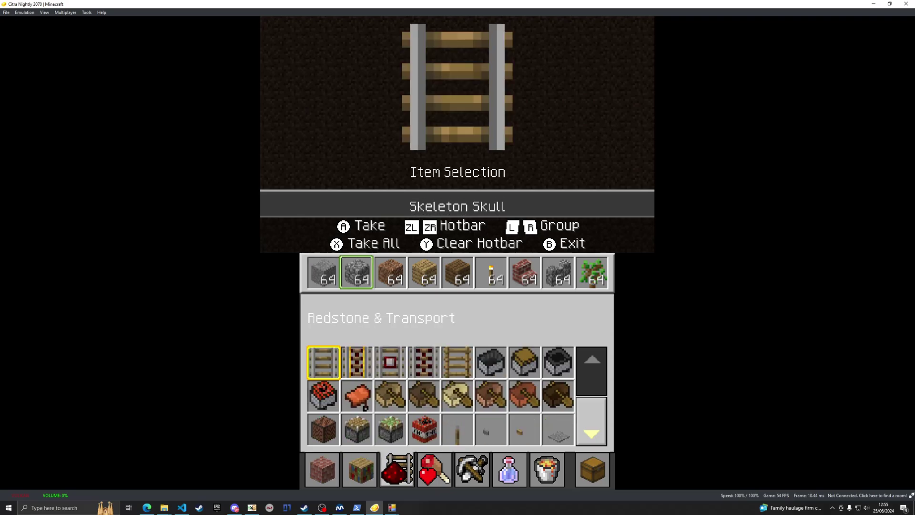
key(q)
key(Down)
key(Down)
key(w)
key(w)
key(w)
key(w)
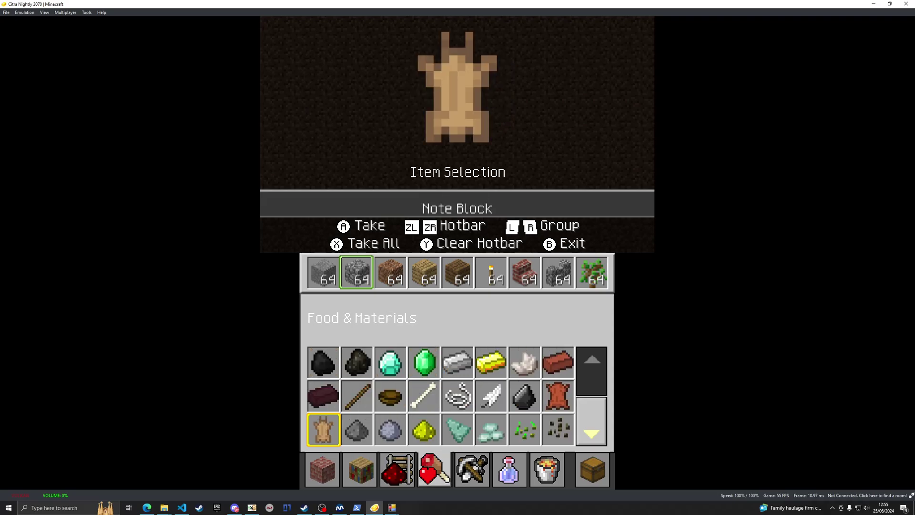
key(w)
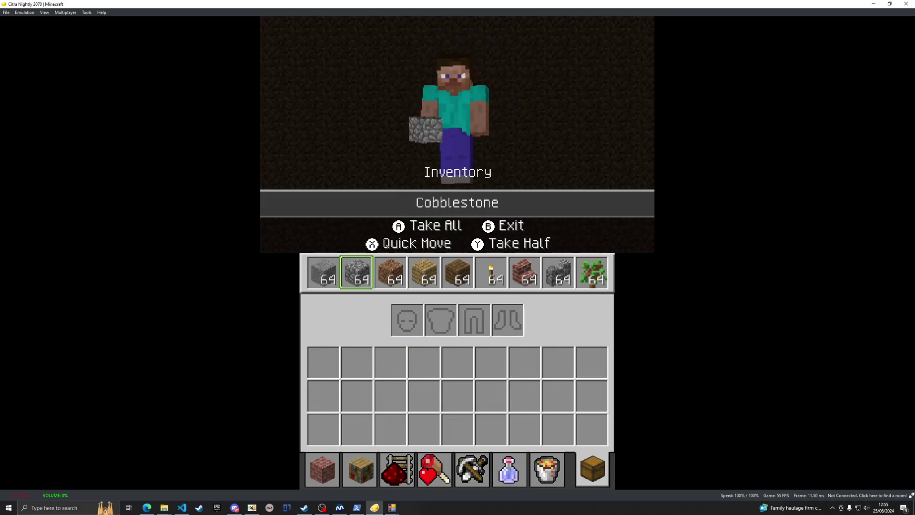
Step: Search the Decorations and Redstone & Transport groups for the oak door
key(w)
key(Down)
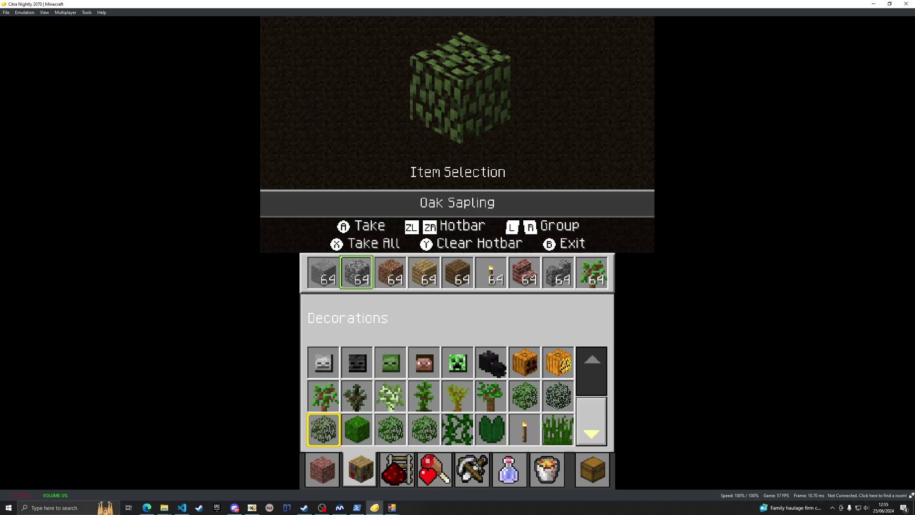
key(Down)
key(Down)
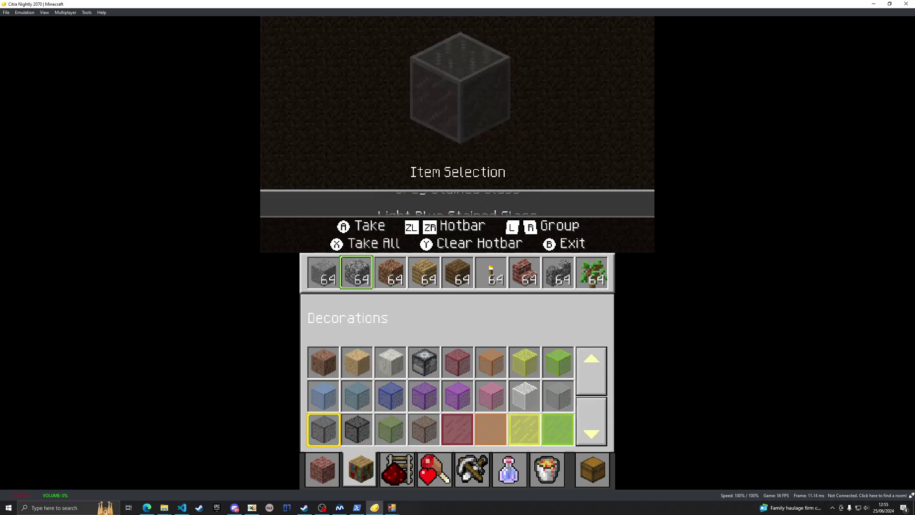
key(Down)
key(Down)
key(w)
key(Down)
key(Down)
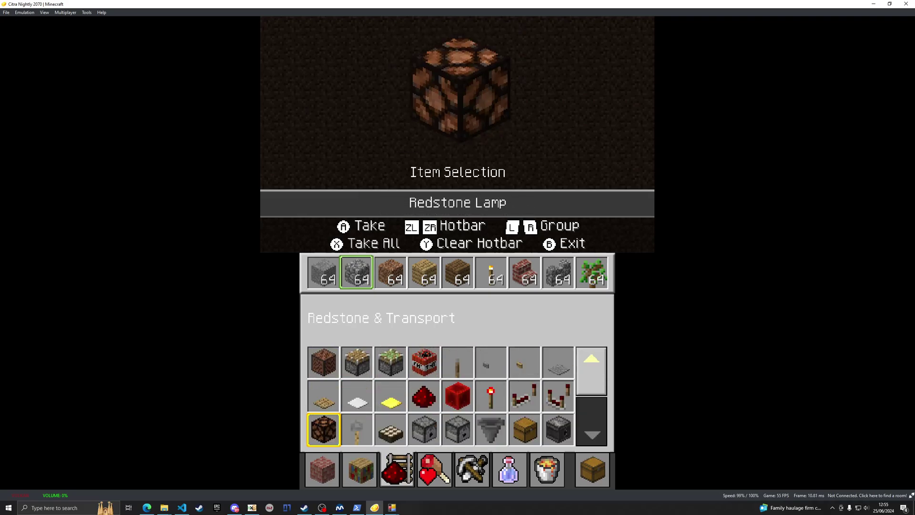
key(Up)
key(Up)
key(Up)
Step: Search the Decorations group again, from the skulls down to the glazed terracotta blocks, for the oak door
key(q)
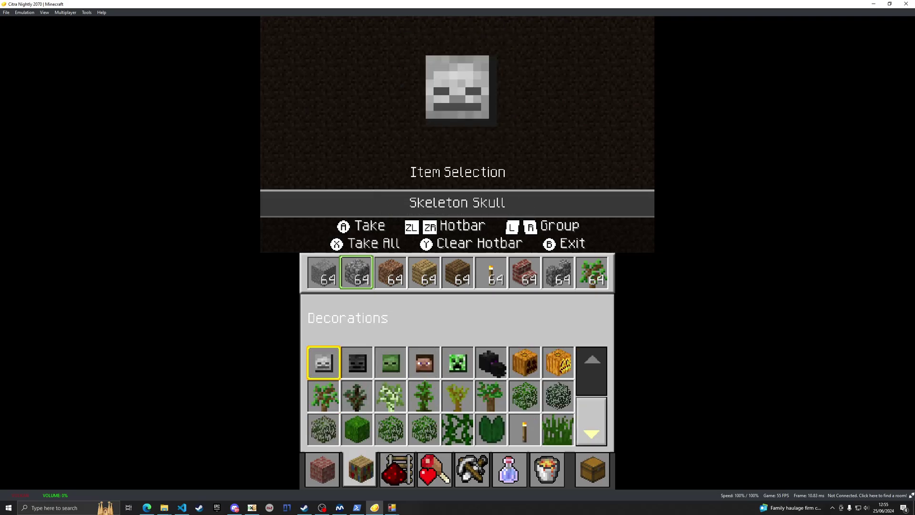
key(Down)
key(Down)
key(Down)
key(Down)
key(Down)
key(Down)
key(Down)
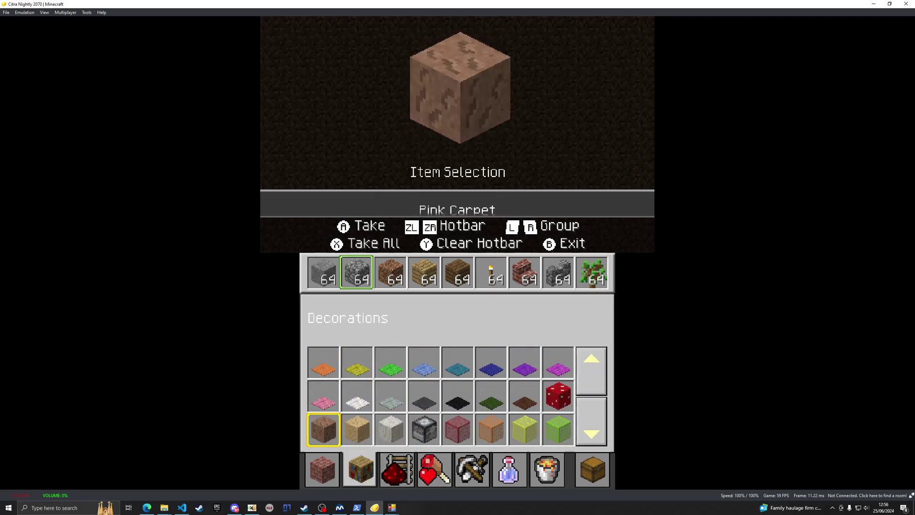
key(Down)
key(Down)
key(Down)
key(Down)
key(Down)
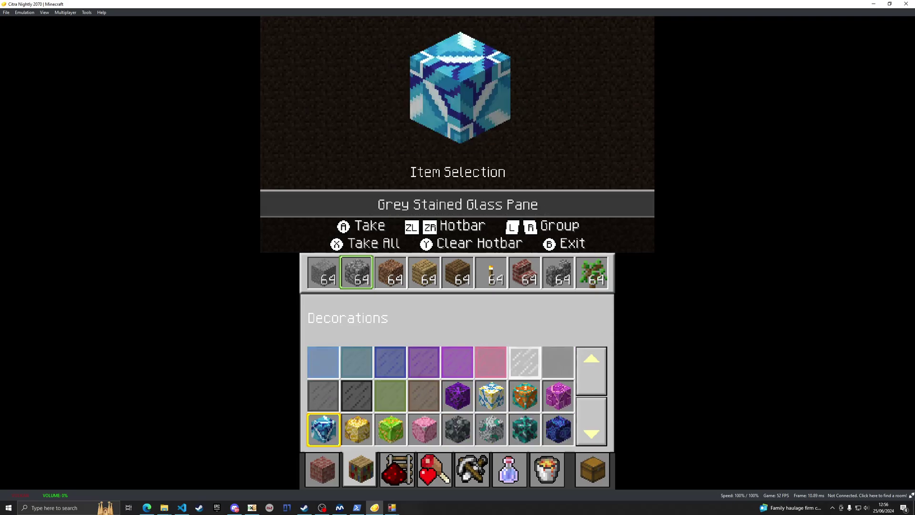
Step: Find the Oak Door in the Building Blocks group, take it into the second hotbar slot and exit the item selection
key(q)
key(Down)
key(Down)
key(Down)
key(Down)
key(Down)
key(Down)
key(Down)
key(Down)
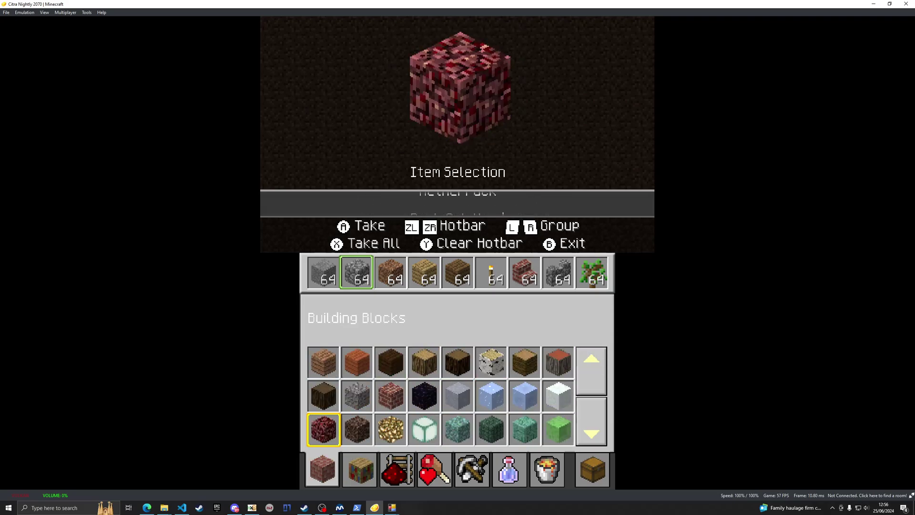
key(Down)
key(Down)
key(Up)
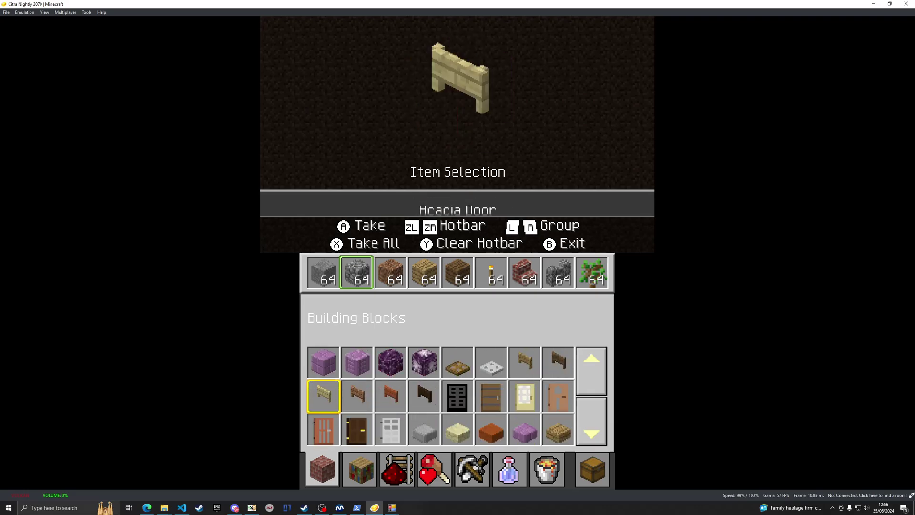
key(Right)
key(Right)
key(Right)
key(Right)
key(a)
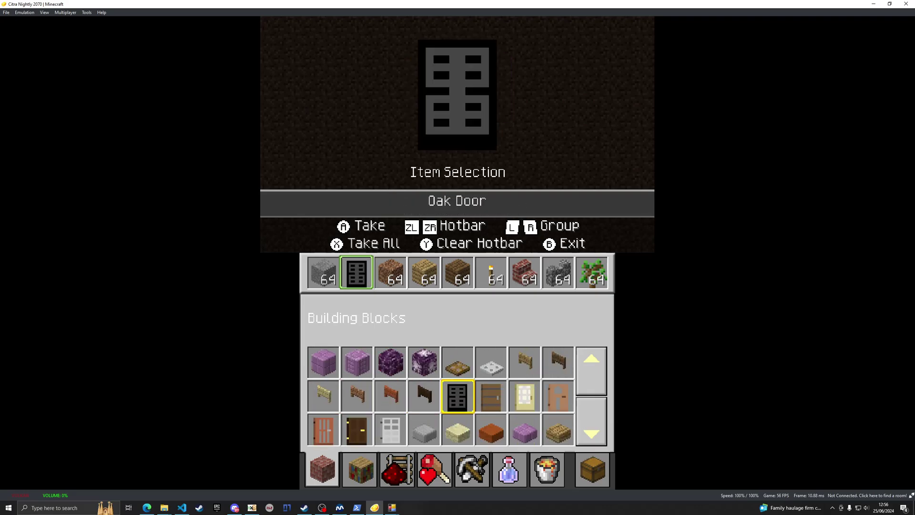
key(s)
Step: Move down from the treetop to the grassy ground and place the oak door on a grass block
key(j)
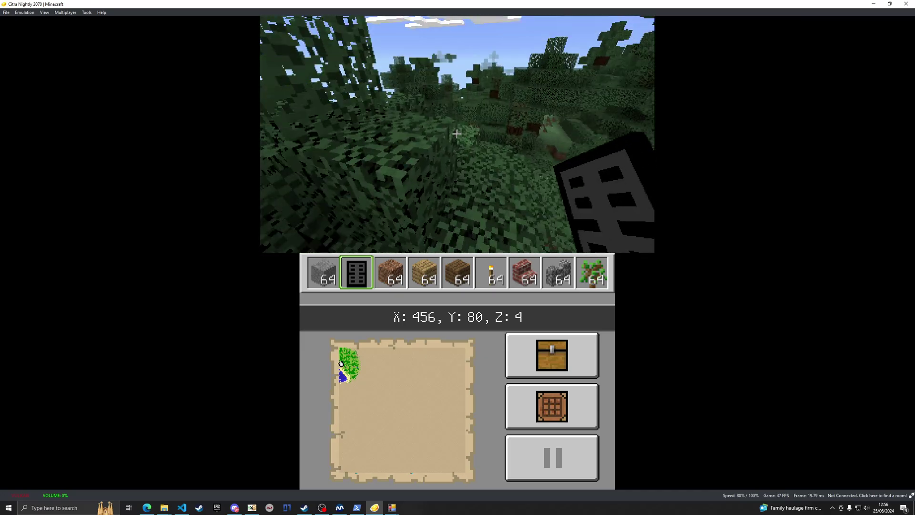
key(Up)
key(i)
key(Down)
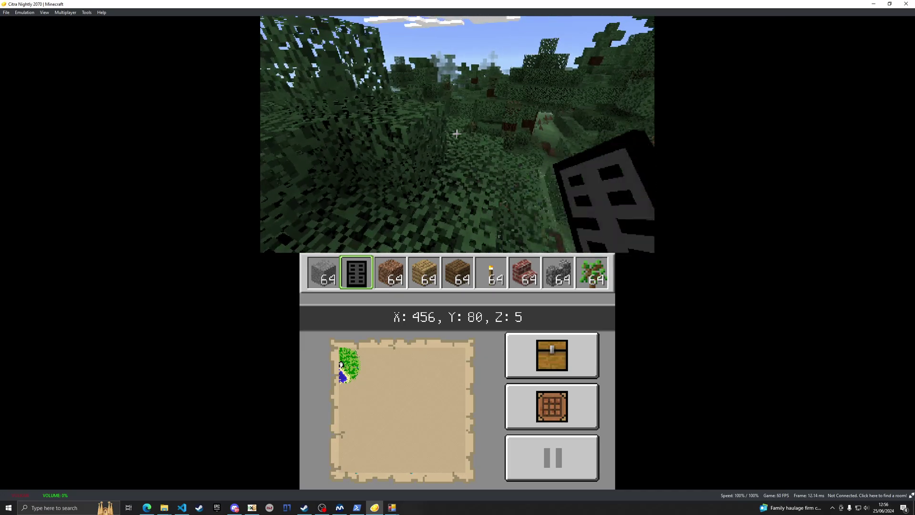
key(Right)
key(k)
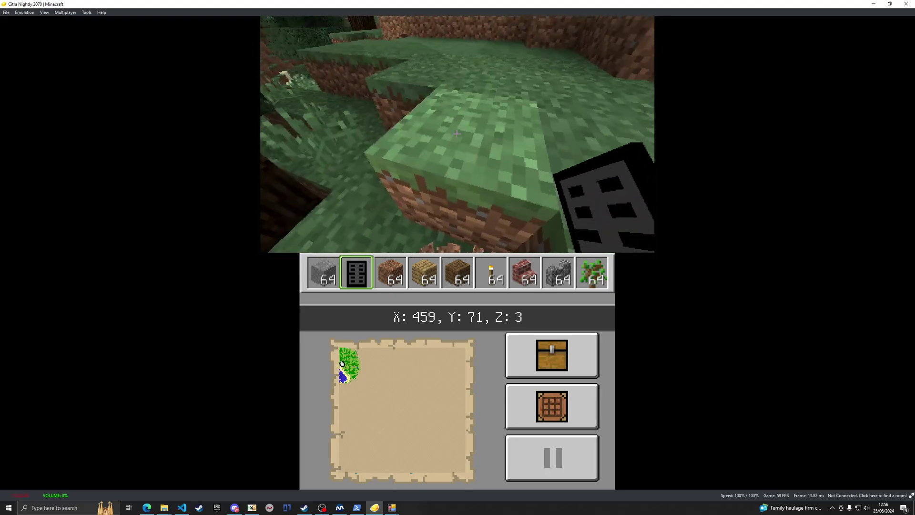
key(q)
Step: Walk around the placed oak door and examine its texture
key(i)
key(Down)
key(Right)
key(j)
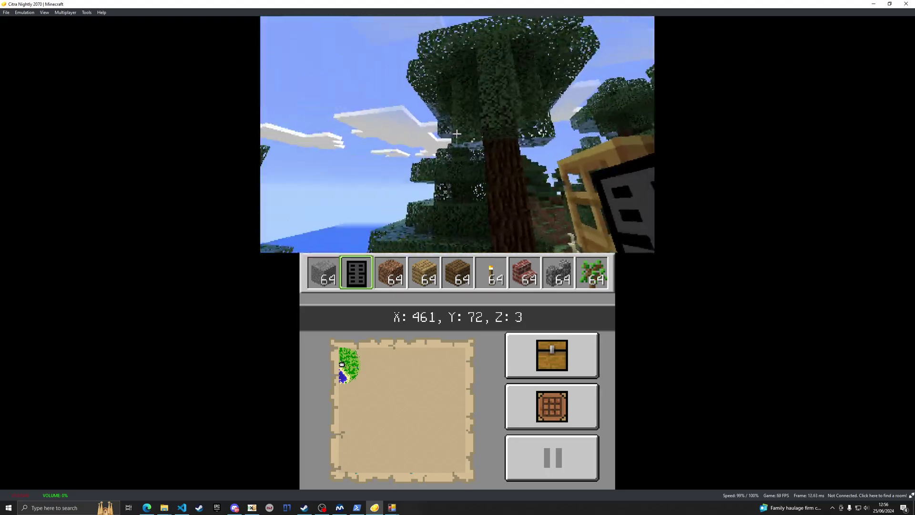
key(k)
key(i)
key(Left)
key(l)
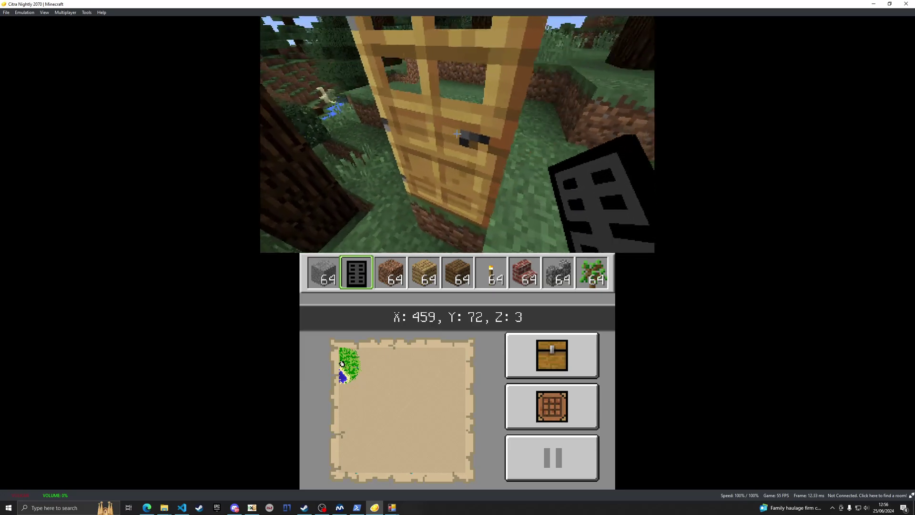
Step: Try opening and closing the placed door while examining its front and side
key(q)
key(Right)
key(j)
key(l)
key(q)
key(q)
key(j)
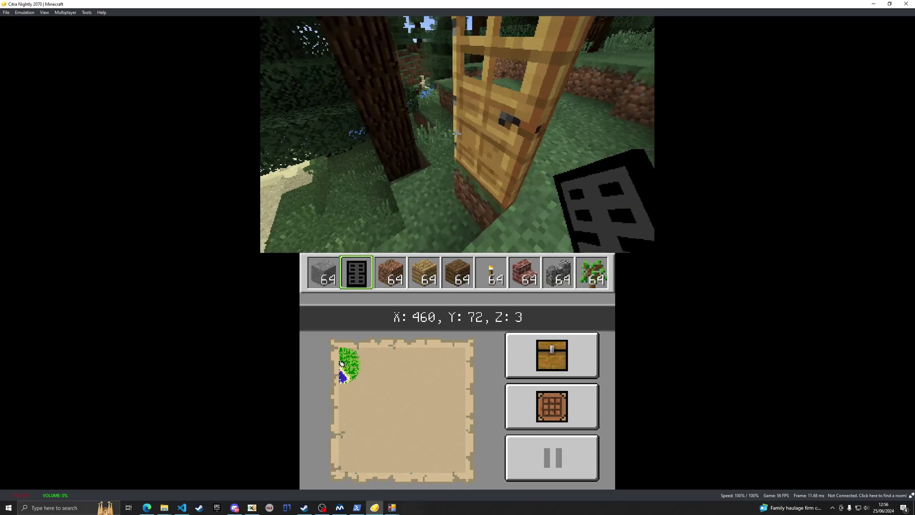
key(Down)
key(l)
key(q)
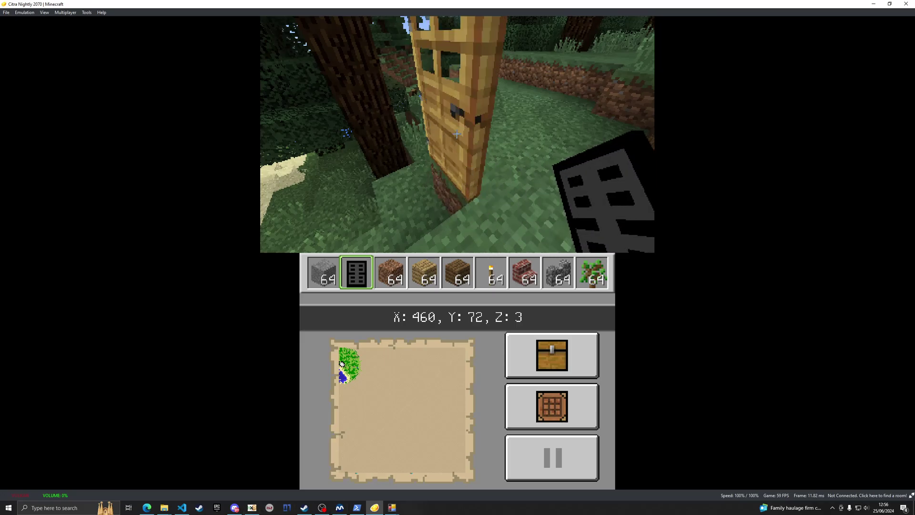
Step: Switch to the File Explorer window showing the atlas folder inside MC3DS
mouse_move(164, 507)
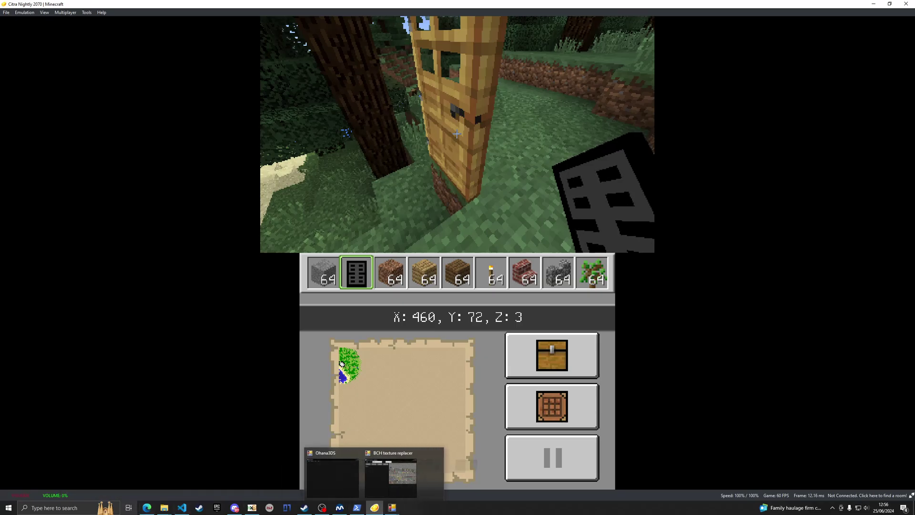
mouse_move(349, 474)
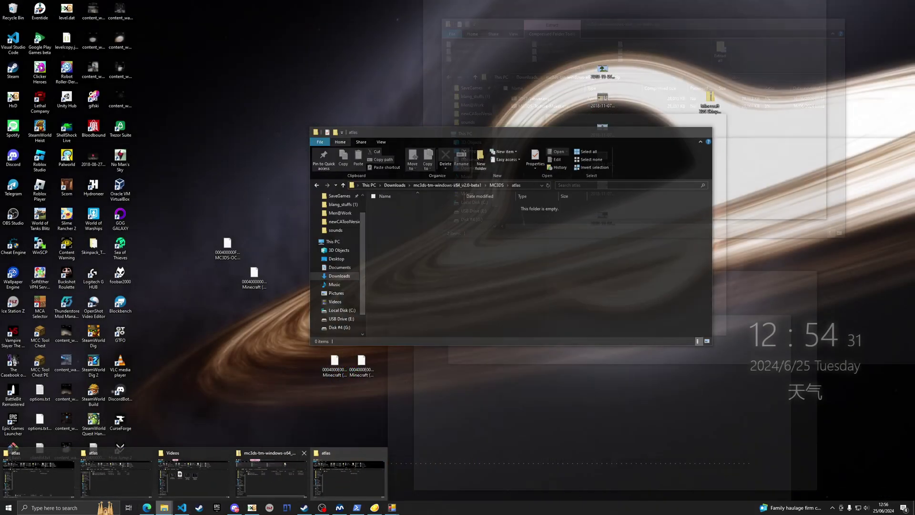
mouse_move(114, 474)
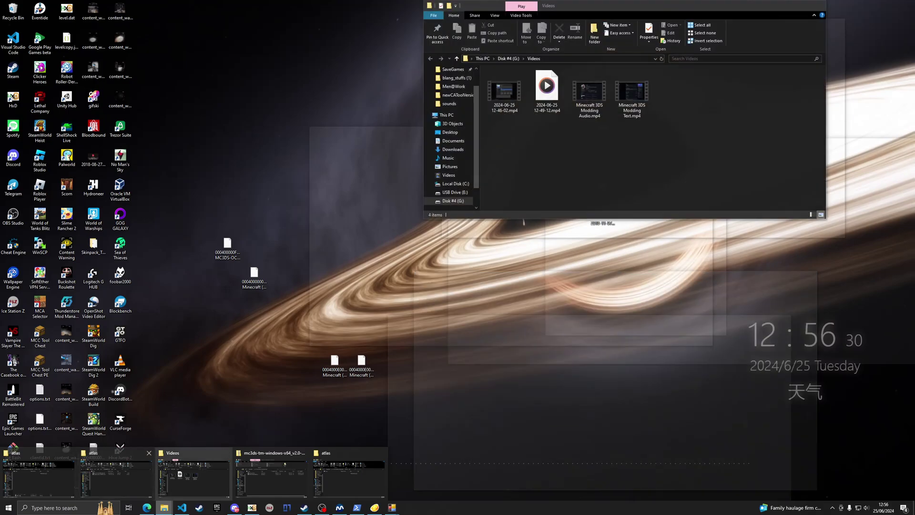
click(348, 474)
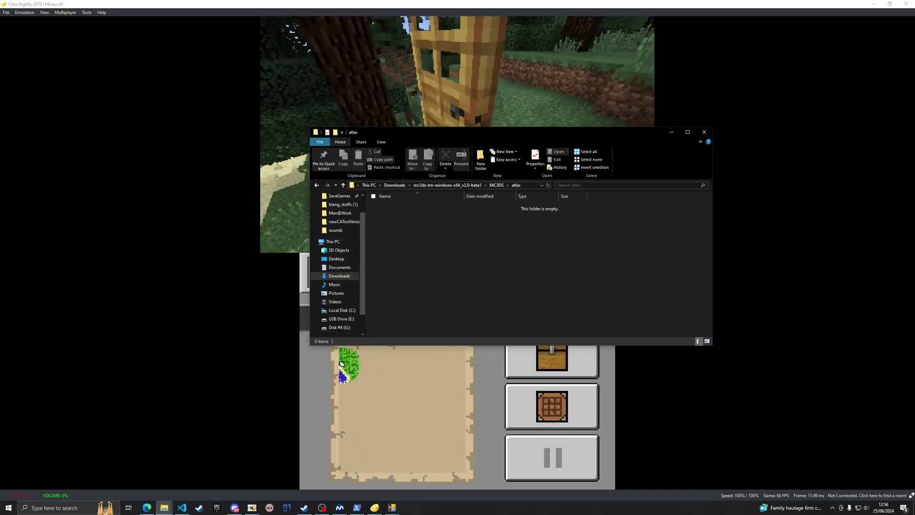
Step: Launch MC3DS-Texture-Maker.exe from the mc3ds-tm-windows-x64_v2.0-beta1 folder and place its window over the folder window
click(460, 185)
double_click(411, 222)
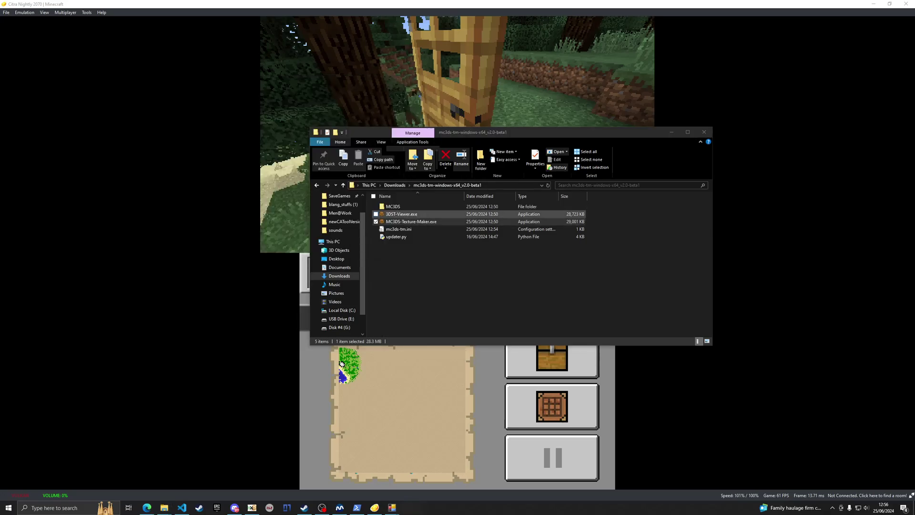
drag(215, 97, 558, 142)
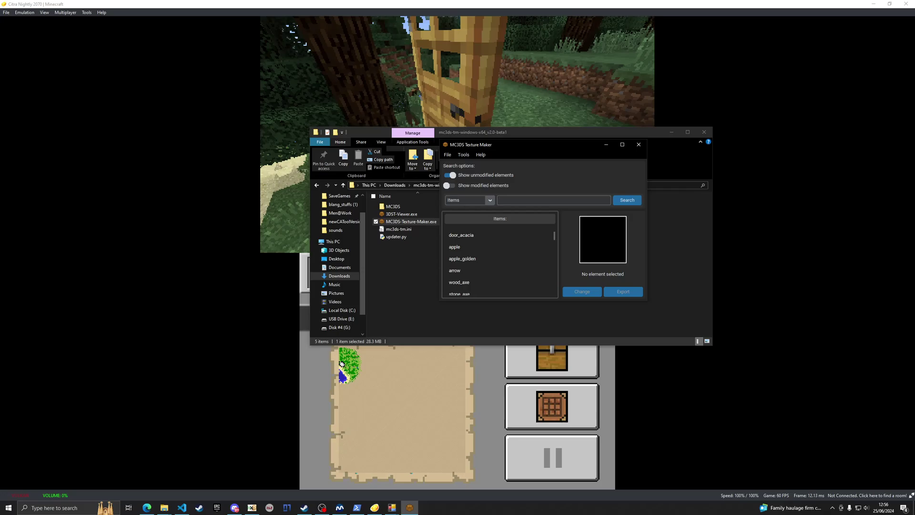
Step: Set the element category to Blocks and search for "door"
click(489, 200)
click(461, 220)
key(Tab)
key(Return)
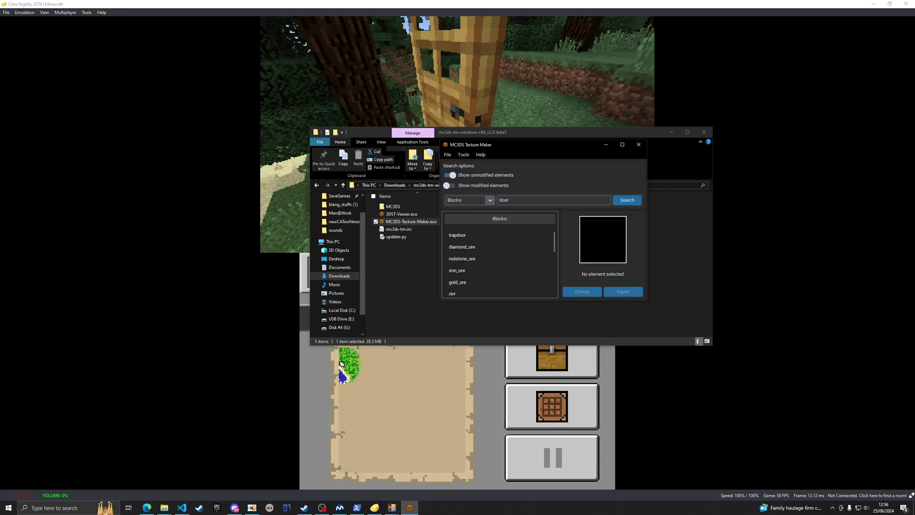
Step: Preview the upper and lower wood and iron door textures among the block search results
scroll(472, 270, down, 7)
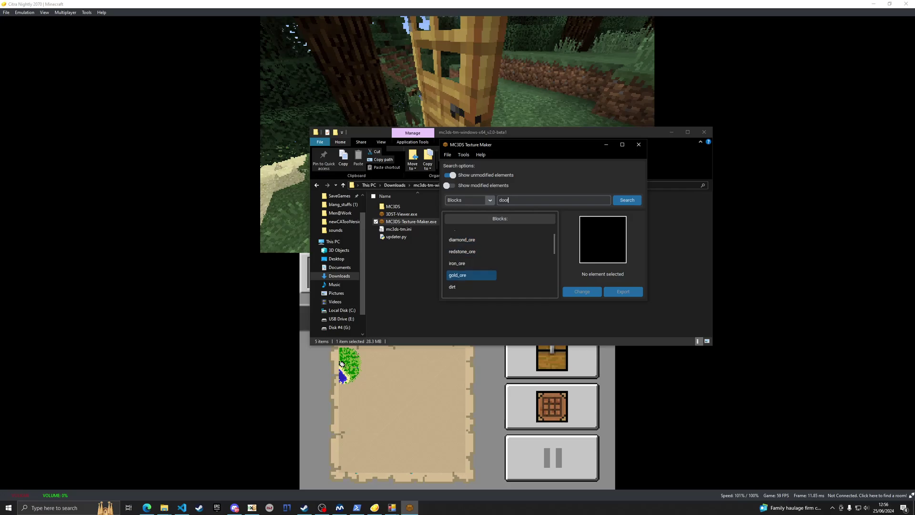
scroll(471, 269, down, 4)
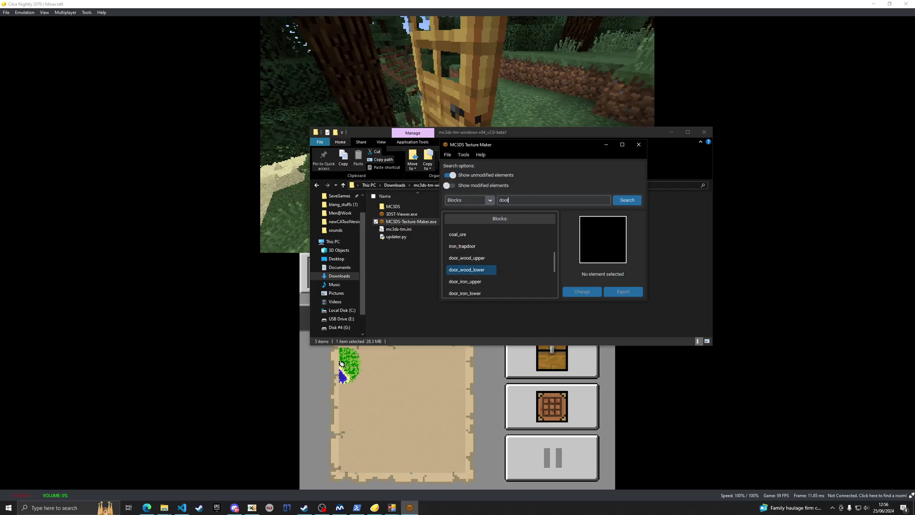
click(471, 251)
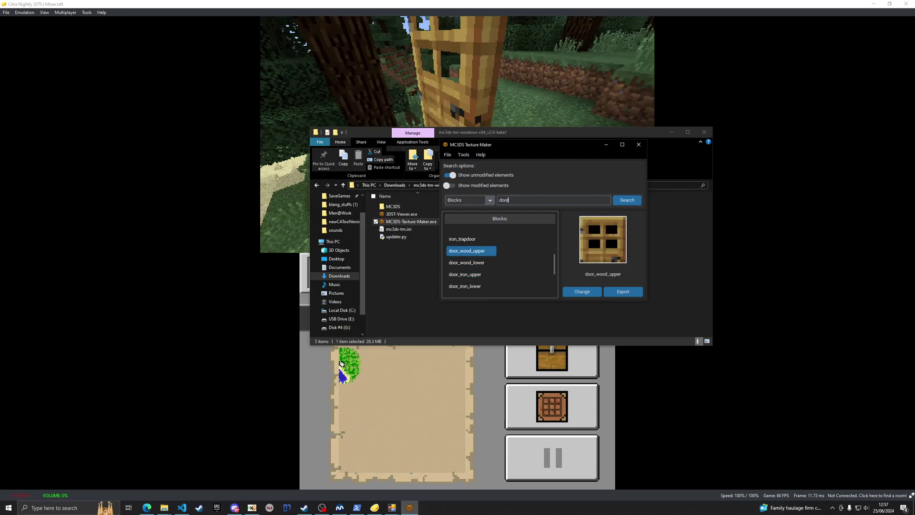
click(471, 262)
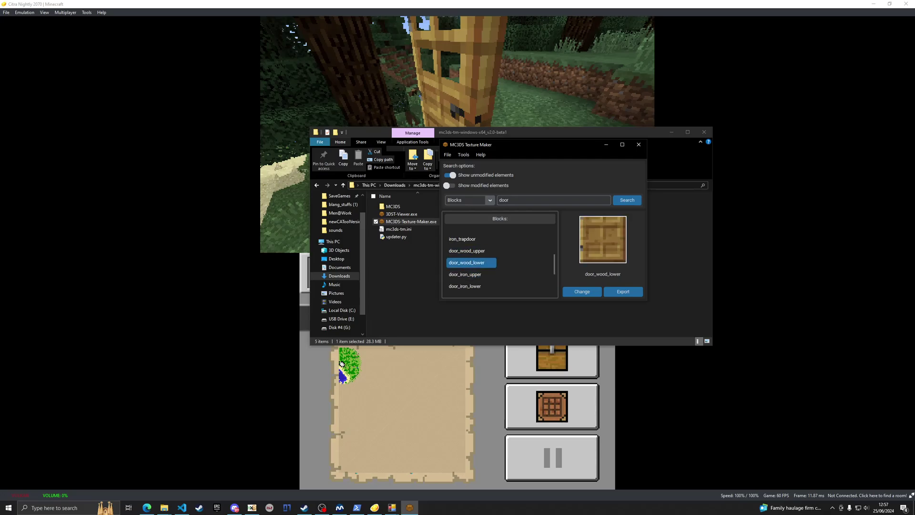
click(471, 274)
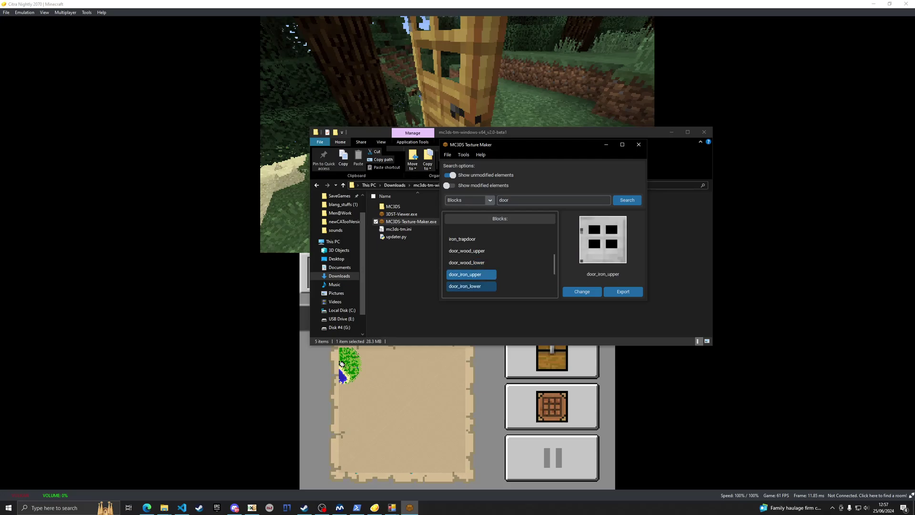
click(471, 286)
click(471, 262)
Step: Preview the remaining block results from sandstone_normal on, including the upper and lower birch door textures
scroll(470, 262, down, 1)
scroll(470, 260, down, 1)
click(470, 262)
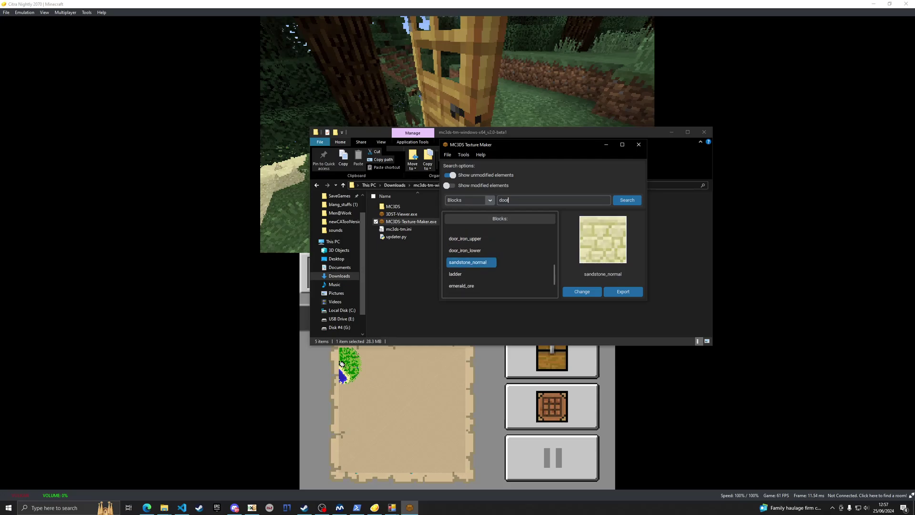
click(471, 274)
click(471, 286)
scroll(471, 286, down, 3)
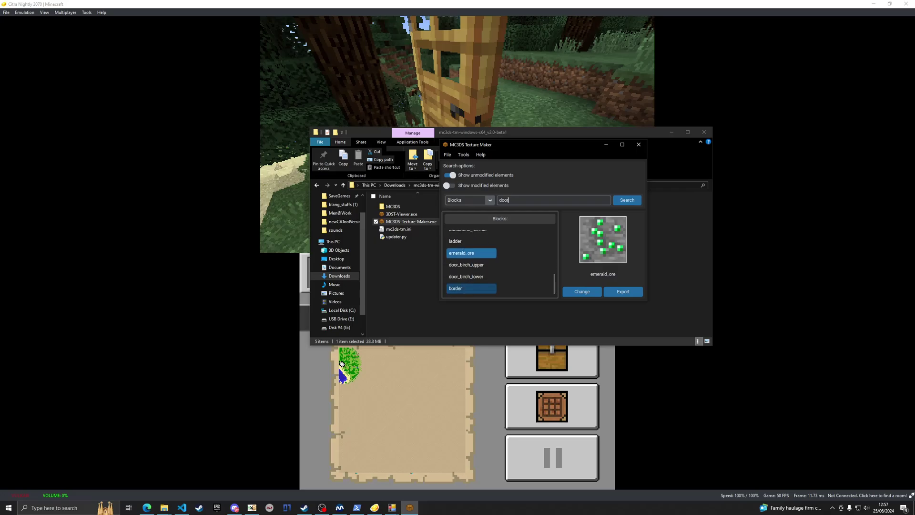
click(471, 265)
click(471, 277)
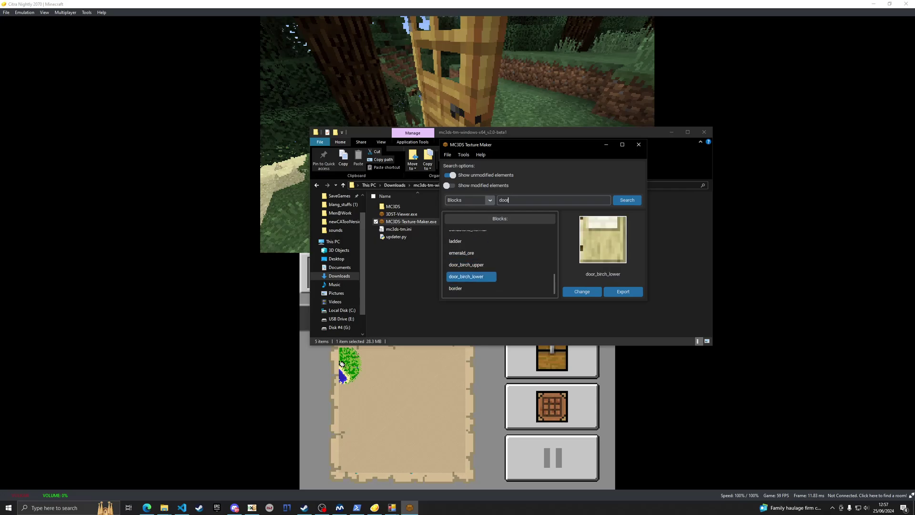
Step: Return to the wooden door entries in the block list and preview door_wood_upper
scroll(500, 260, up, 2)
click(464, 282)
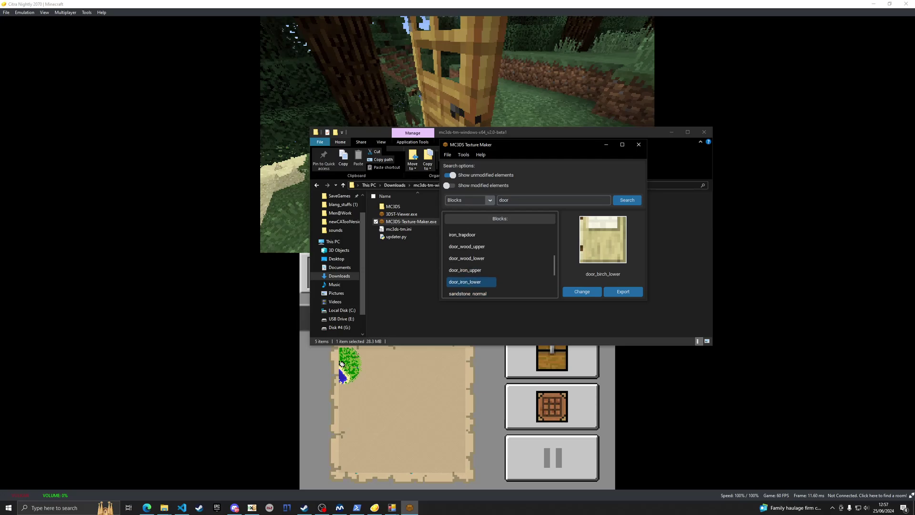
key(Up)
key(Up)
key(Up)
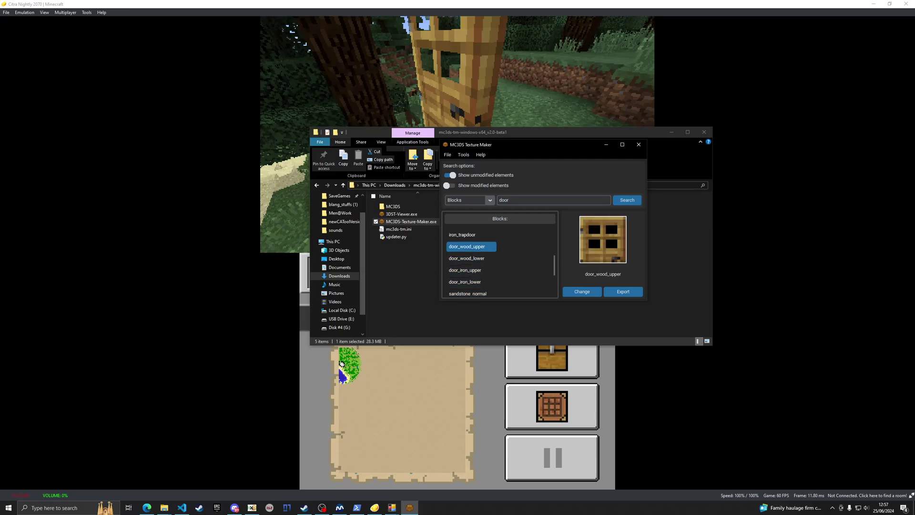
Step: Save the texture project and select atlas.terrain.meta_79954554_0.3dst in the atlas folder inside MC3DS
click(447, 154)
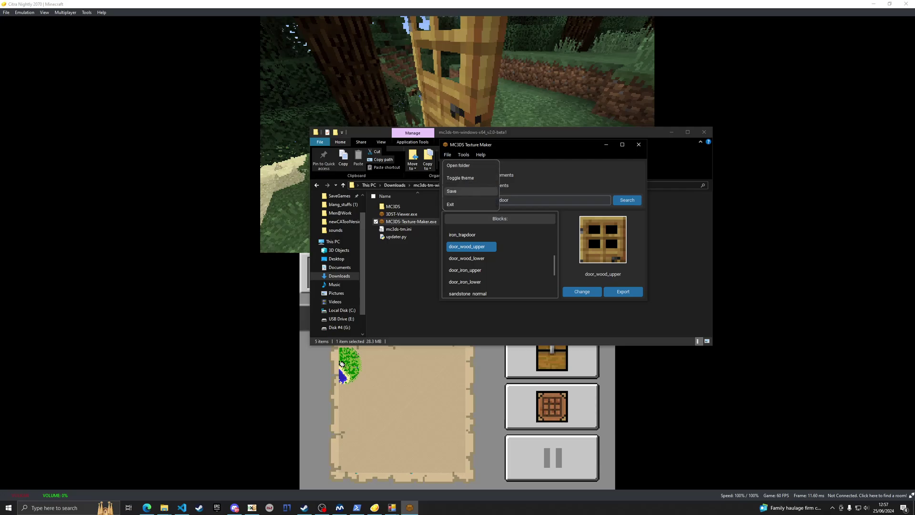
click(452, 191)
double_click(393, 206)
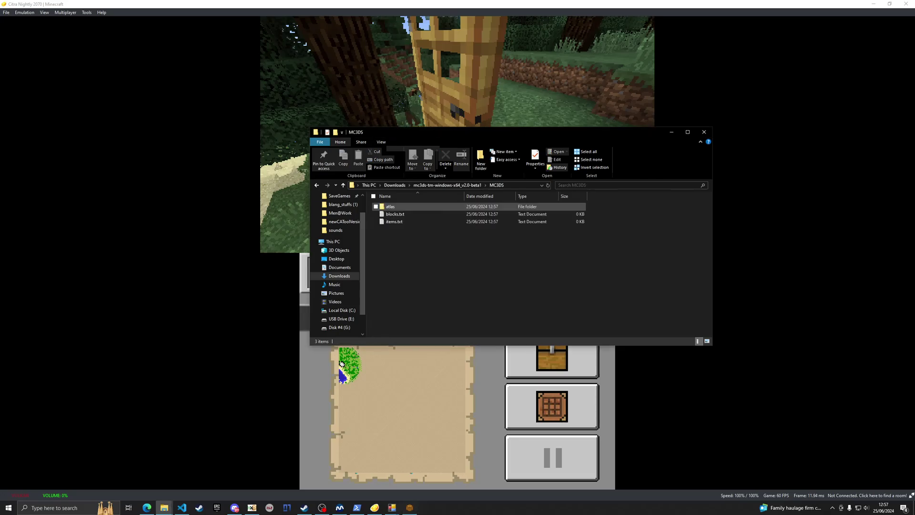
double_click(392, 206)
click(410, 214)
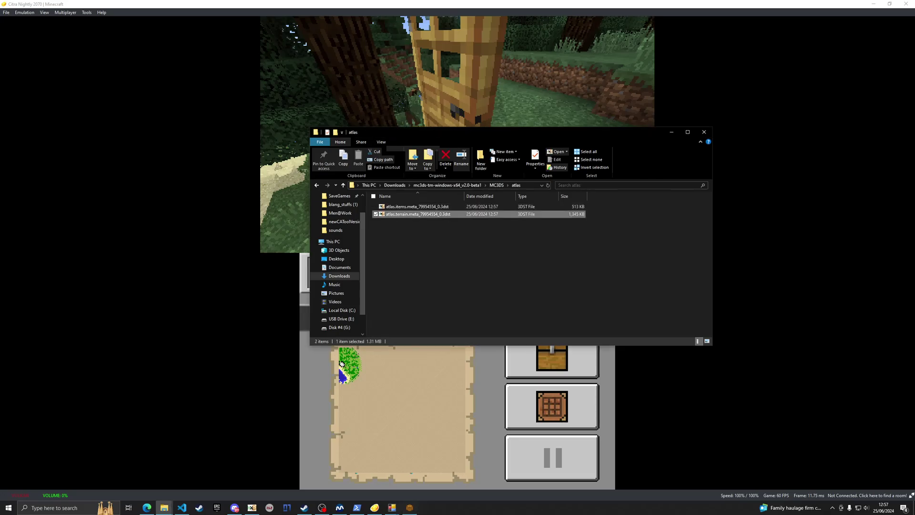
Step: Switch to BCH texture replacer and open atlas.terrain.meta_79954554_0.3dst from the atlas folder inside MC3DS
click(391, 507)
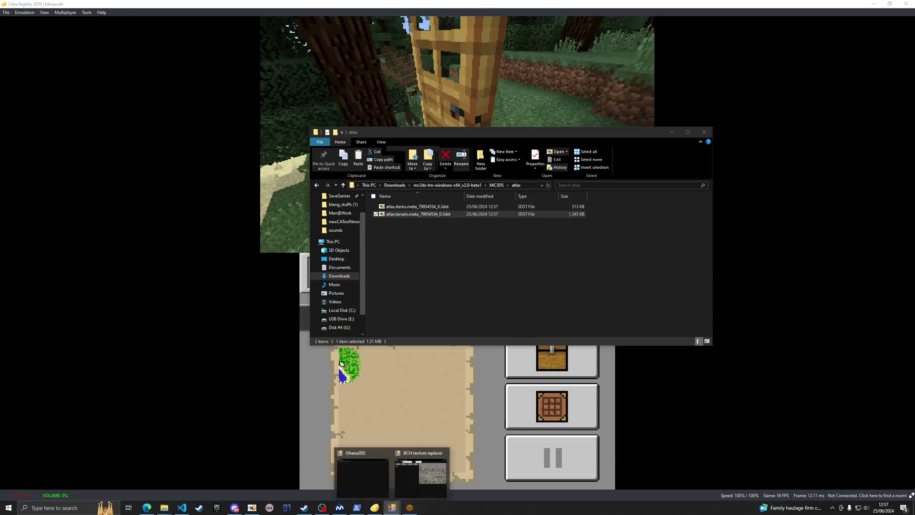
click(420, 472)
click(353, 178)
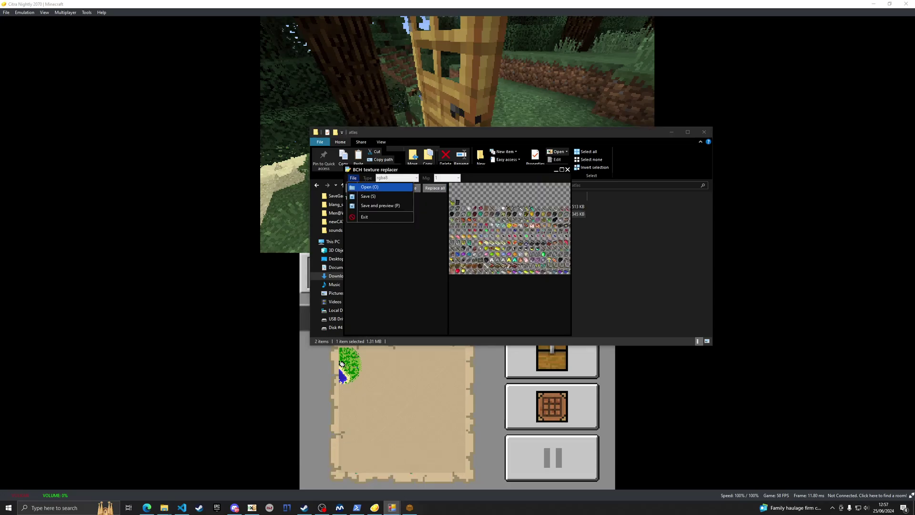
click(369, 186)
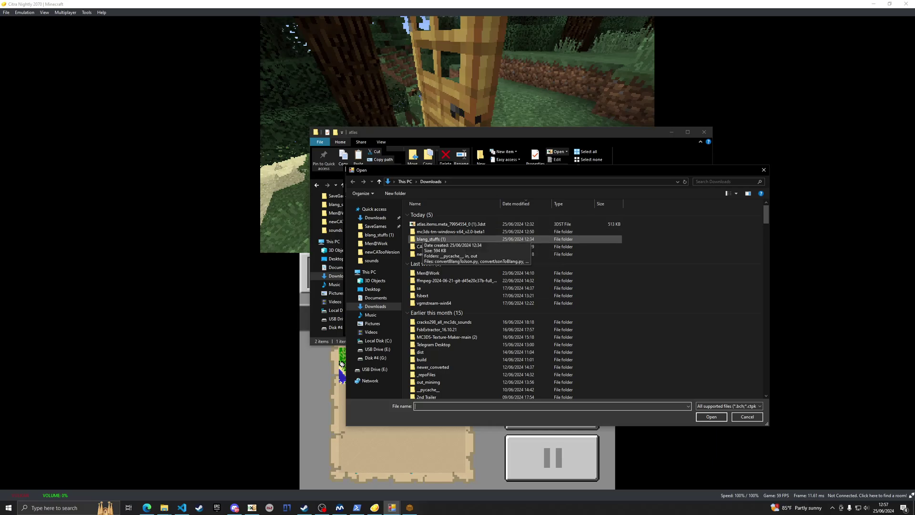
double_click(439, 232)
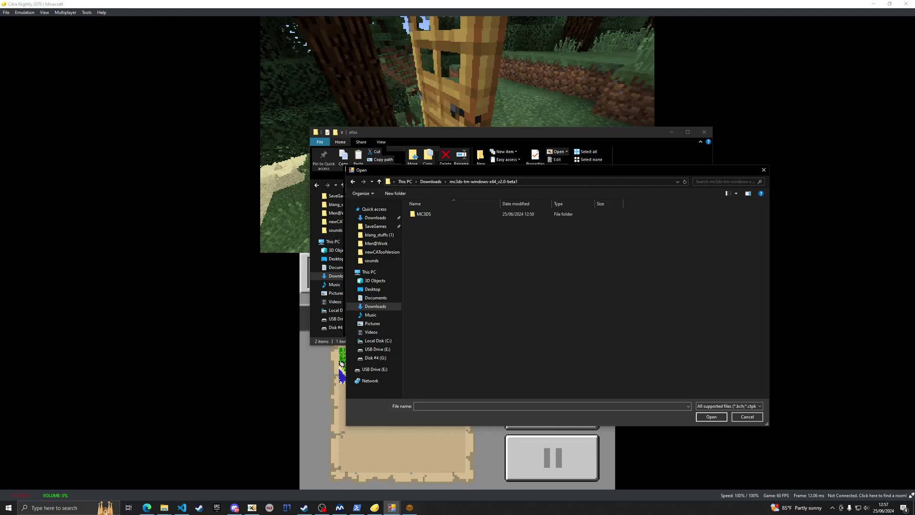
double_click(438, 215)
double_click(438, 215)
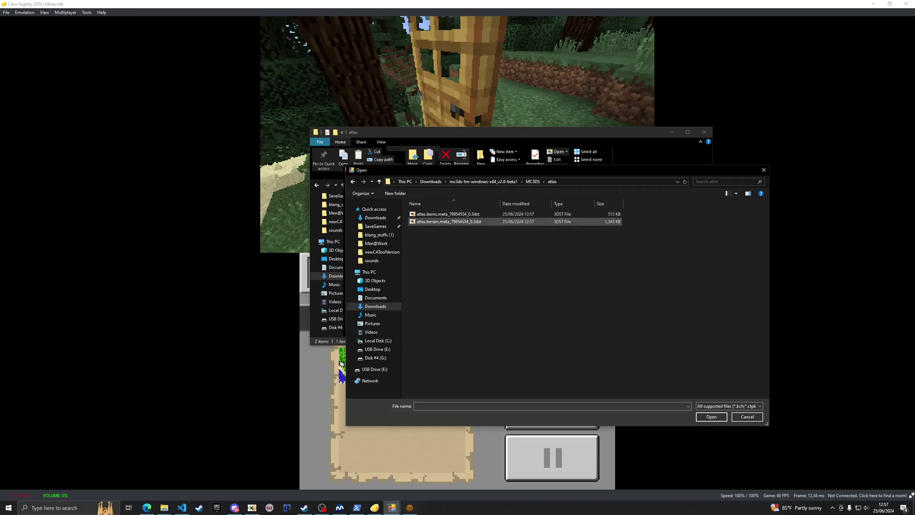
click(444, 222)
double_click(443, 221)
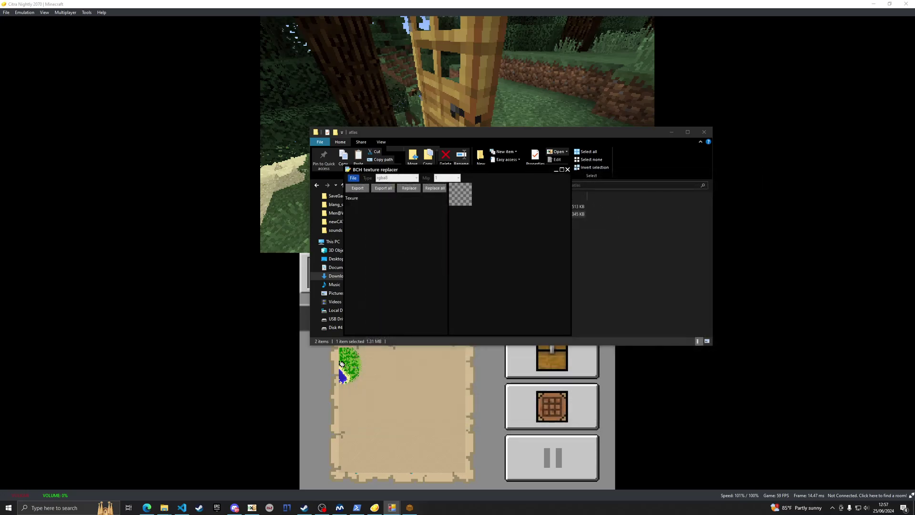
Step: Export the terrain atlas texture to Downloads as a PNG image named blocksAndStuff
click(356, 198)
click(357, 188)
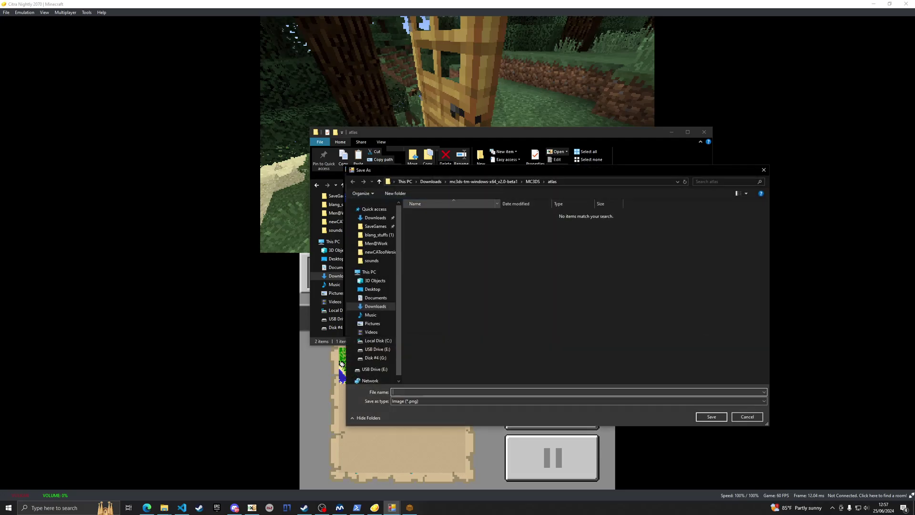
click(376, 217)
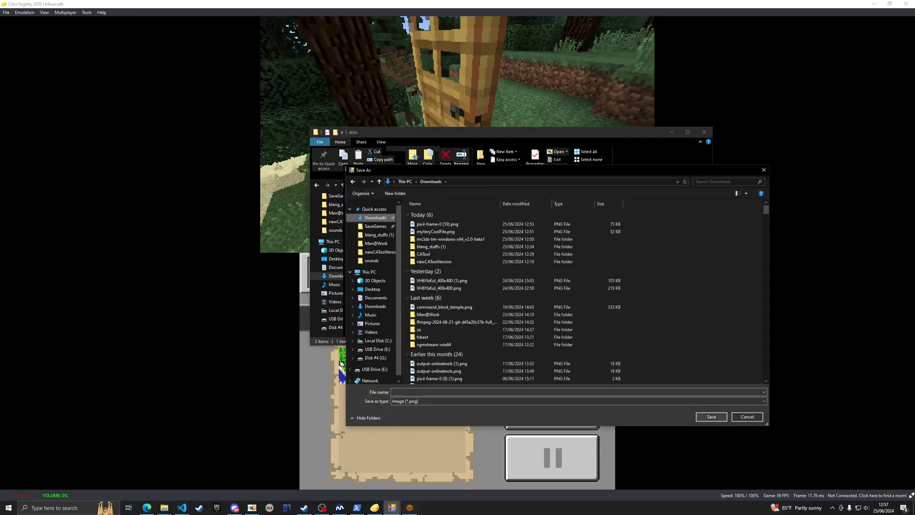
text(block)
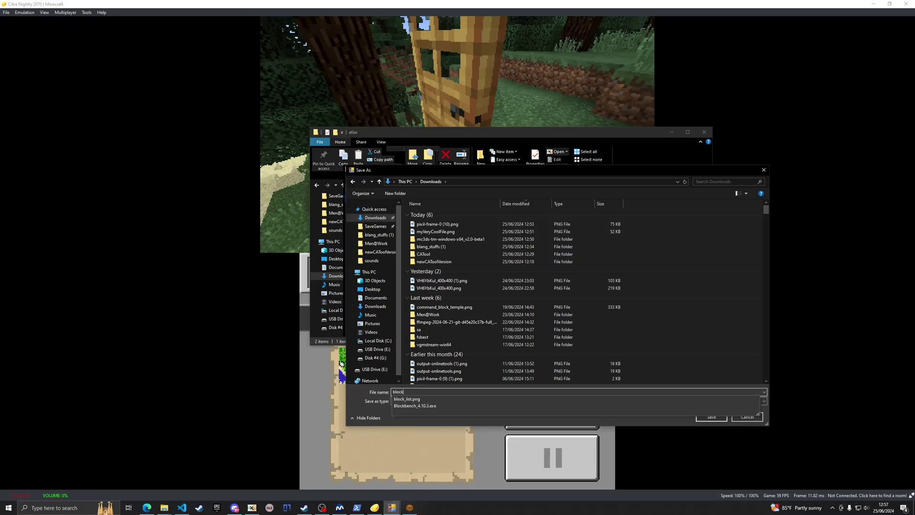
text(sAnd)
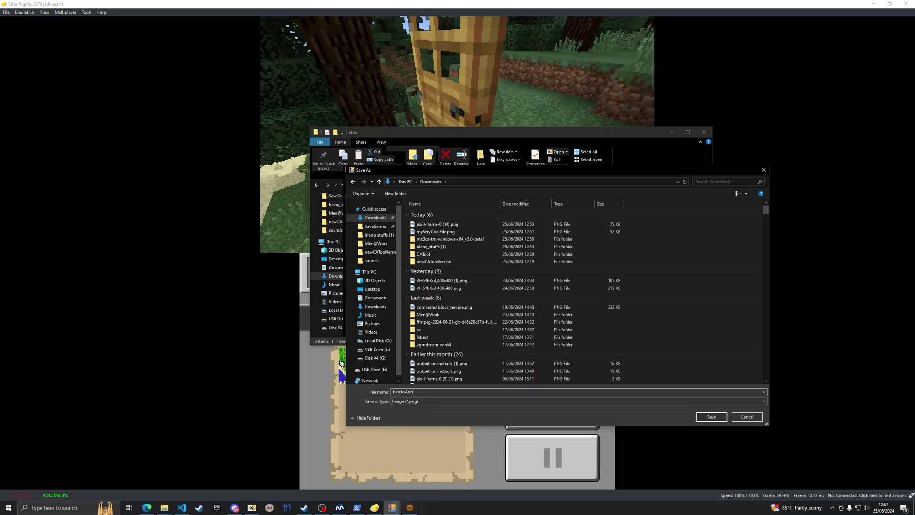
text(Stuff)
key(Return)
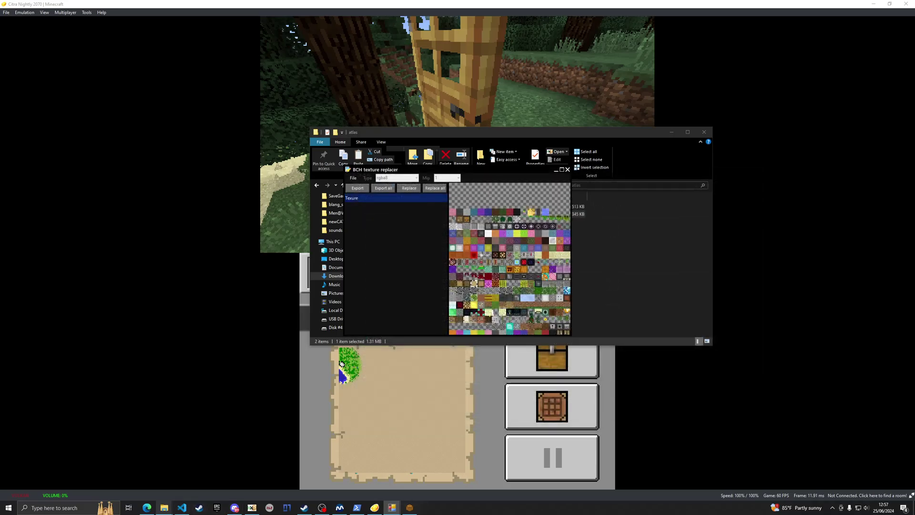
Step: Switch to the Pixilart drawing page in the browser and reload it, discarding the item atlas drawing
click(146, 508)
mouse_move(9, 56)
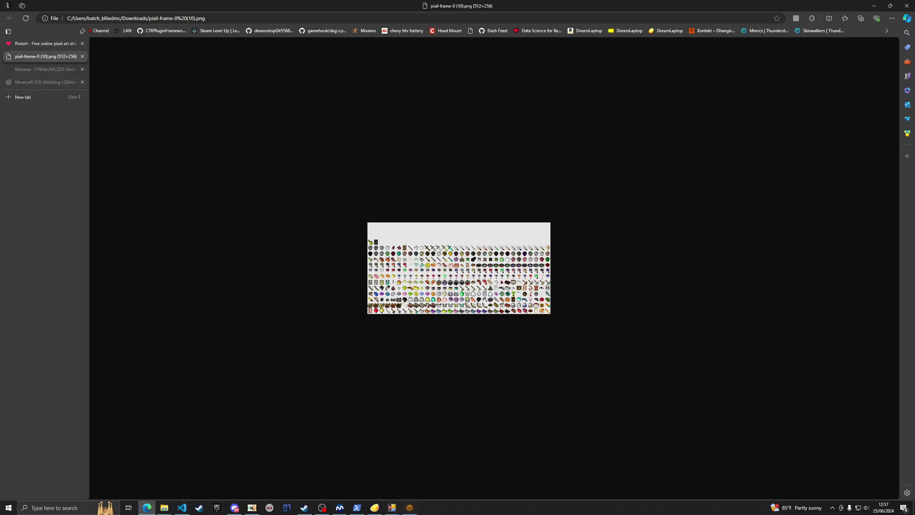
click(43, 43)
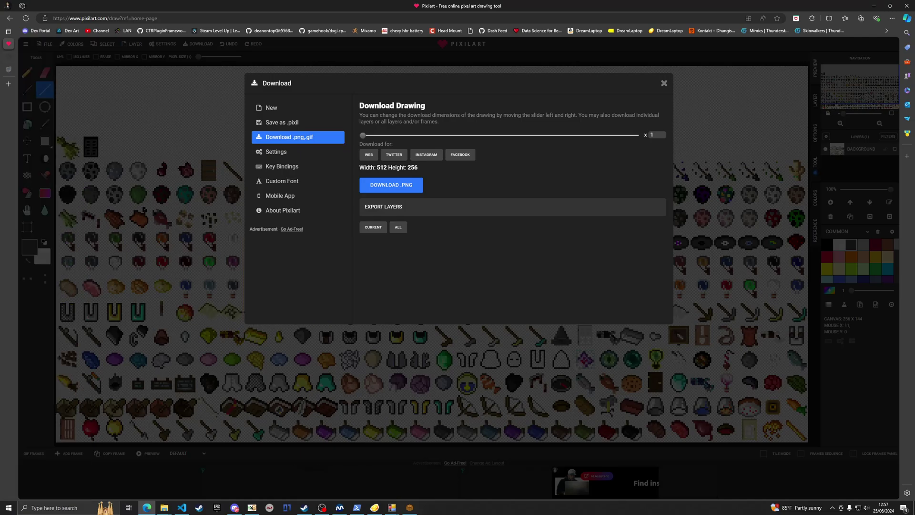
click(26, 18)
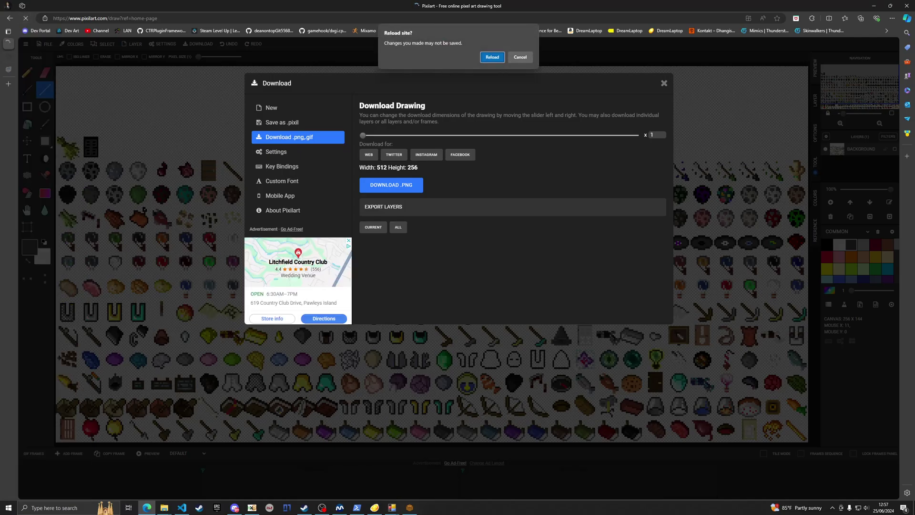
click(492, 57)
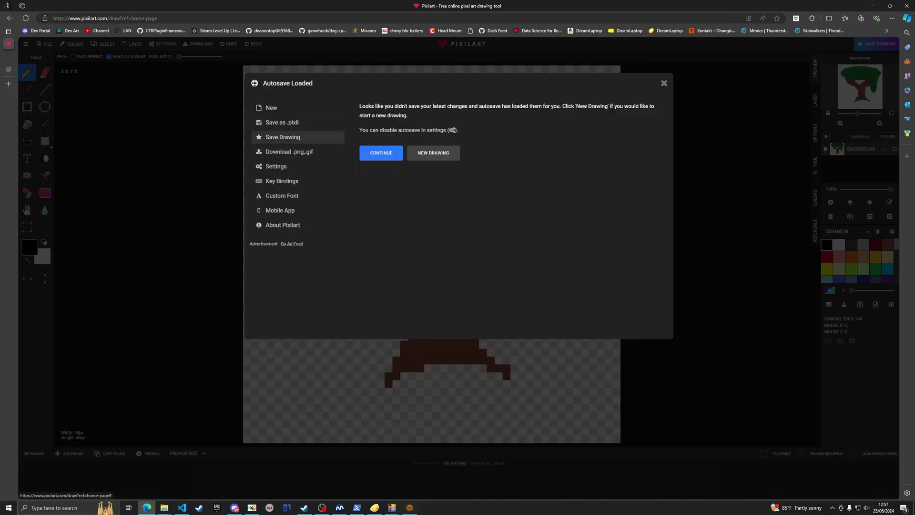
Step: Open blocksAndStuff.png from Downloads as the new drawing
click(276, 108)
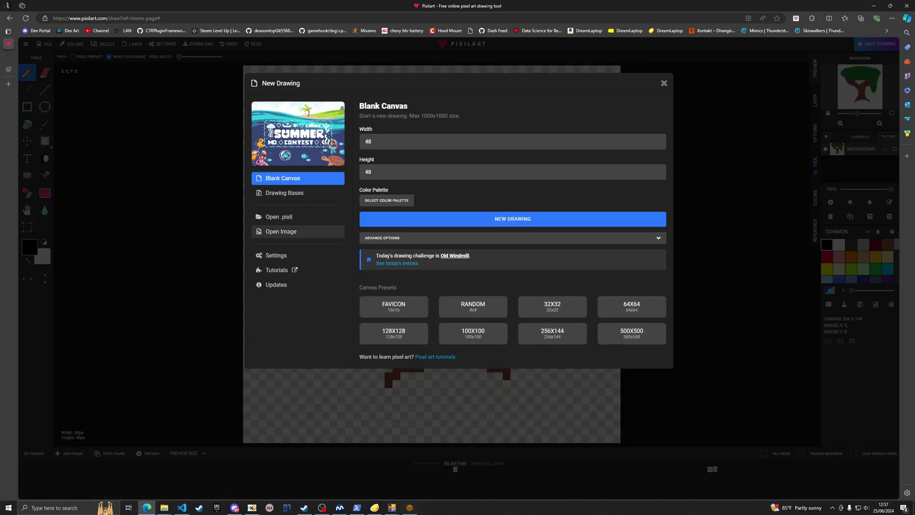
click(282, 231)
click(92, 60)
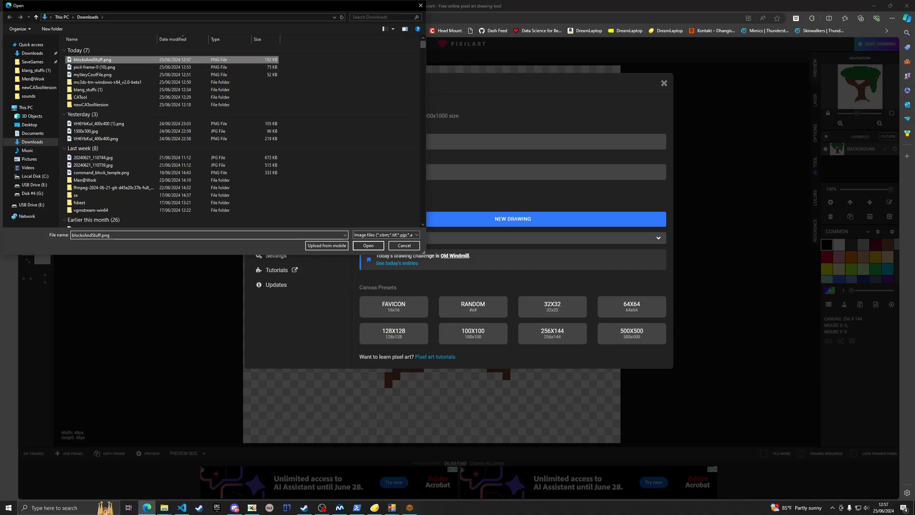
click(368, 246)
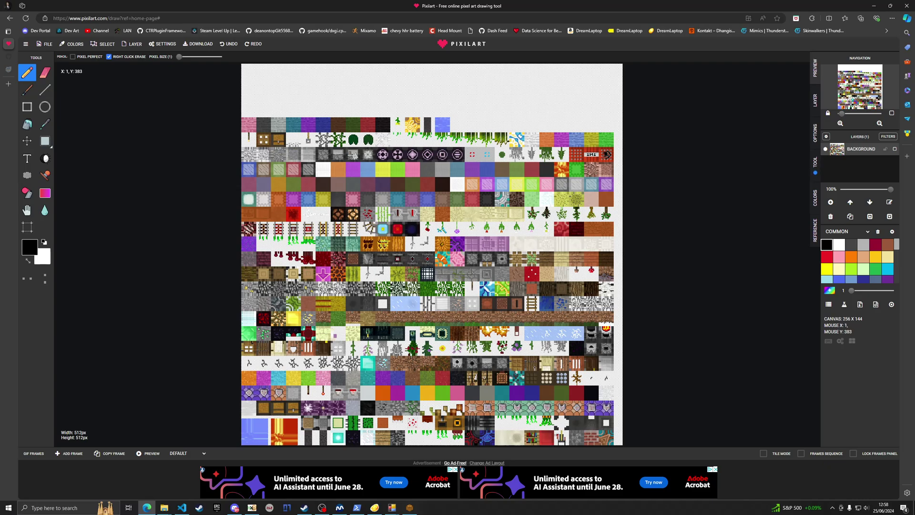
scroll(516, 365, up, 3)
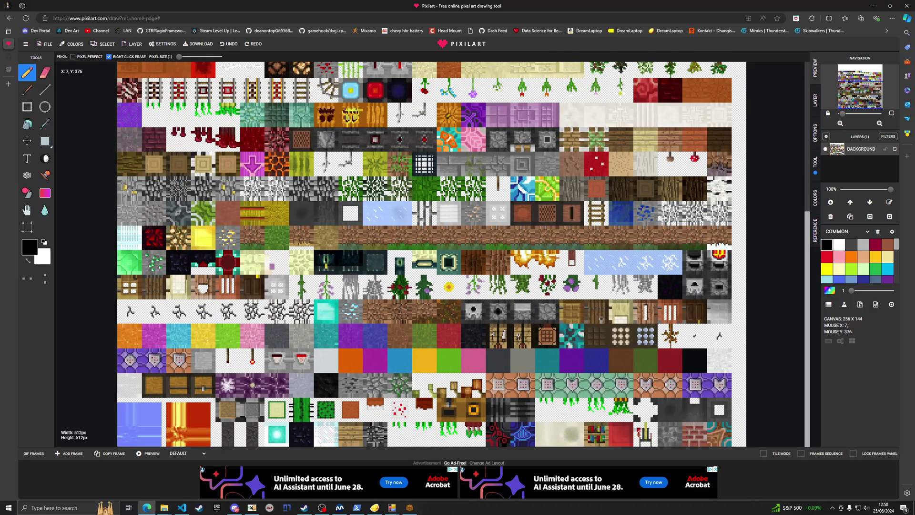
Step: Cover the lower oak door tile, beside the dark spruce door, entirely in black using the Rectangle tool at pixel size 4
scroll(658, 346, up, 5)
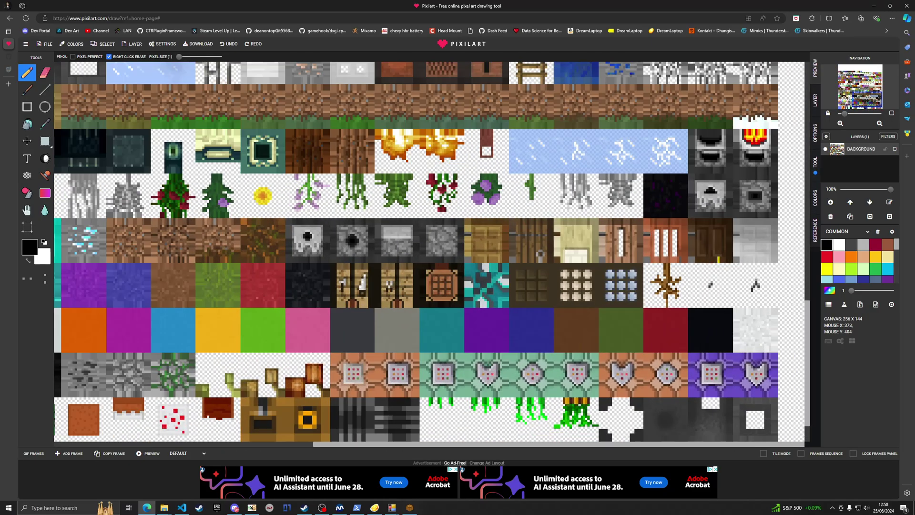
scroll(451, 232, up, 5)
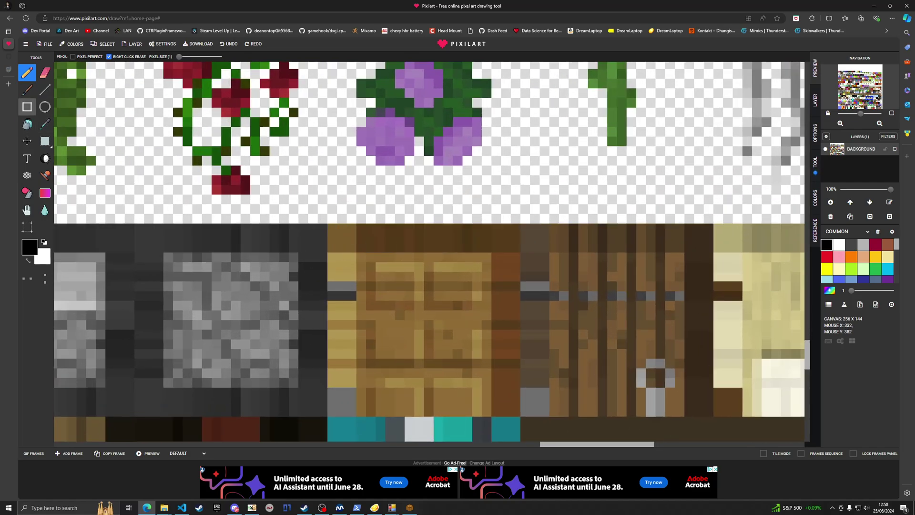
click(28, 106)
drag(140, 57, 142, 57)
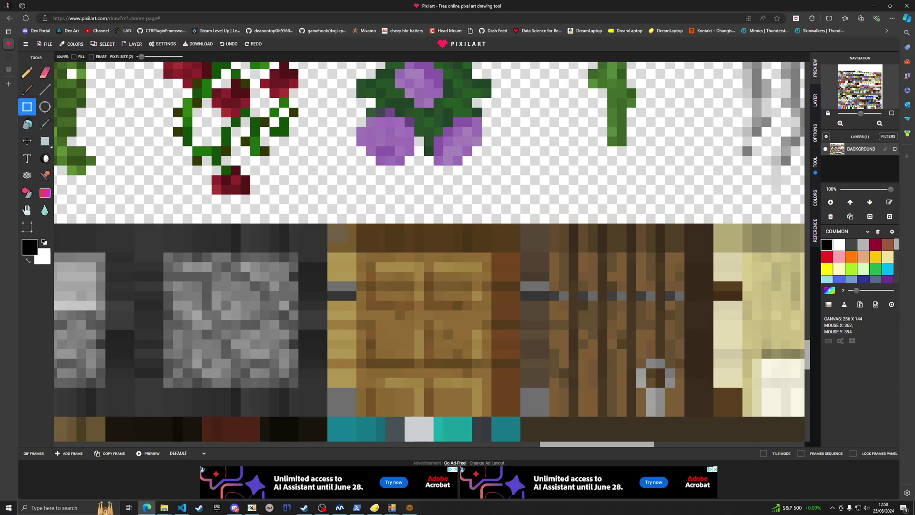
drag(141, 57, 145, 56)
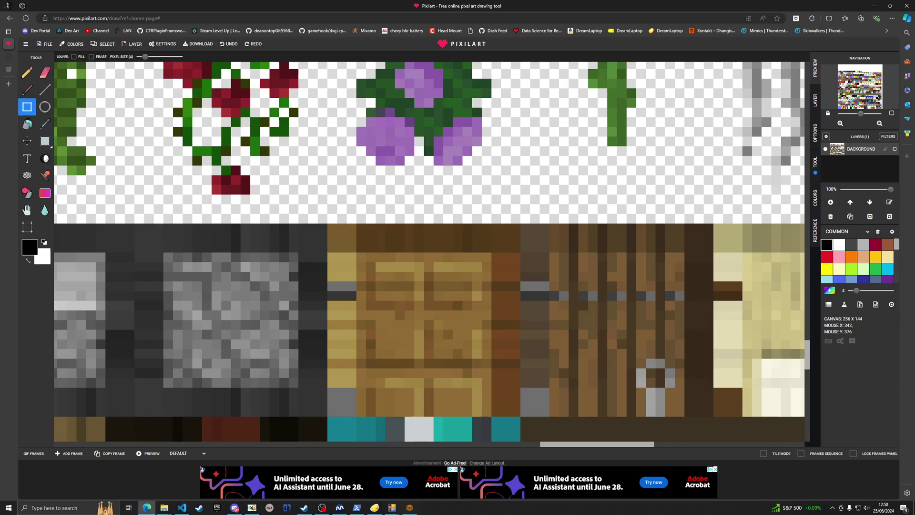
mouse_move(347, 242)
mouse_down()
mouse_move(472, 330)
mouse_move(511, 398)
mouse_move(465, 242)
mouse_move(472, 330)
mouse_move(501, 378)
mouse_move(501, 398)
mouse_up()
scroll(502, 398, down, 2)
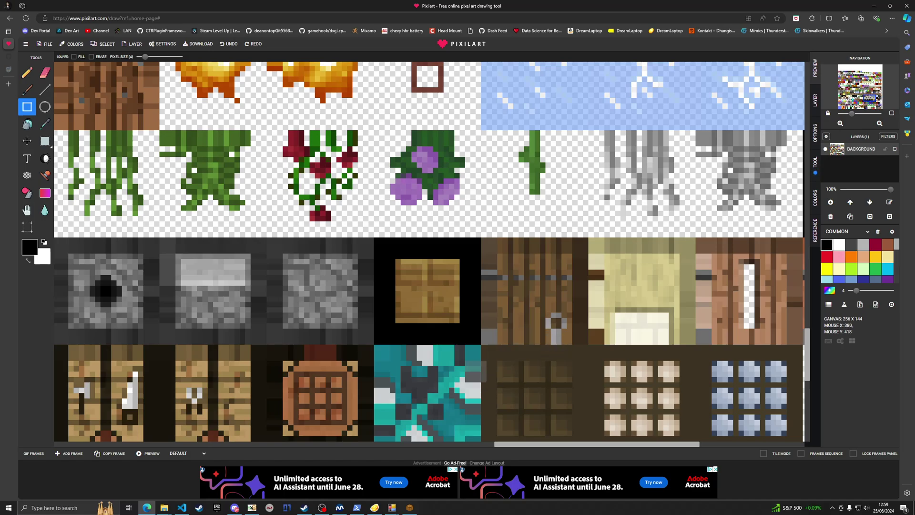
scroll(469, 365, up, 2)
mouse_move(357, 190)
mouse_down()
mouse_move(454, 277)
mouse_move(425, 267)
mouse_move(425, 258)
mouse_up()
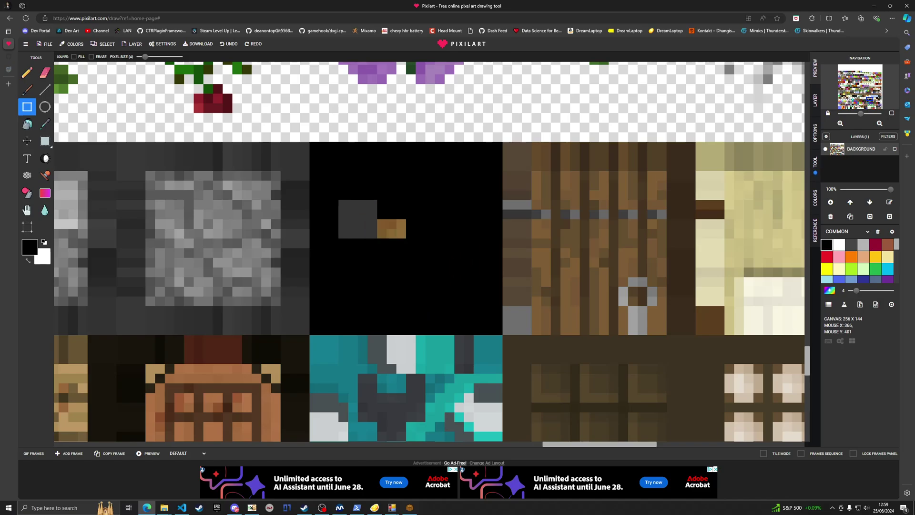
drag(357, 219, 406, 228)
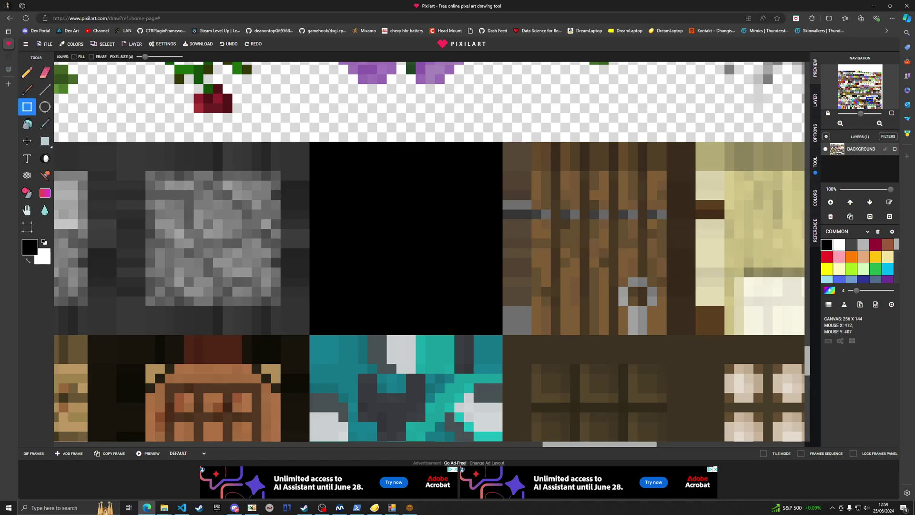
Step: Draw two stacked dark grey frames joined by a central vertical bar on the black lower door tile, at pixel size 2
click(863, 245)
click(850, 245)
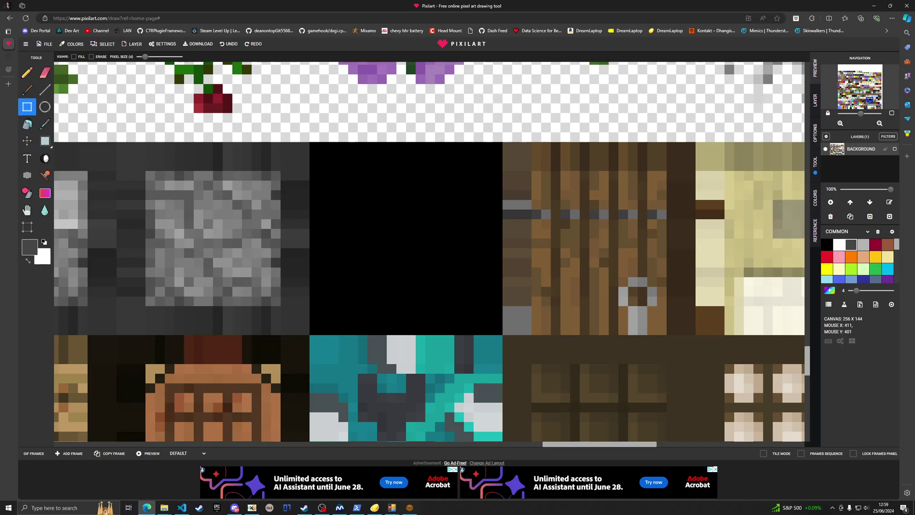
click(141, 57)
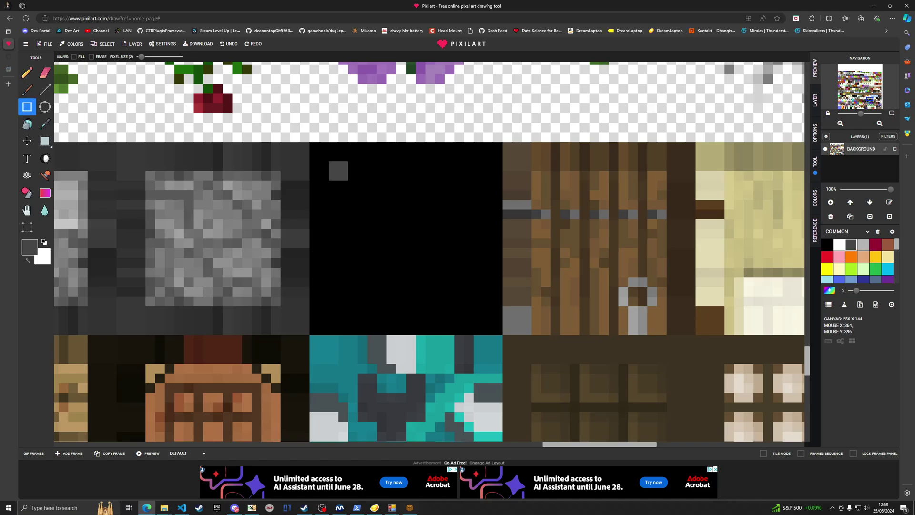
drag(338, 171, 478, 233)
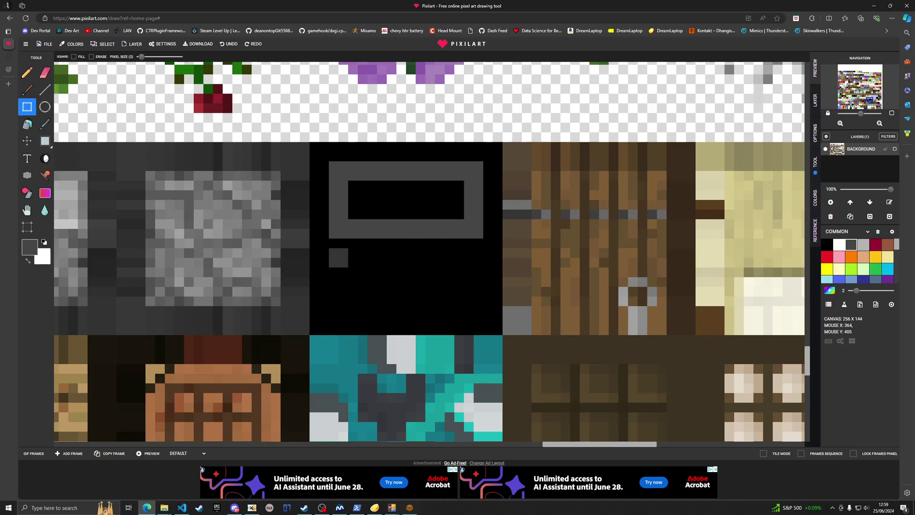
mouse_move(338, 267)
mouse_down()
mouse_move(474, 306)
mouse_move(474, 326)
mouse_move(464, 317)
mouse_move(473, 297)
mouse_move(473, 317)
mouse_up()
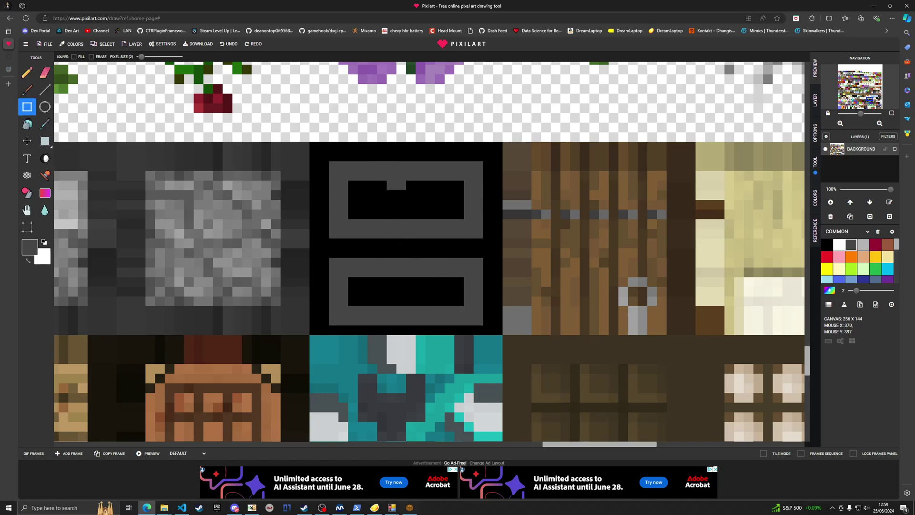
drag(395, 187, 422, 298)
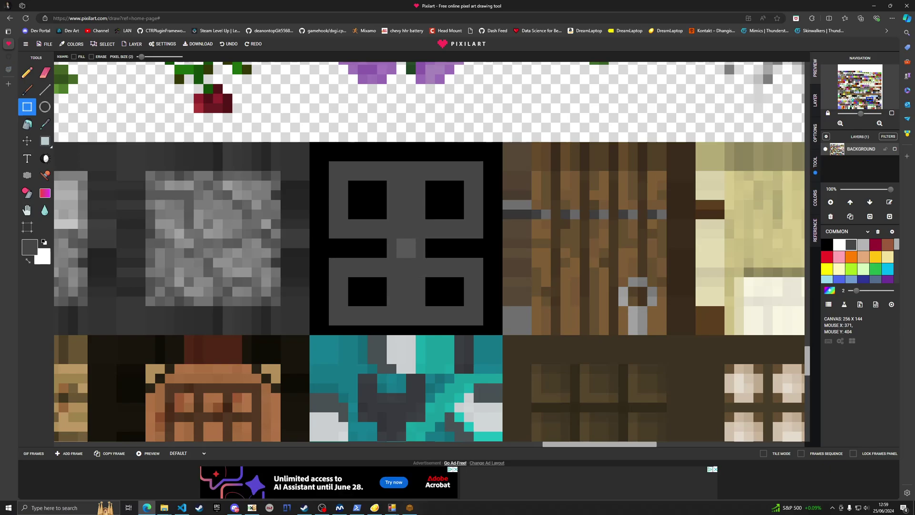
Step: Cover the upper oak door tile, including its transparent windows, with nested dark grey rectangles at pixel size 2
scroll(524, 252, down, 5)
scroll(286, 410, down, 5)
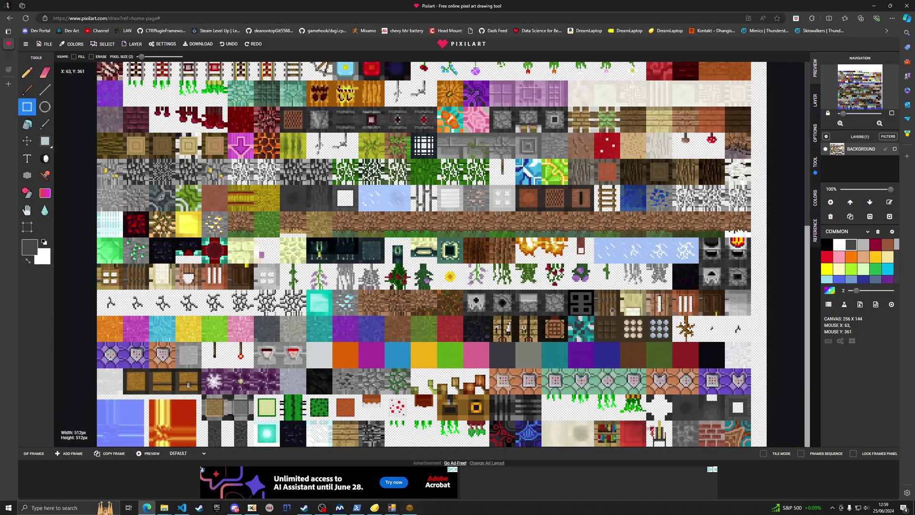
scroll(112, 405, up, 4)
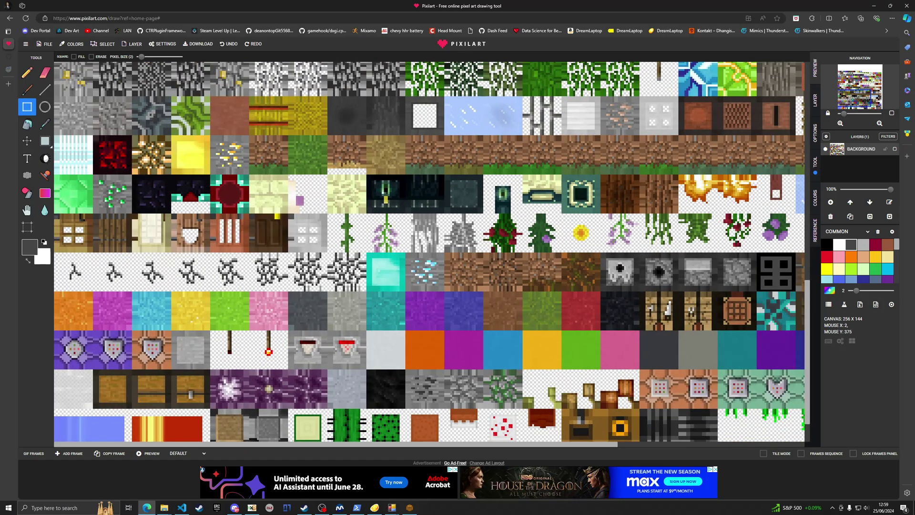
scroll(56, 223, up, 5)
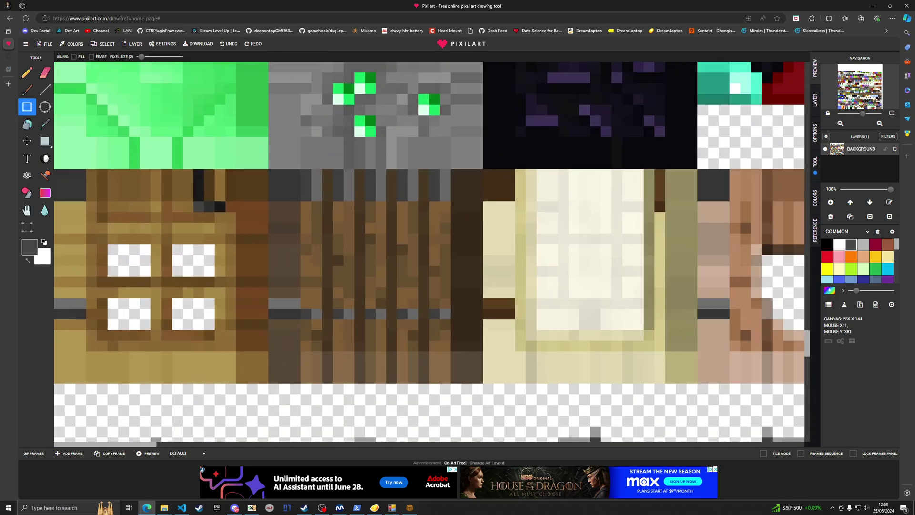
scroll(59, 256, up, 1)
drag(69, 173, 296, 400)
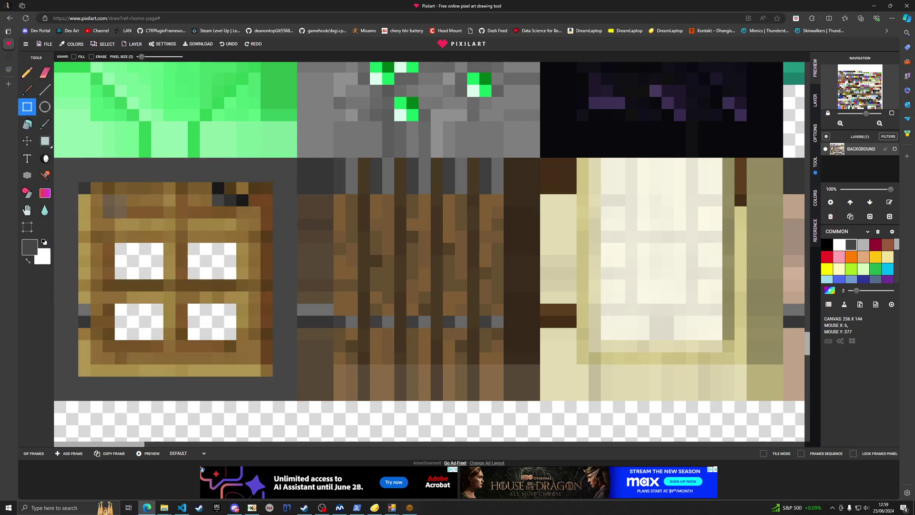
mouse_move(81, 185)
mouse_down()
mouse_move(262, 354)
mouse_move(262, 366)
mouse_up()
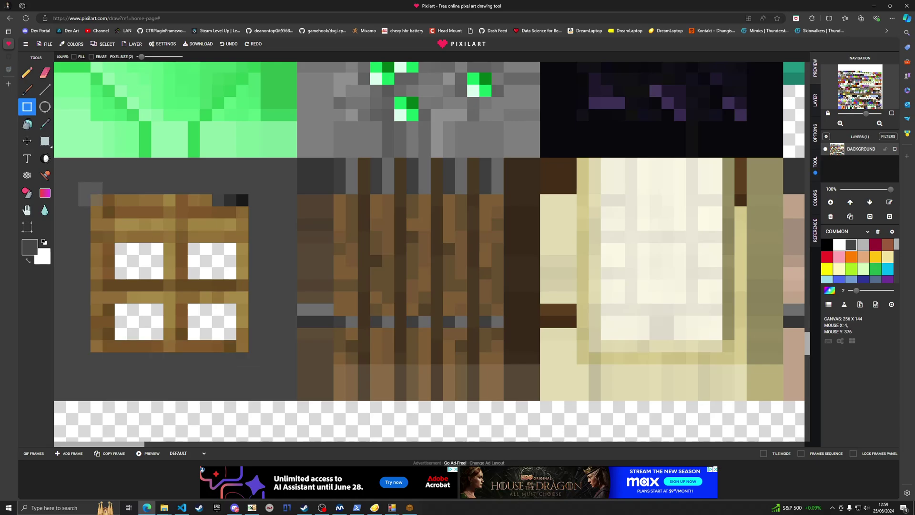
drag(93, 196, 238, 342)
drag(104, 196, 214, 318)
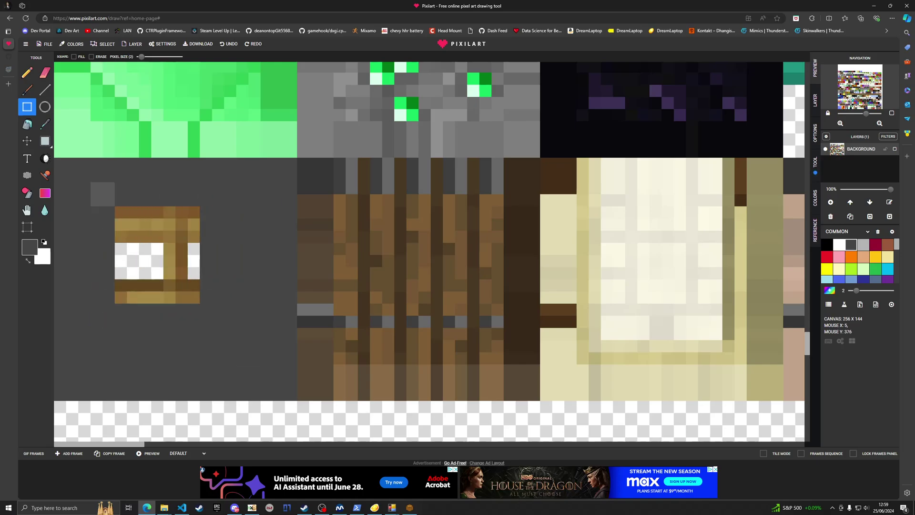
drag(127, 206, 200, 279)
drag(140, 219, 188, 292)
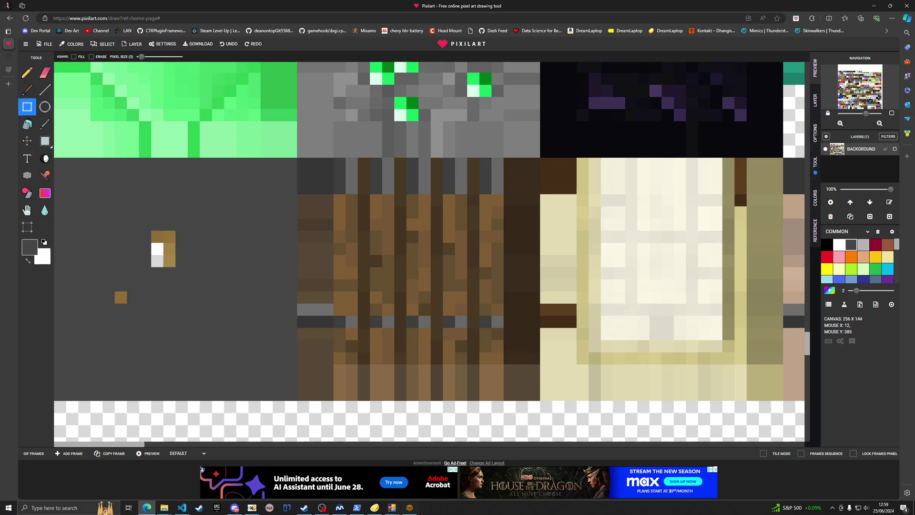
drag(139, 242, 164, 255)
drag(102, 279, 126, 291)
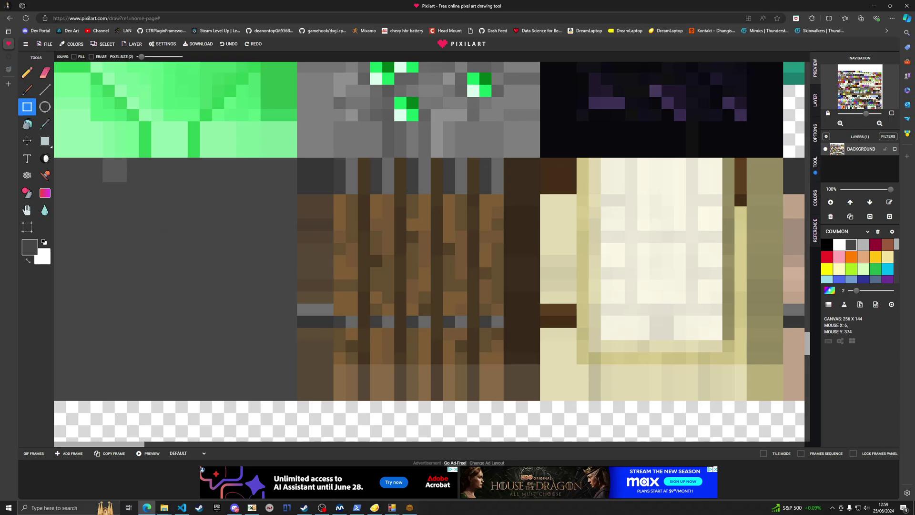
Step: Bucket-fill the upper oak door tile with black, undoing any grey refill
click(827, 244)
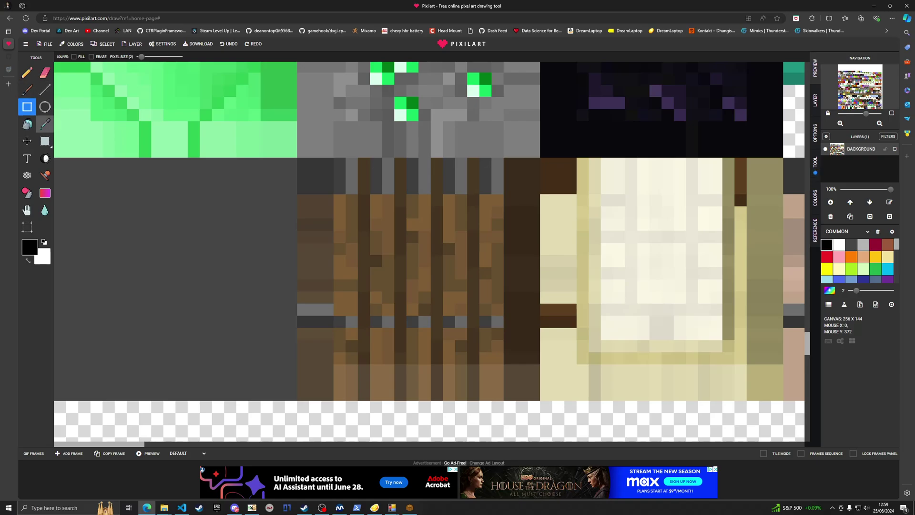
click(27, 124)
click(169, 212)
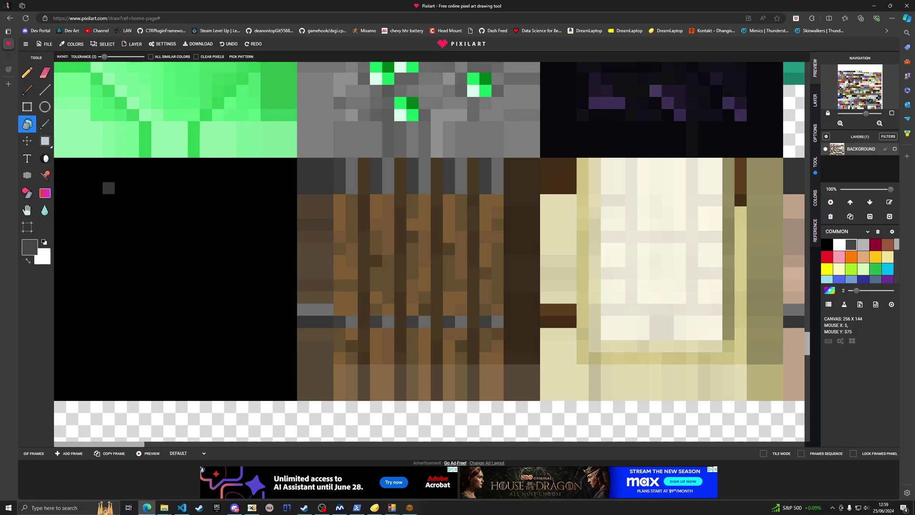
click(72, 175)
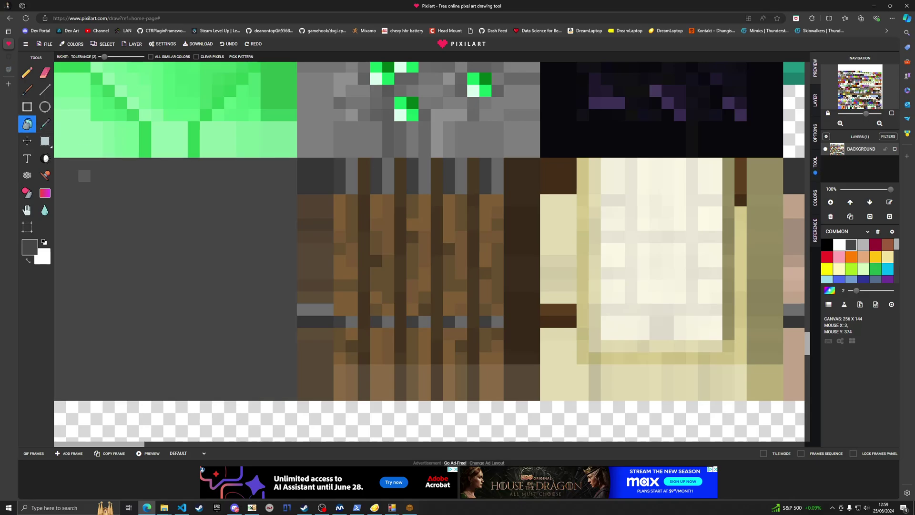
key(ctrl+z)
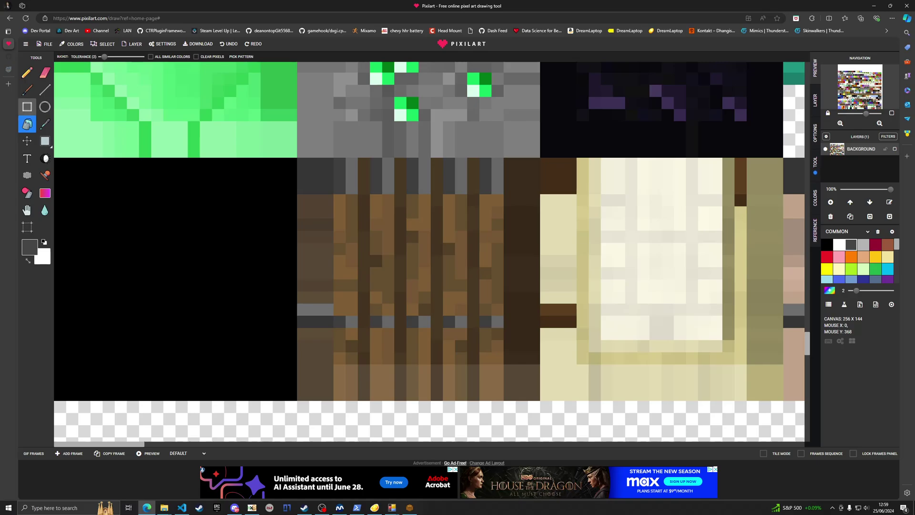
Step: Draw two stacked dark grey rectangle frames linked by a central vertical bar on the black upper door tile
click(28, 106)
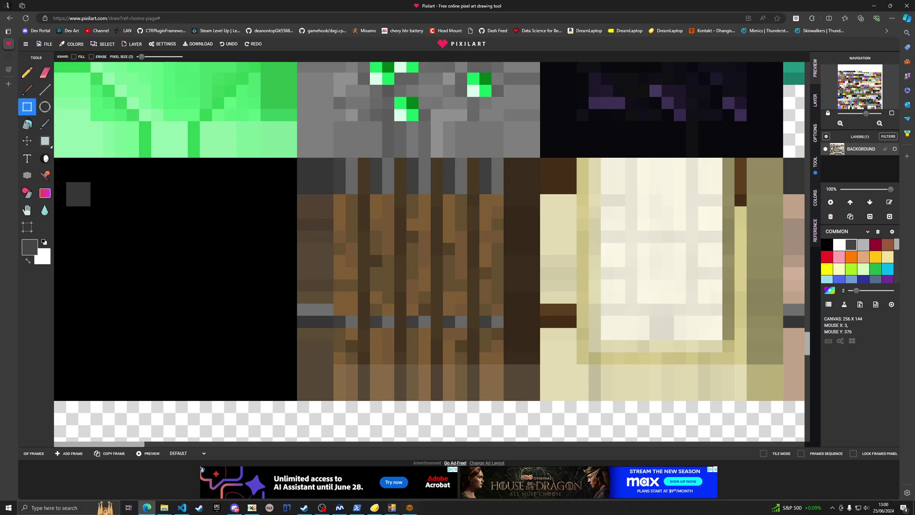
drag(78, 193, 279, 260)
drag(78, 303, 275, 367)
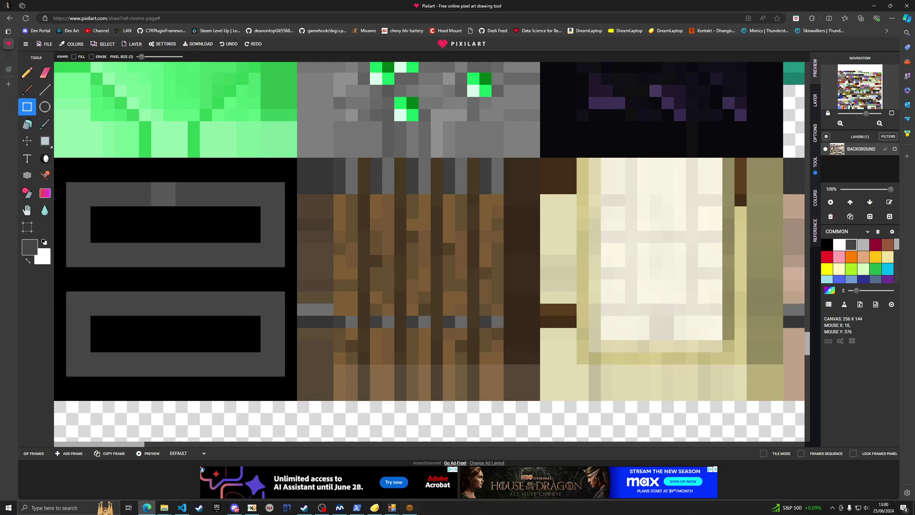
drag(162, 194, 187, 339)
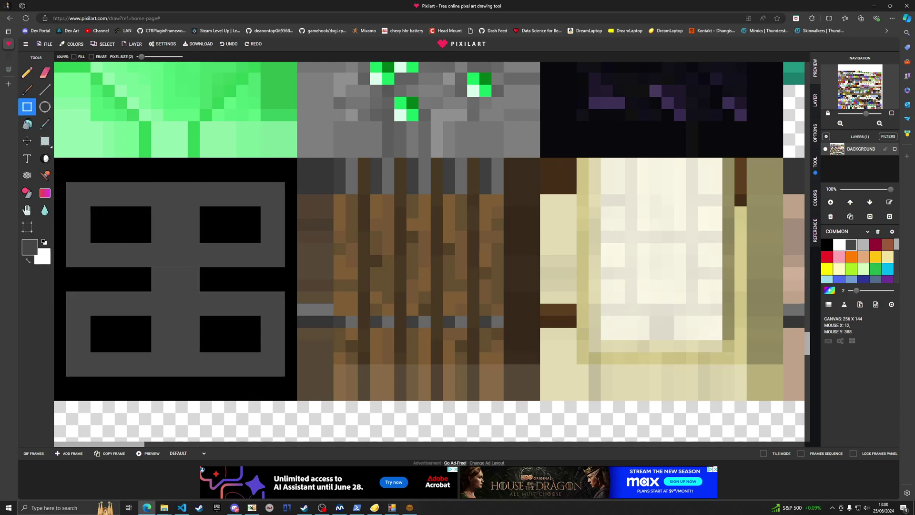
Step: Download the edited atlas drawing as a PNG at 512 by 512 pixels
scroll(188, 231, down, 5)
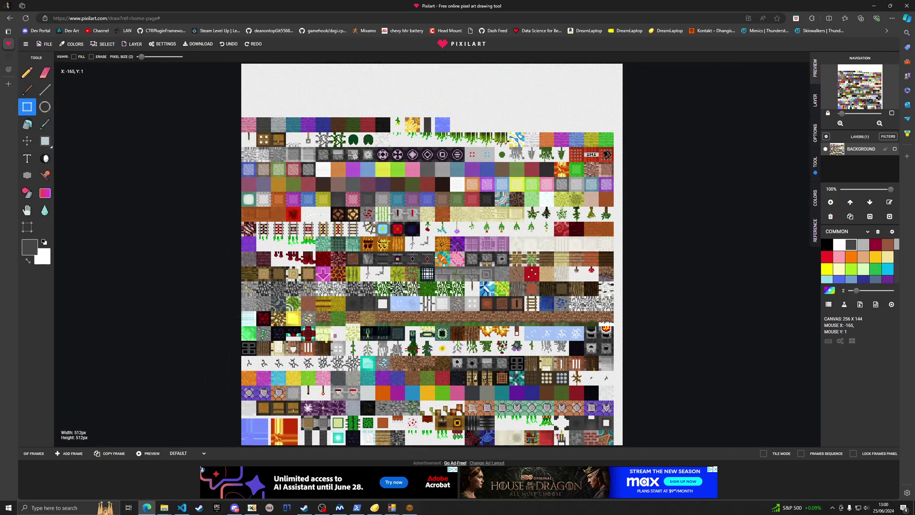
click(45, 44)
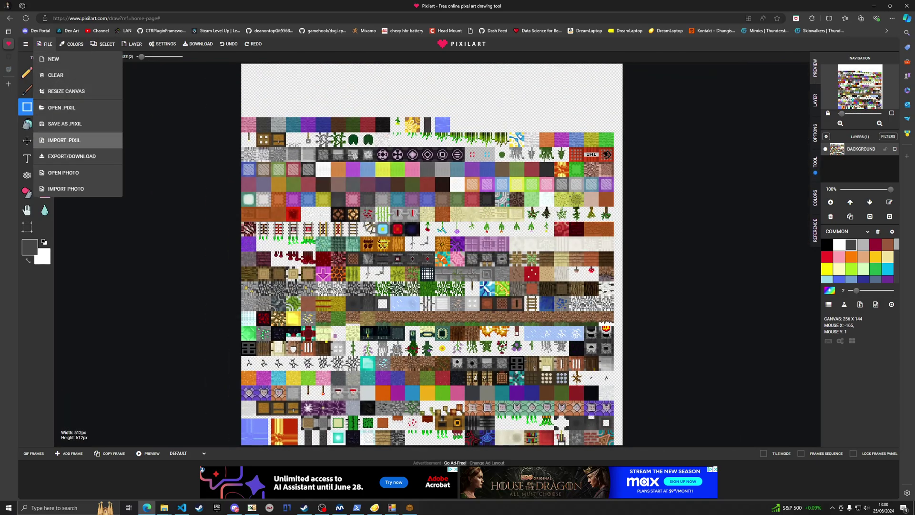
click(70, 156)
click(391, 184)
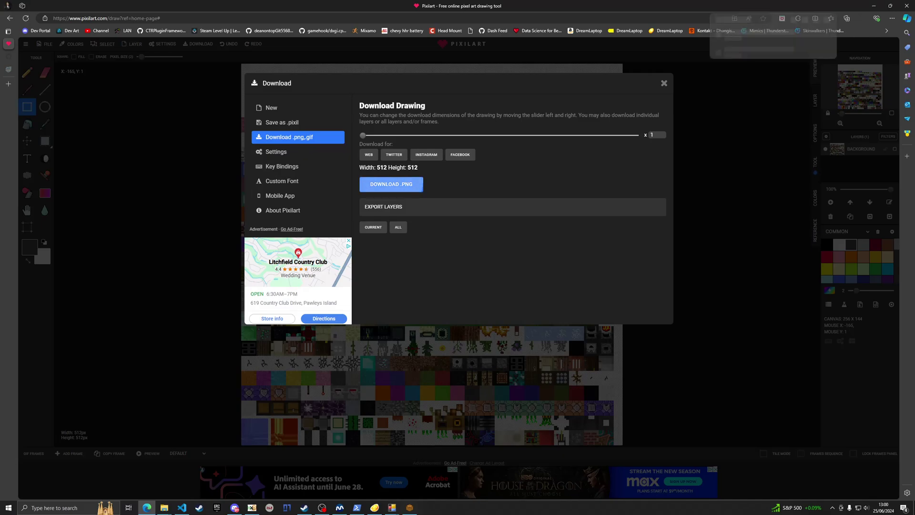
Step: Switch to BCH texture replacer and replace the terrain atlas texture with pixil-frame-0 (11).png from Downloads
click(391, 507)
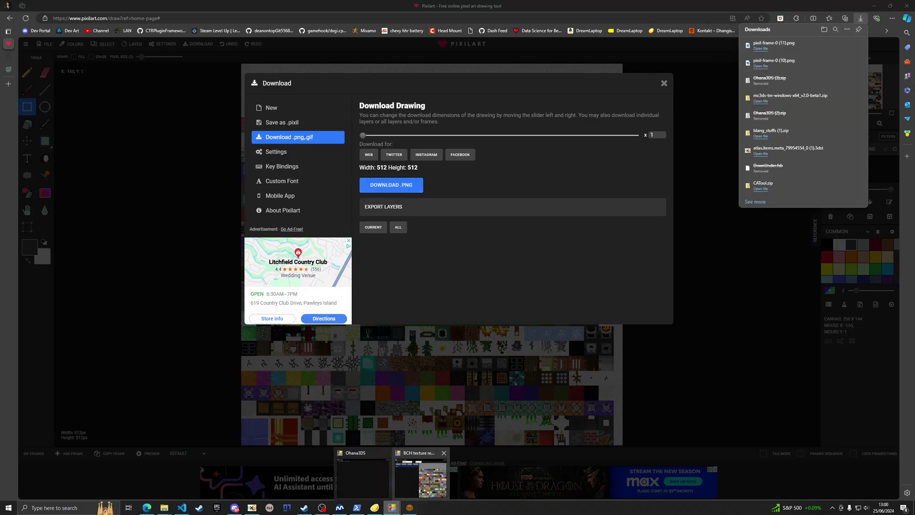
click(420, 476)
click(353, 178)
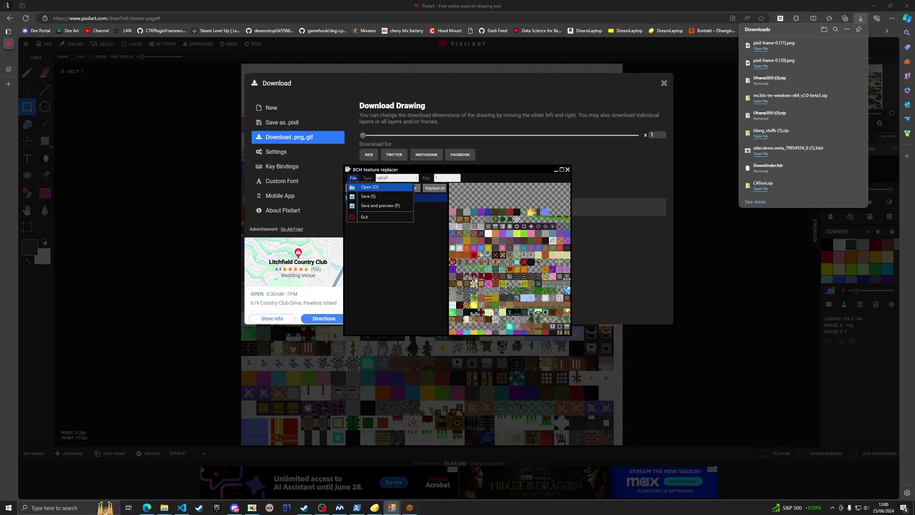
click(387, 238)
click(369, 198)
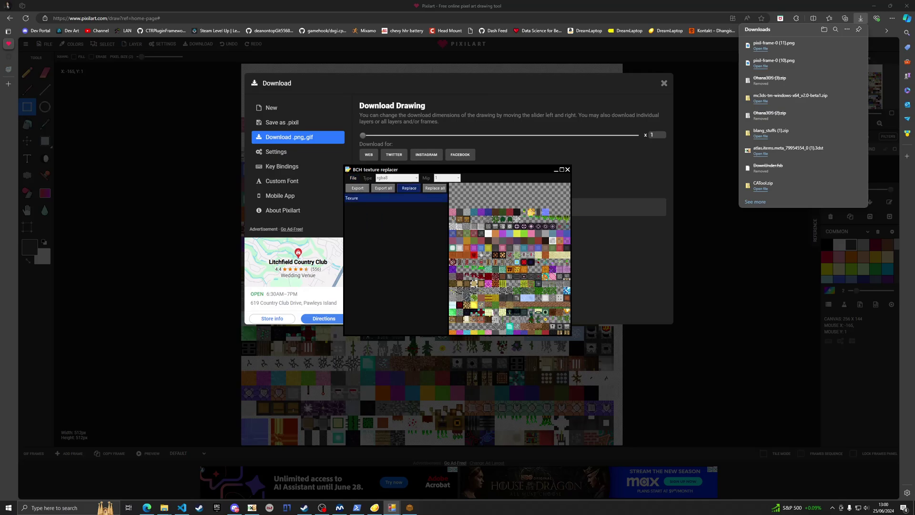
click(408, 188)
click(437, 224)
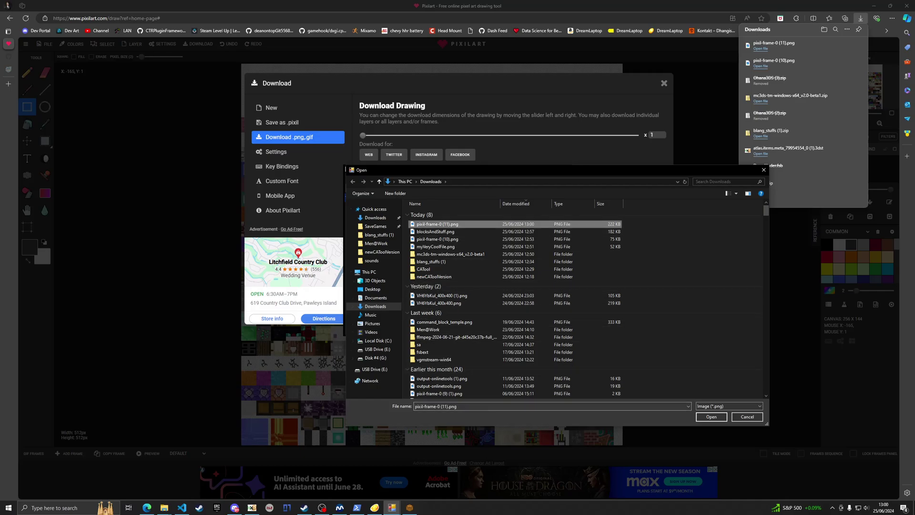
click(711, 416)
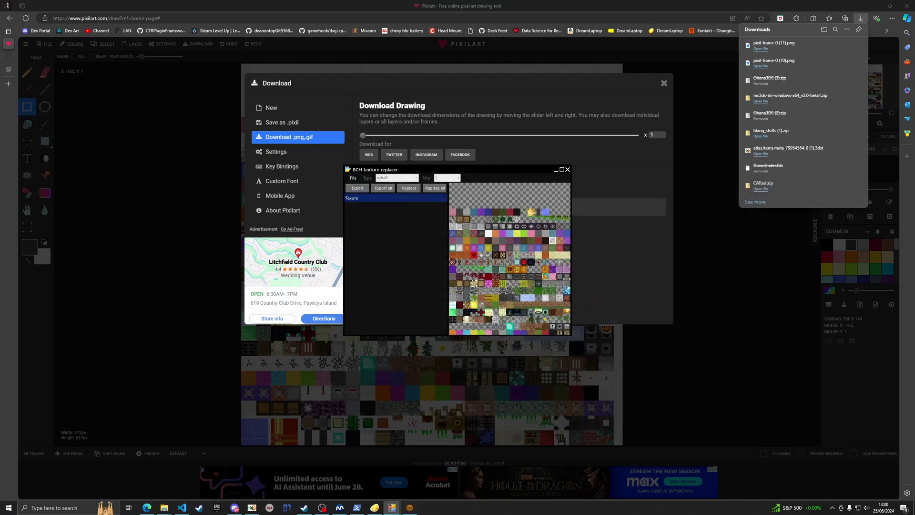
Step: Save the replaced texture into the open terrain atlas file
click(353, 177)
click(370, 196)
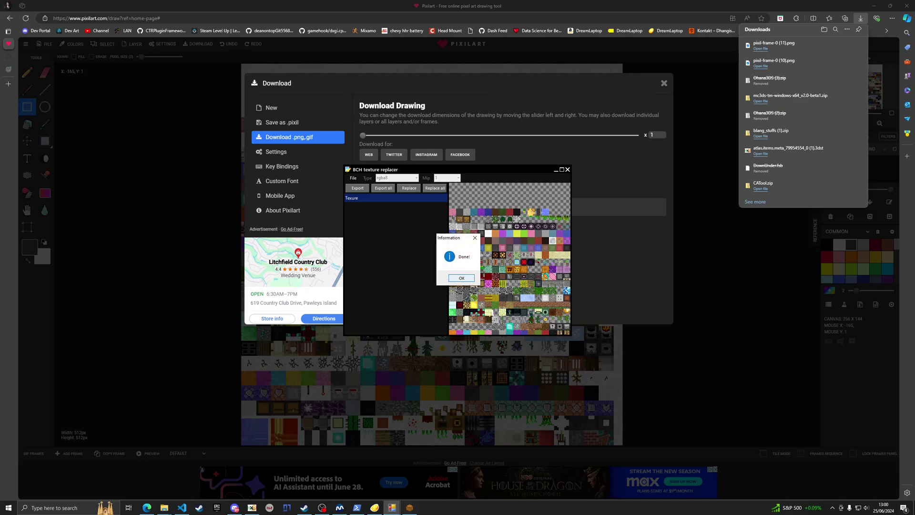
key(Return)
Step: Copy atlas.terrain.meta_79954554_0.3dst from the MC3DS atlas folder into the Citra mod's romfs atlas folder, replacing the existing file
click(164, 507)
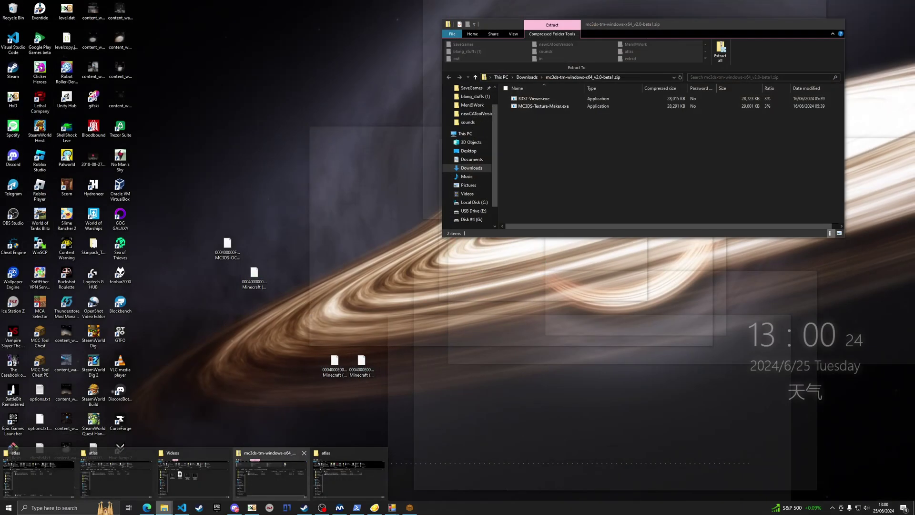
click(347, 477)
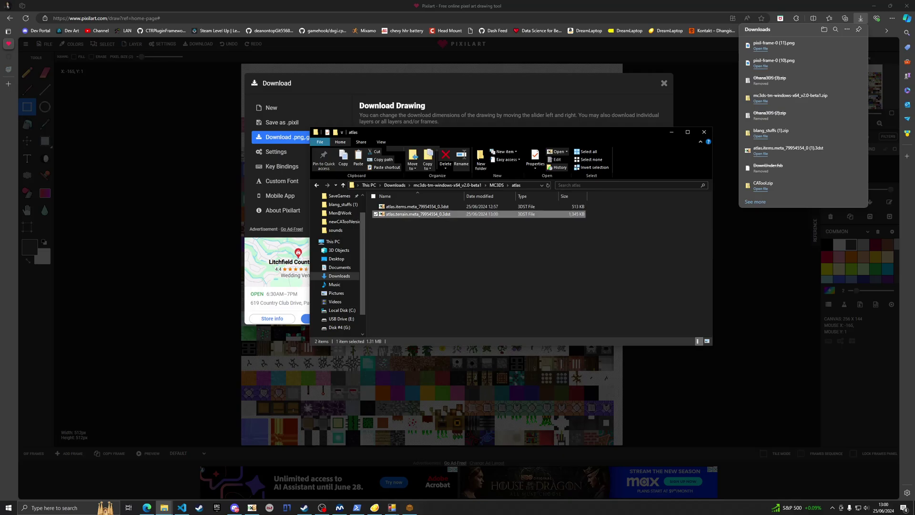
click(165, 507)
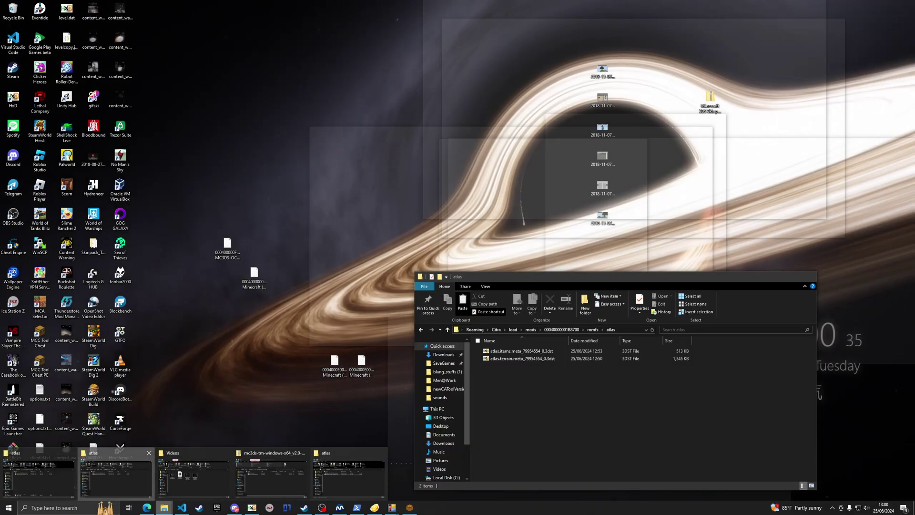
click(115, 477)
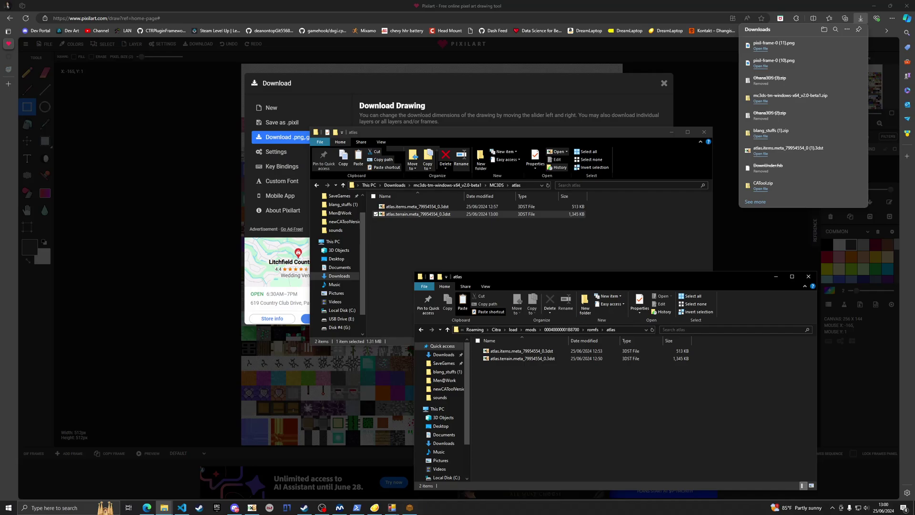
key(ctrl+v)
key(Return)
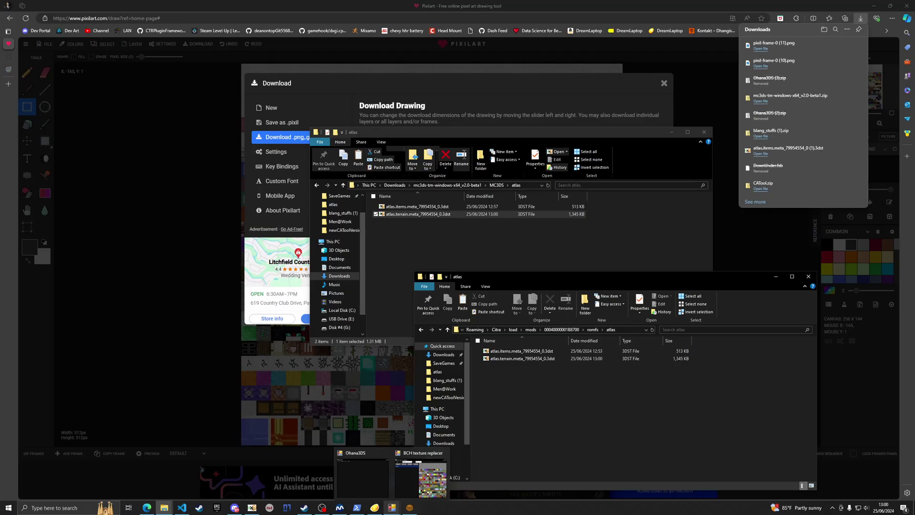
Step: Switch to Citra and leave the current Minecraft world for the title screen
click(375, 507)
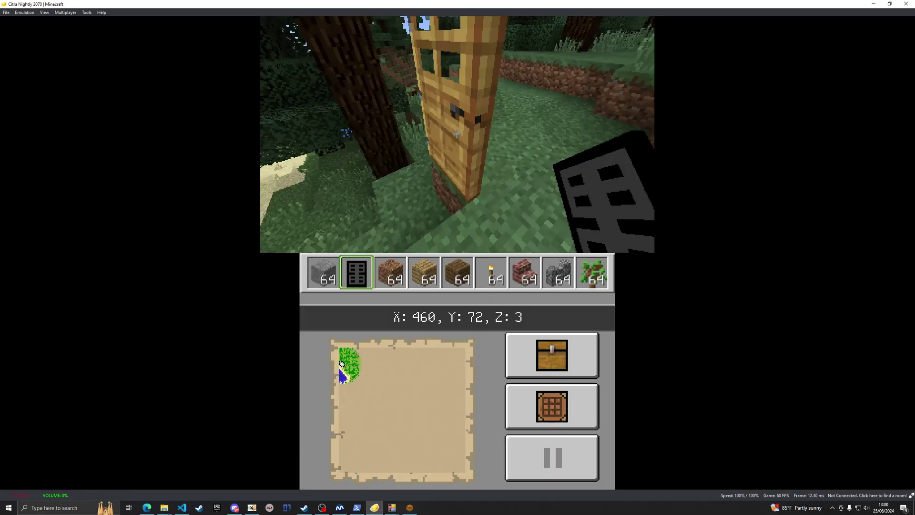
click(552, 457)
click(457, 429)
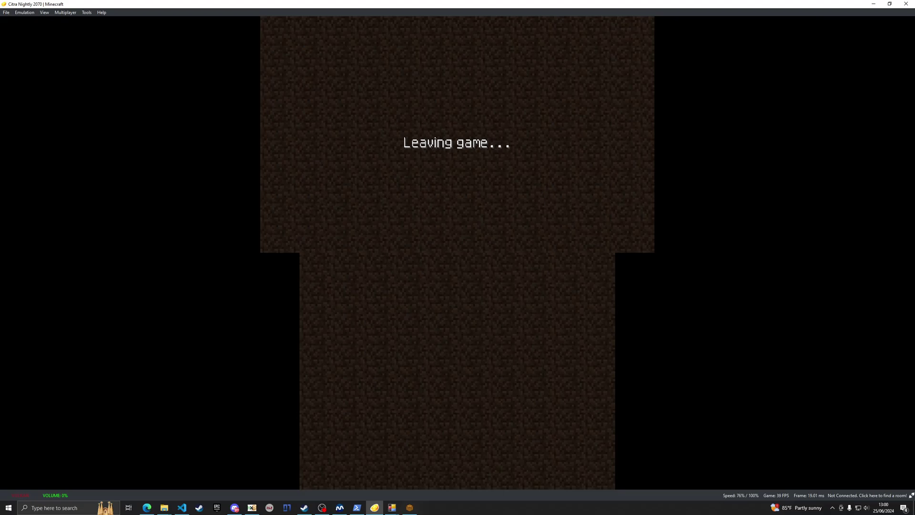
Step: Raise the emulation speed limit in the emulator's configuration
click(24, 12)
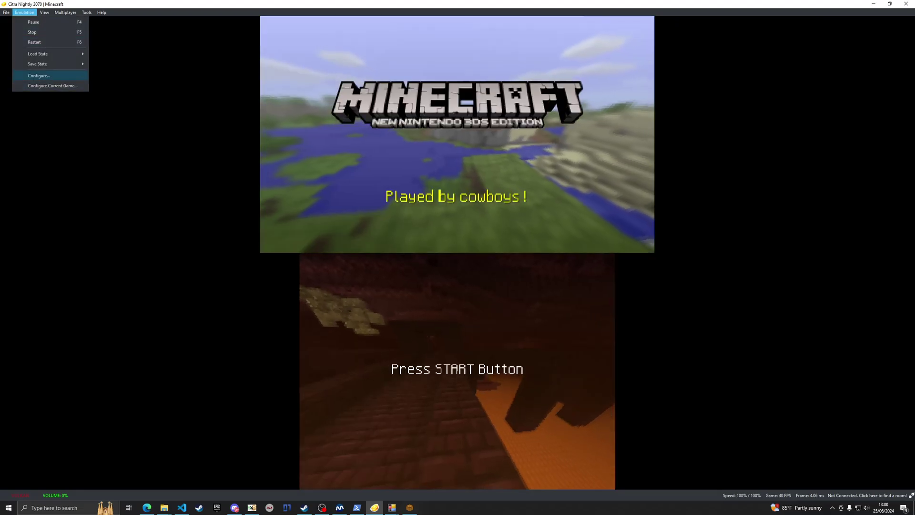
click(40, 76)
drag(432, 206, 555, 206)
click(535, 400)
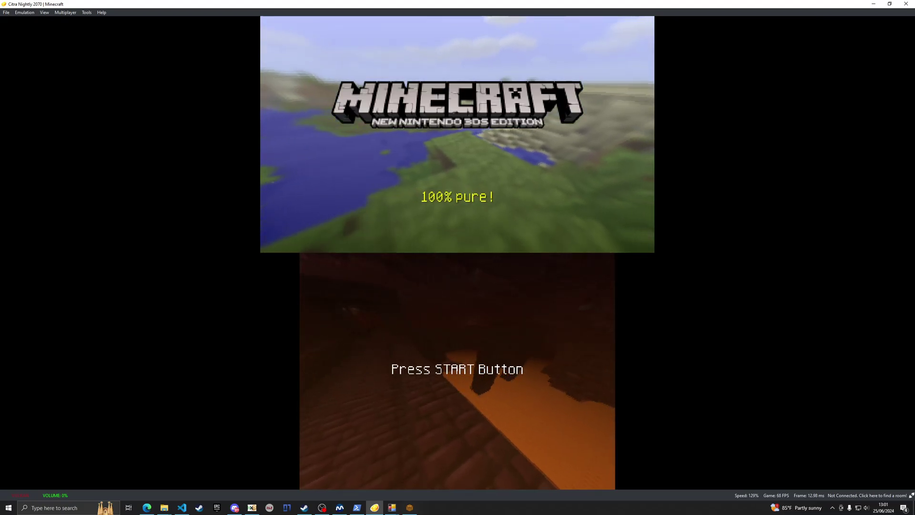
Step: Load the first existing Creative world named My World from the title screen
key(m)
key(Down)
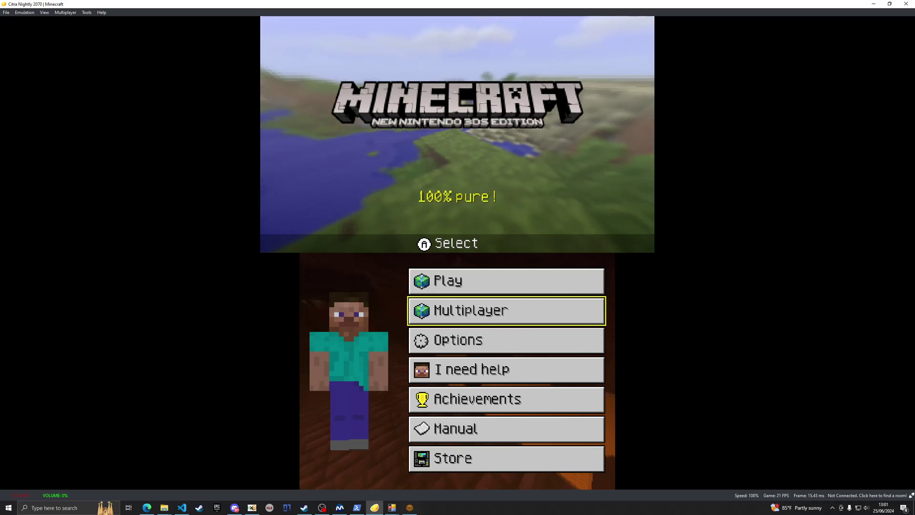
key(Up)
key(a)
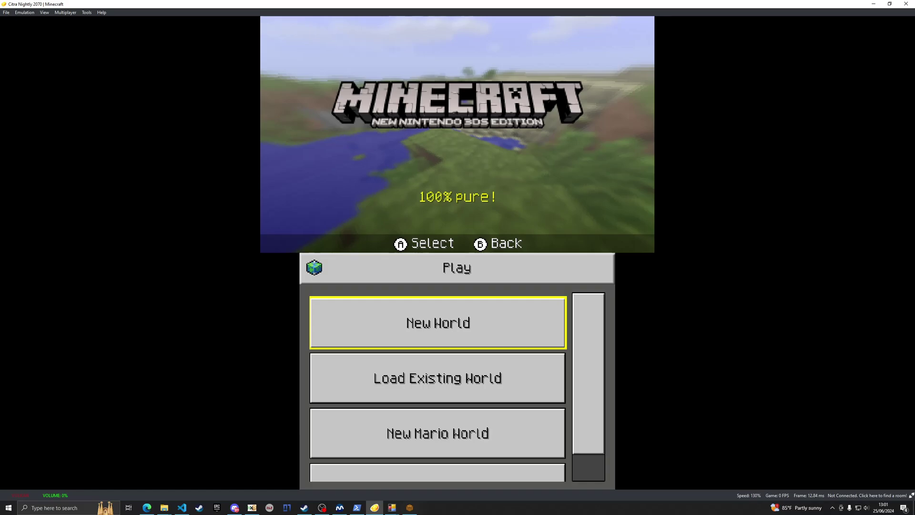
key(a)
key(a)
key(s)
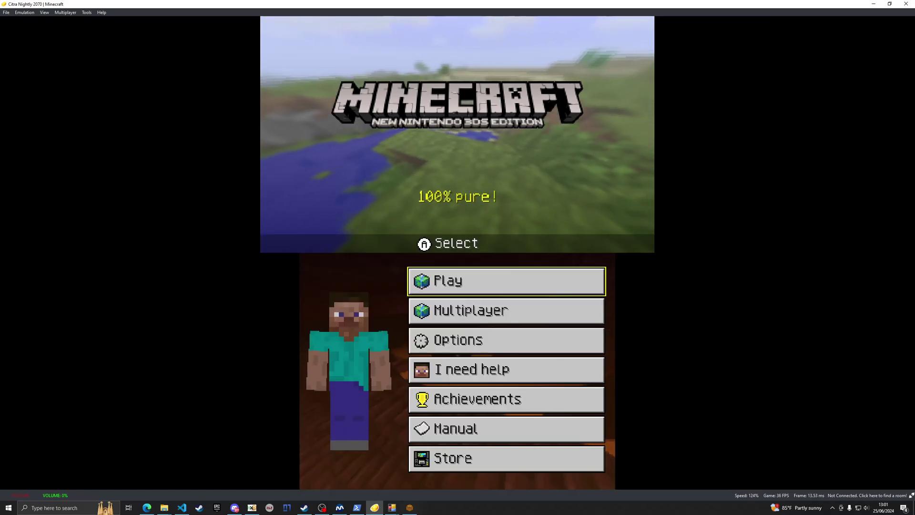
key(a)
key(Down)
key(a)
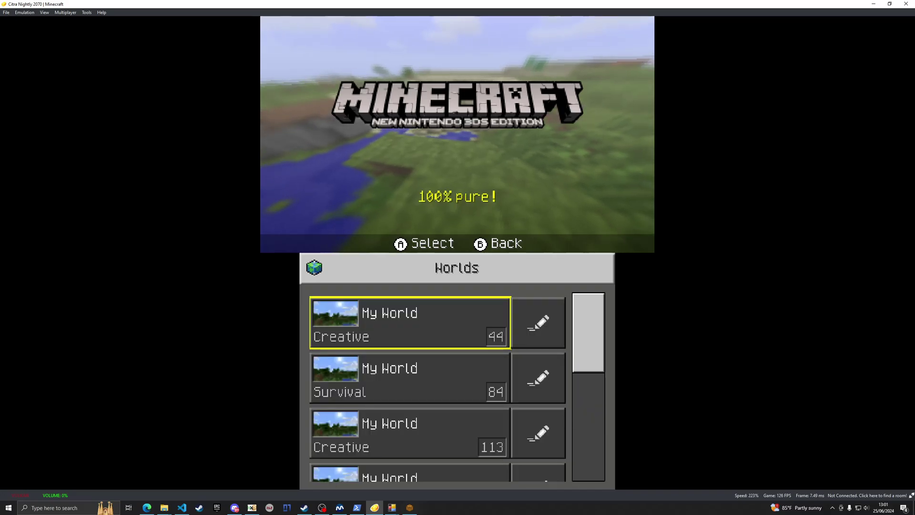
key(a)
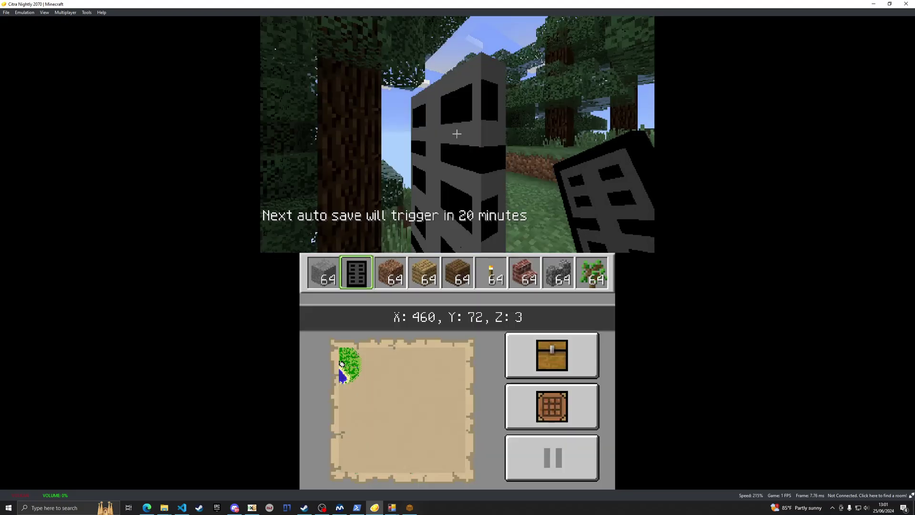
Step: Walk around the placed oak door and examine its repainted texture from several sides
key(Down)
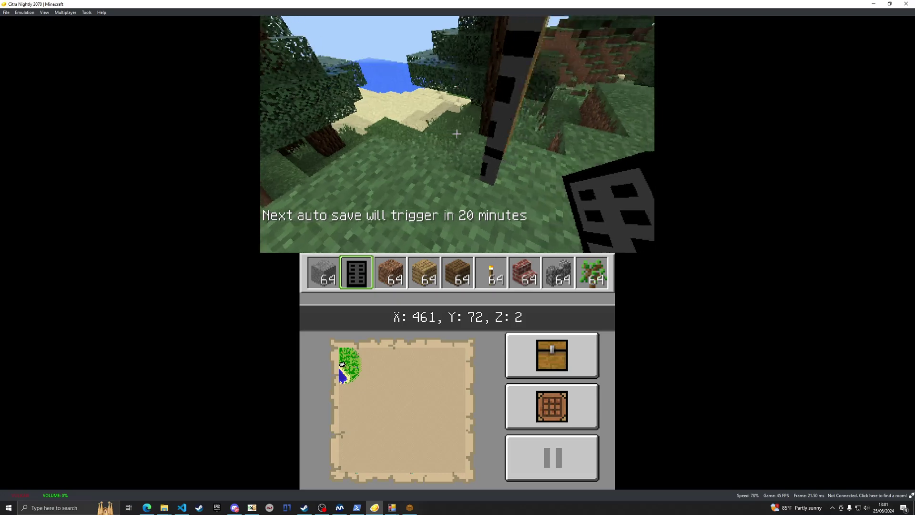
key(Left)
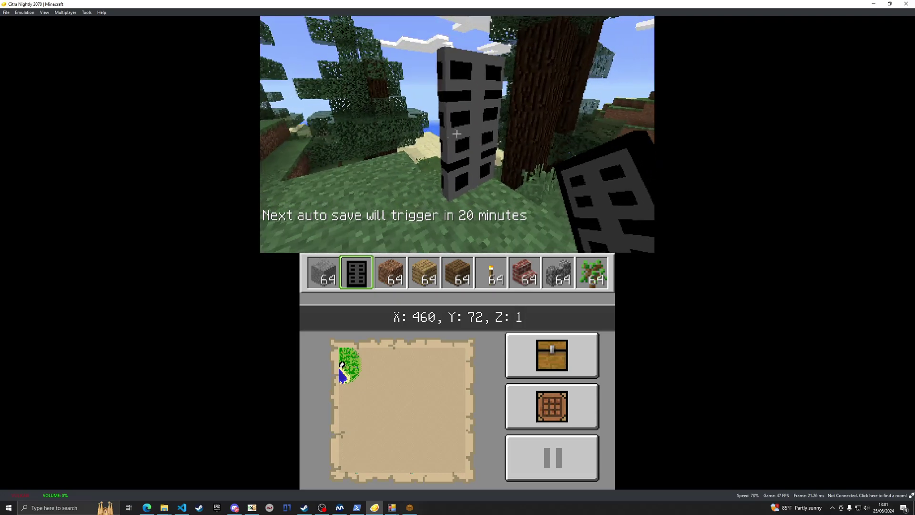
key(w)
key(q)
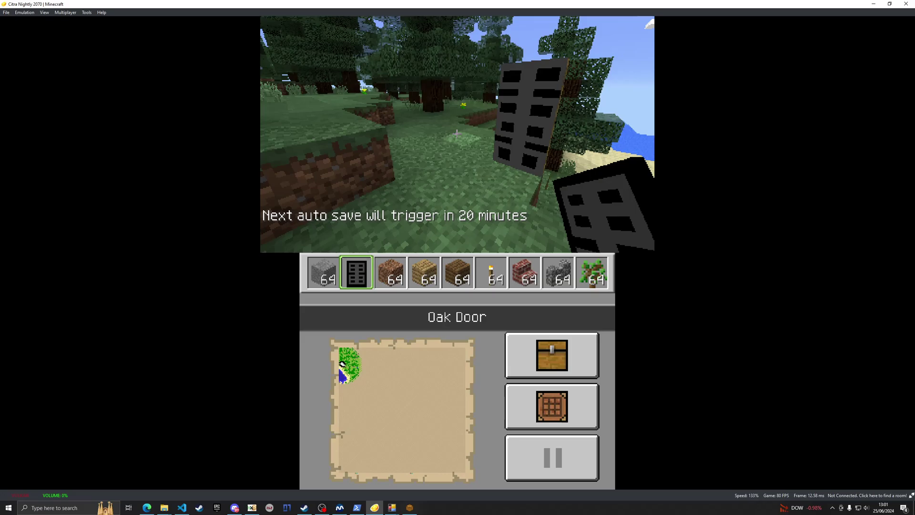
key(l)
key(Left)
key(Up)
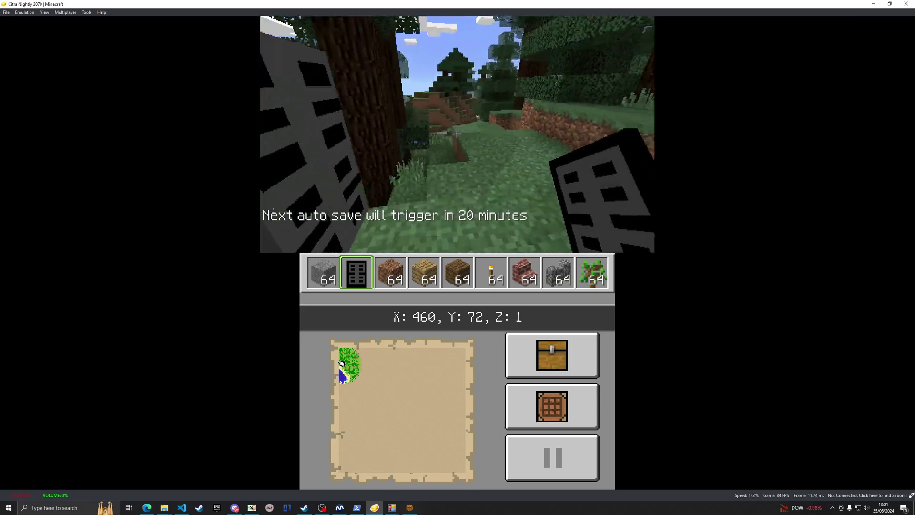
key(Up)
key(l)
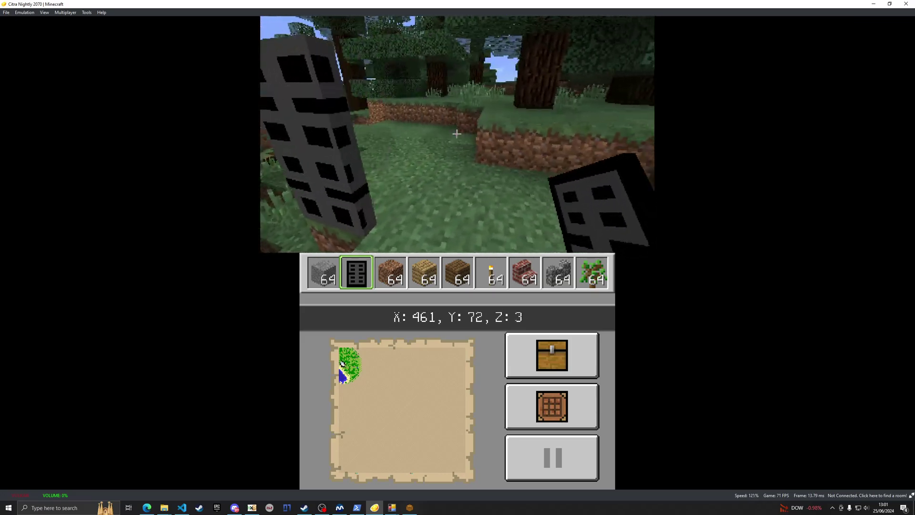
key(j)
key(1)
key(Up)
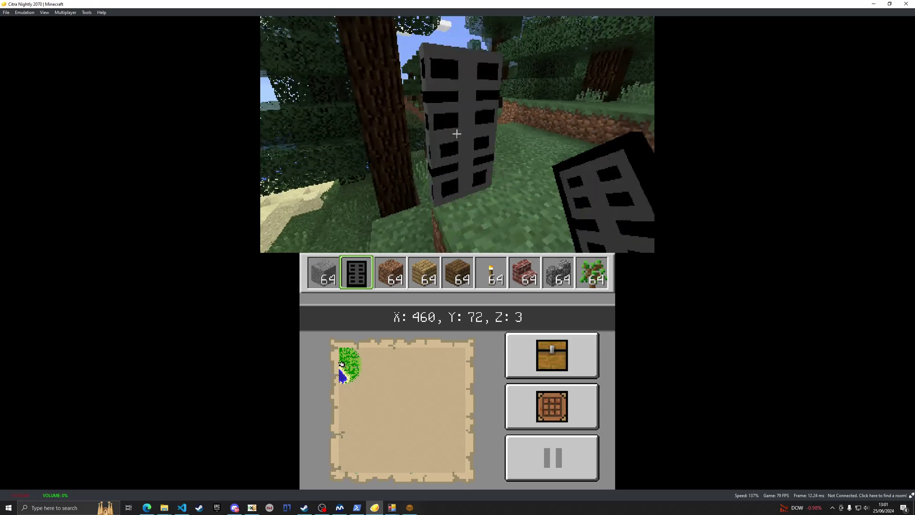
Step: Toggle the placed oak door open and closed to check its texture in both positions
key(1)
key(1)
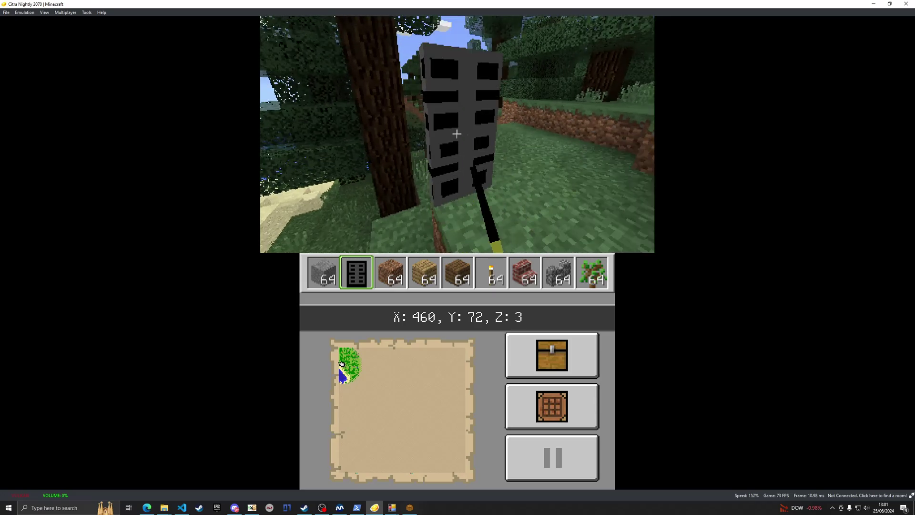
key(1)
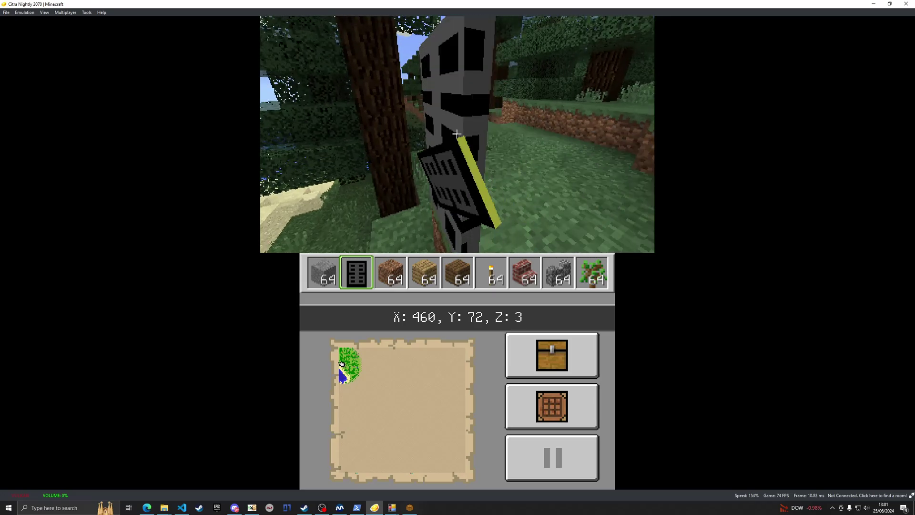